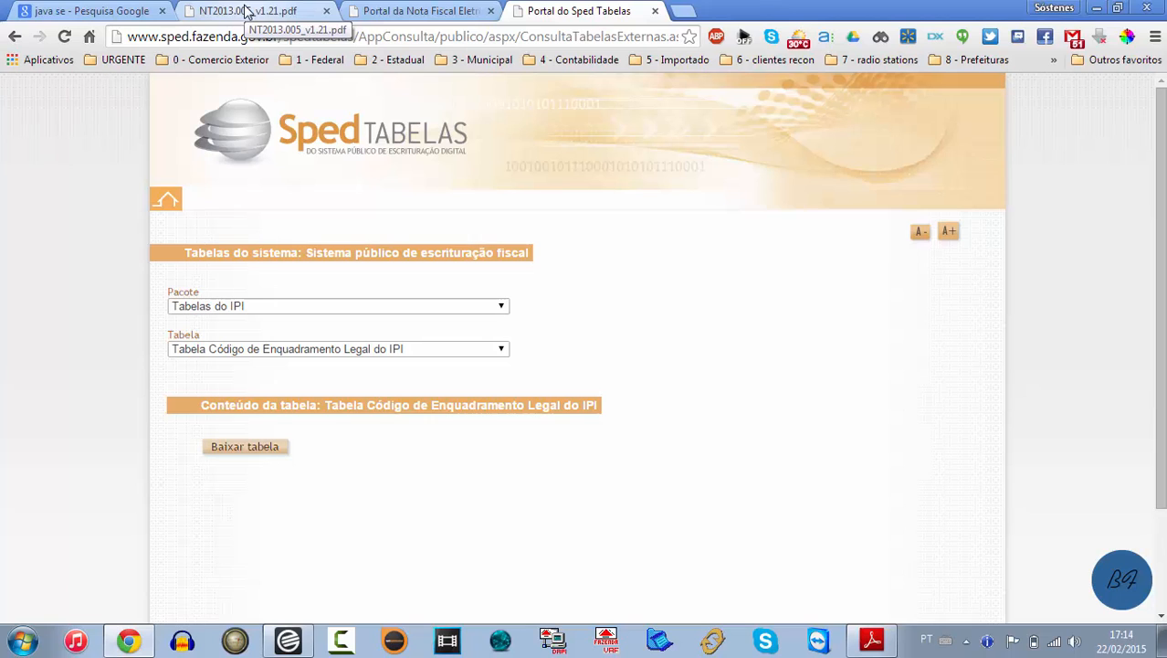
Step: Review the open NF-e portal manuals page, the NT2013.005_v1.21.pdf document and the Java SE search results
left_click(410, 11)
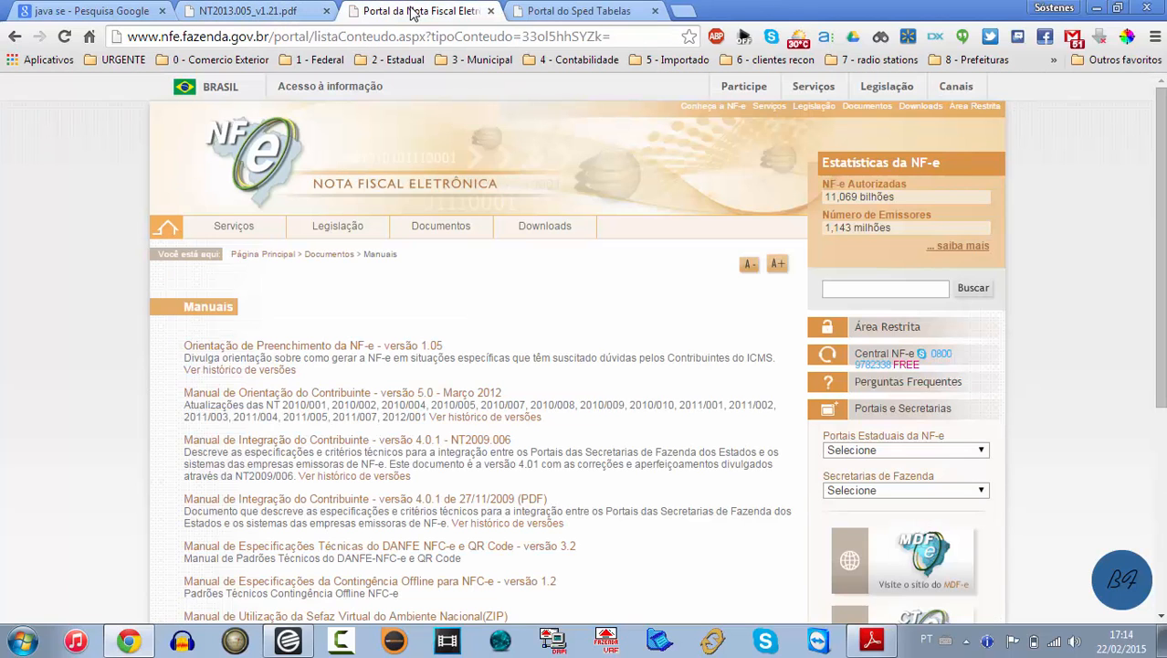
left_click(258, 13)
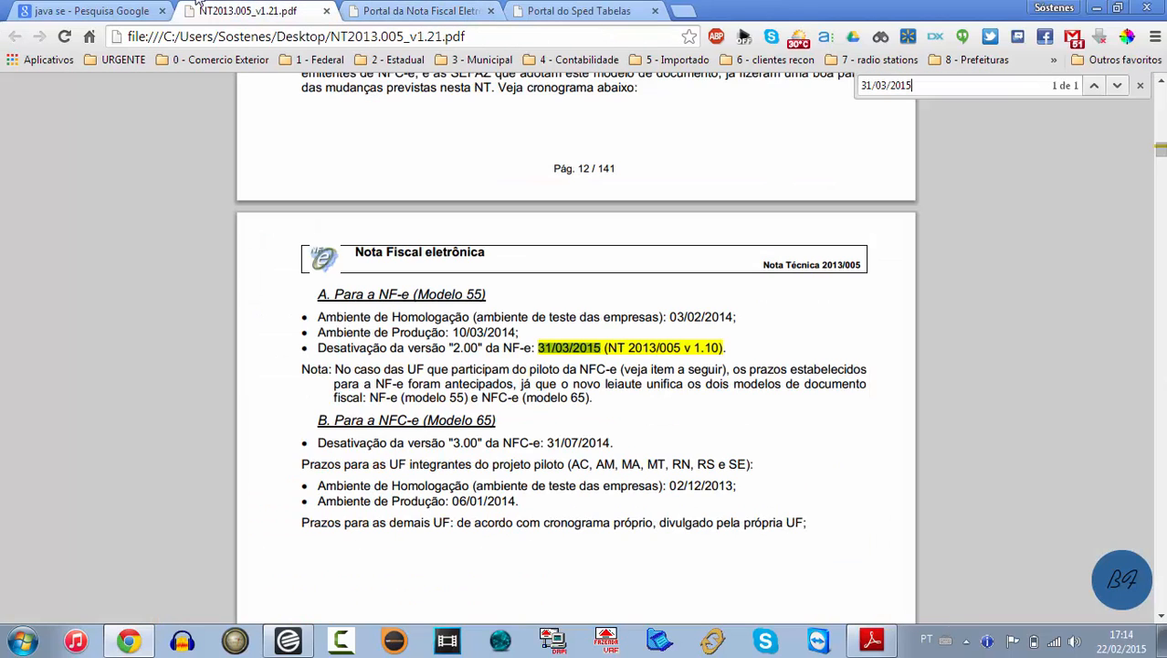
left_click(73, 13)
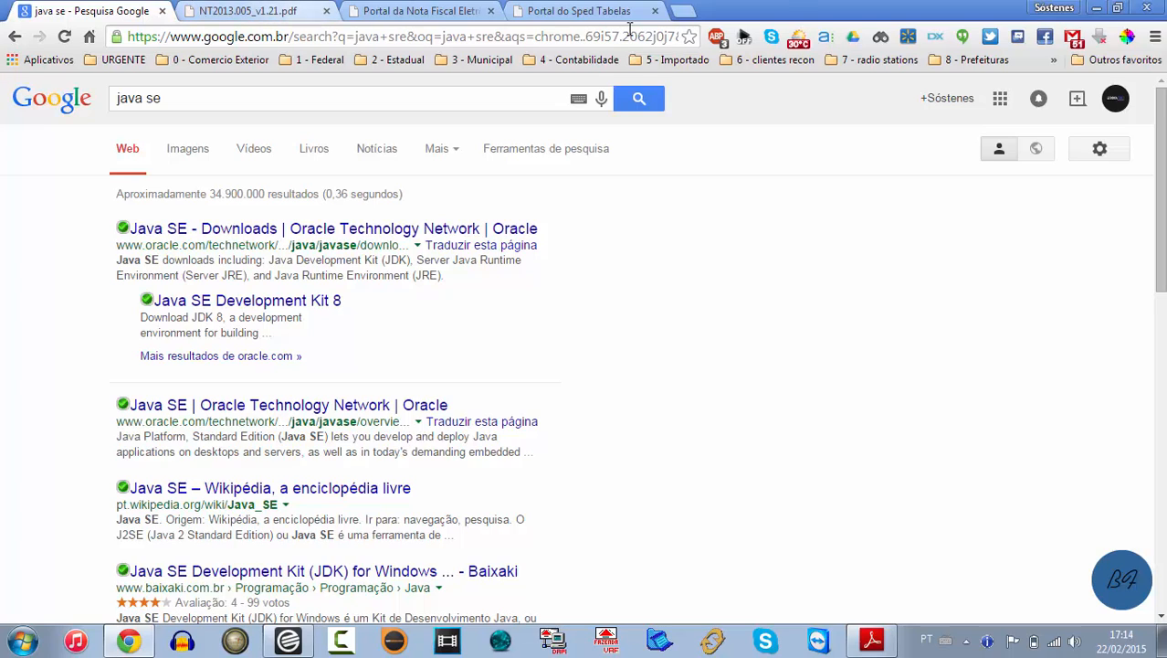
Step: Search Google for "emissor nf-e" in a new browser tab and open the emitter's download and installation page
left_click(683, 11)
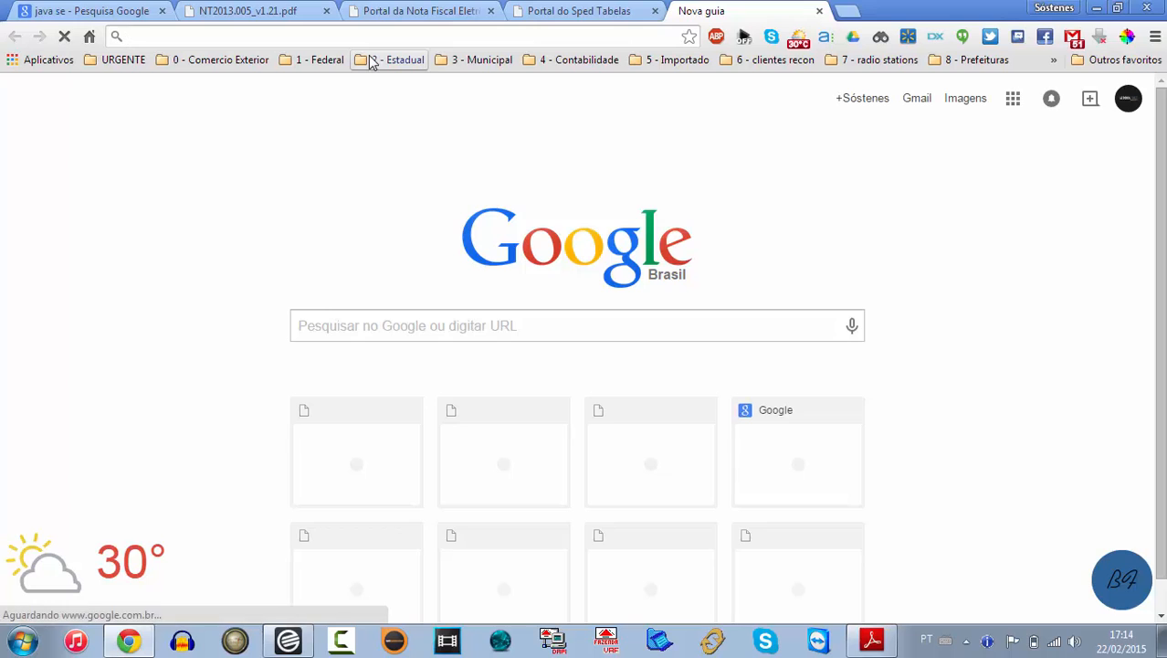
left_click(379, 333)
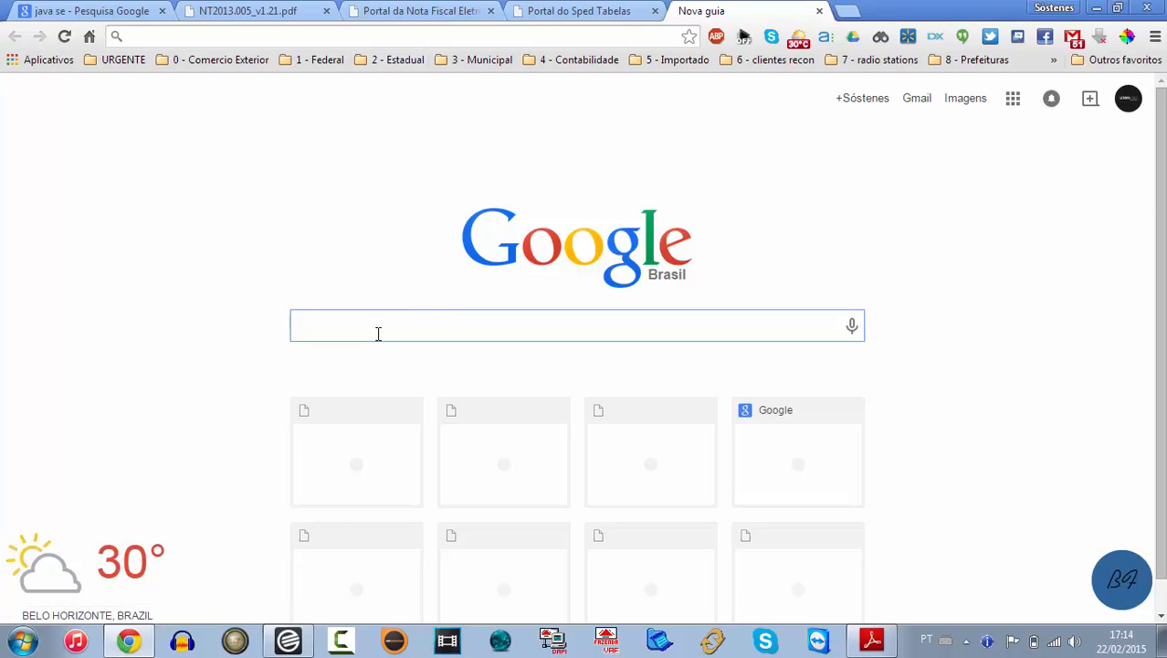
type("emi")
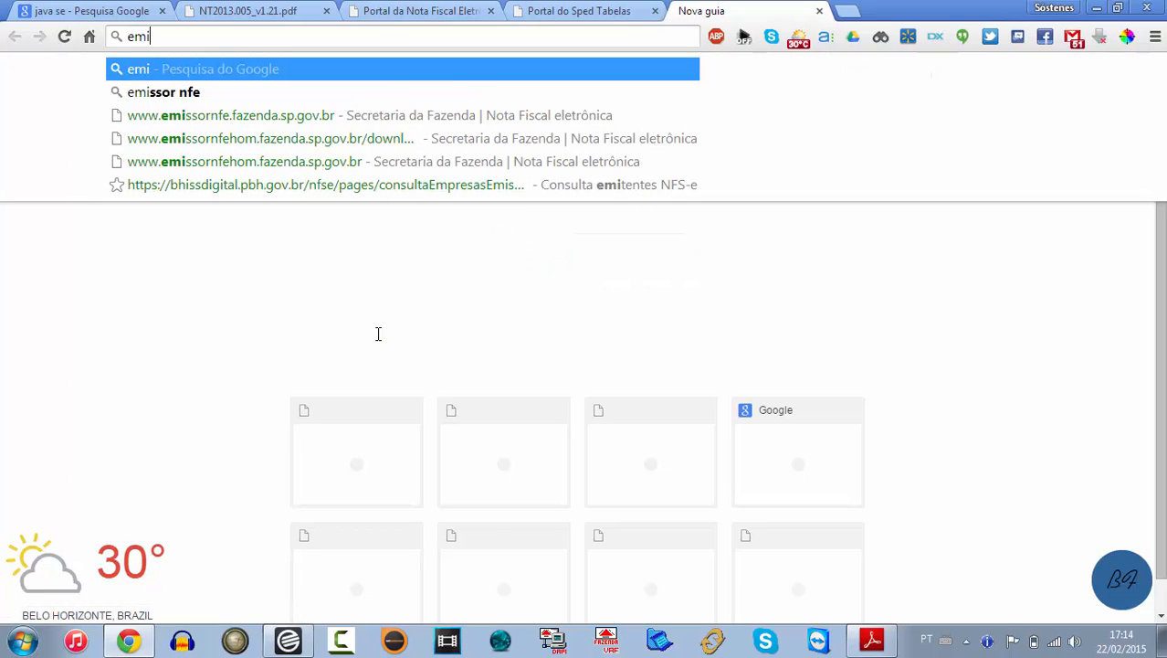
type("ssor ")
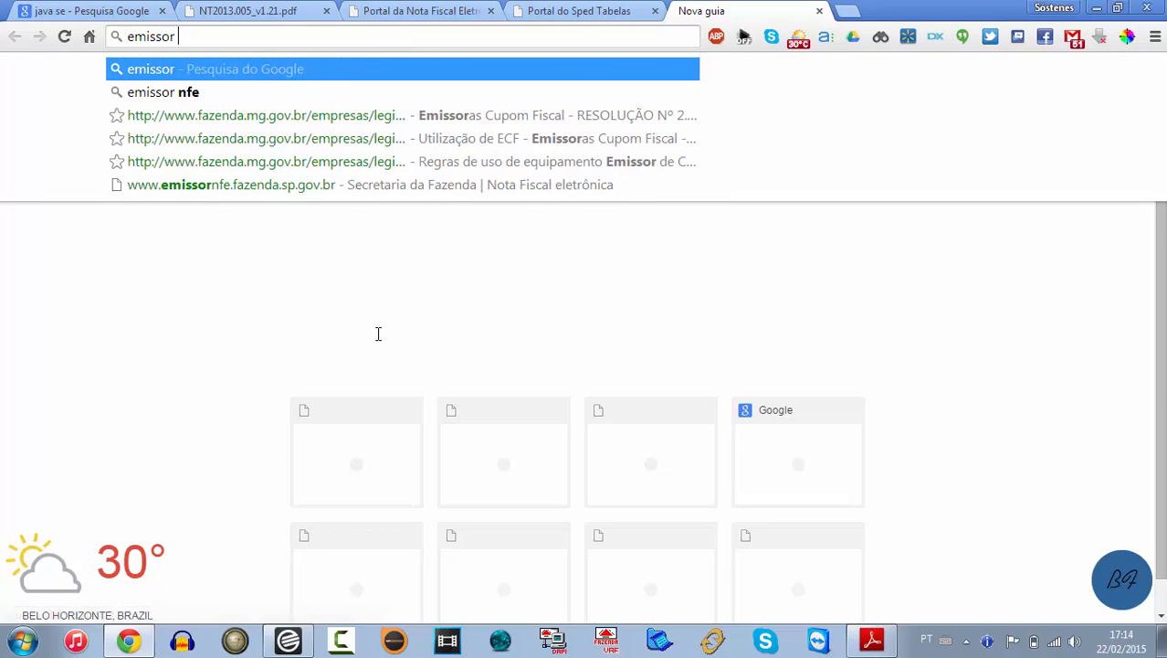
type("nf-e")
key("Return")
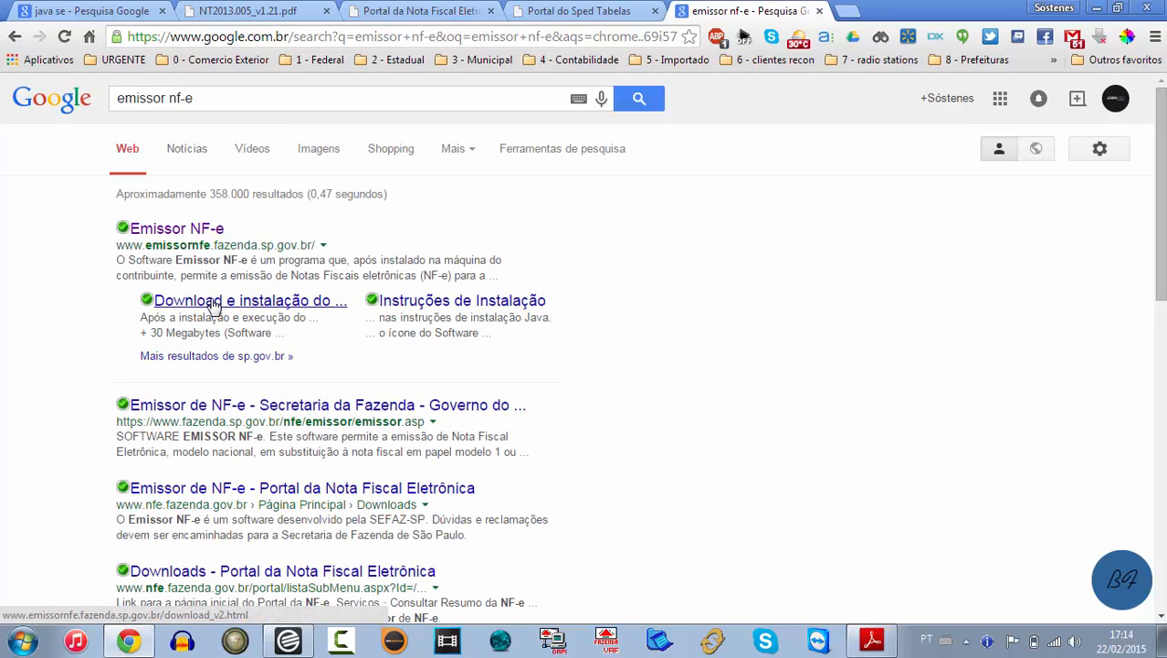
left_click(212, 302)
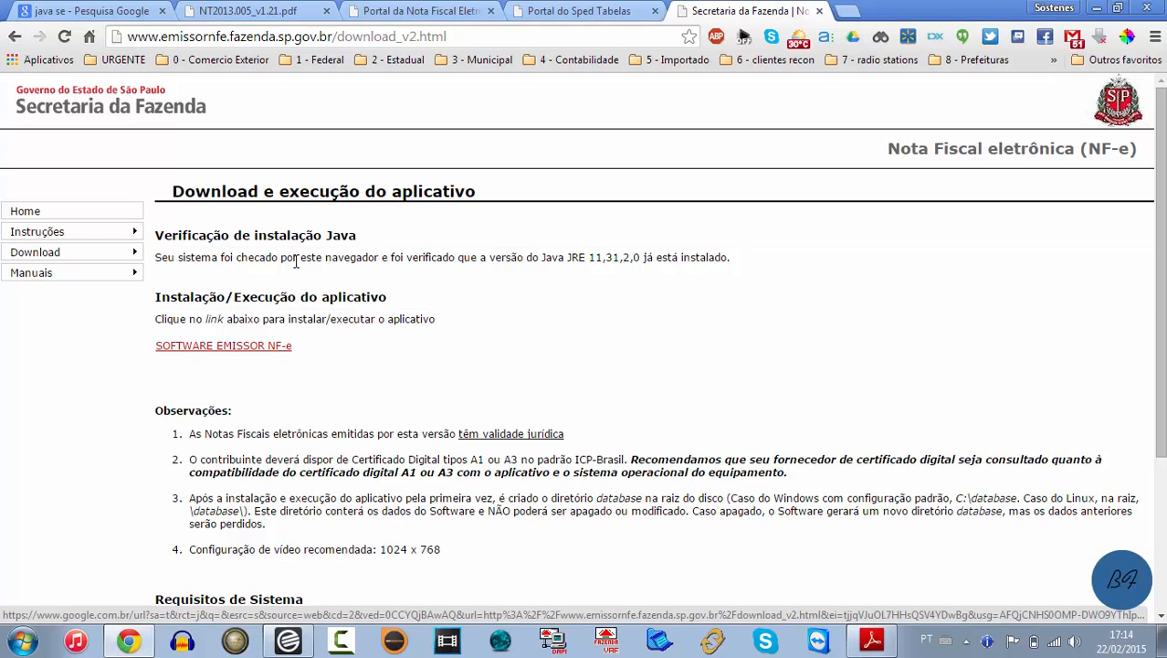
Step: Examine the emitter's download options by version, pointing out the one for version 3.10
mouse_move(135, 259)
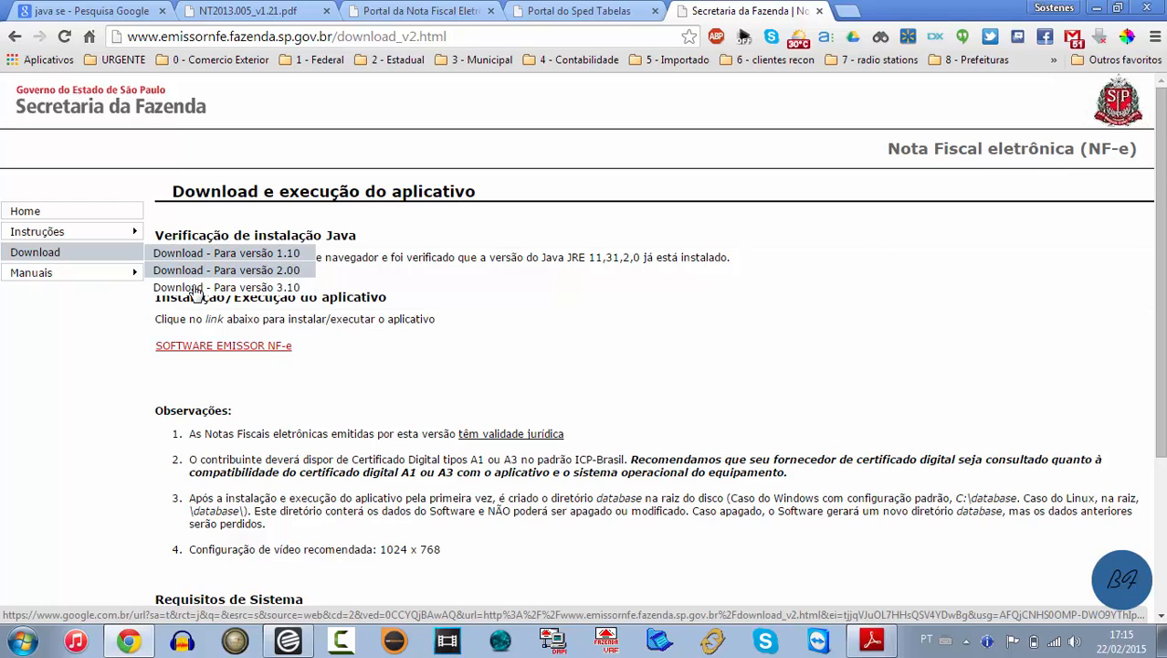
left_click_drag(142, 278, 312, 302)
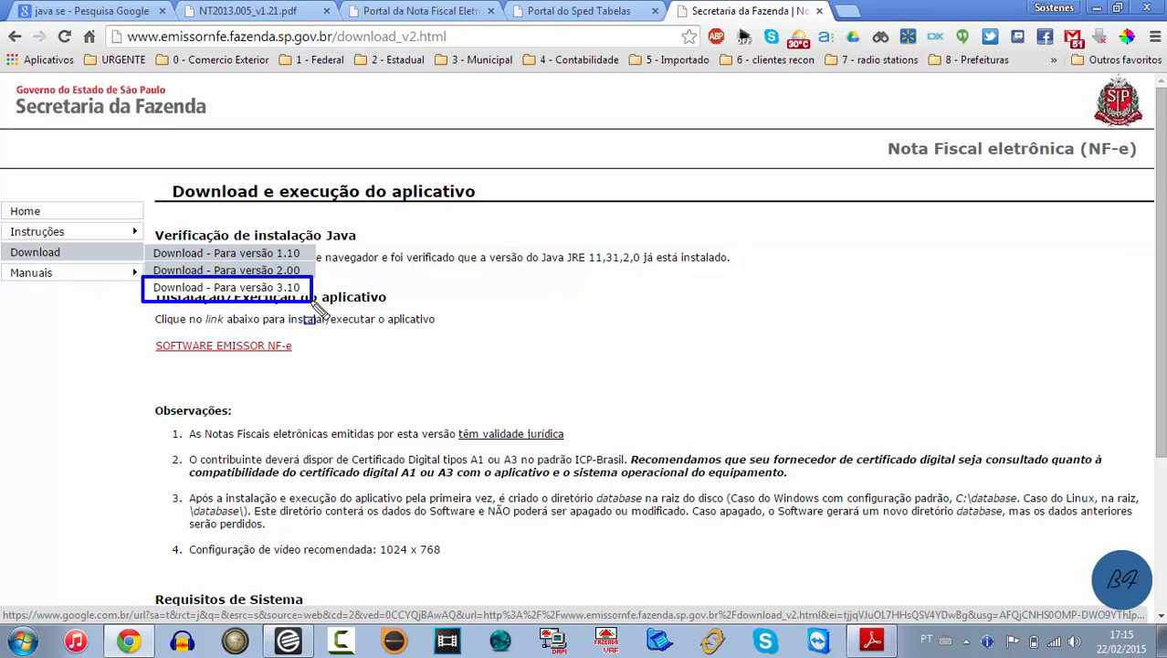
key("Escape")
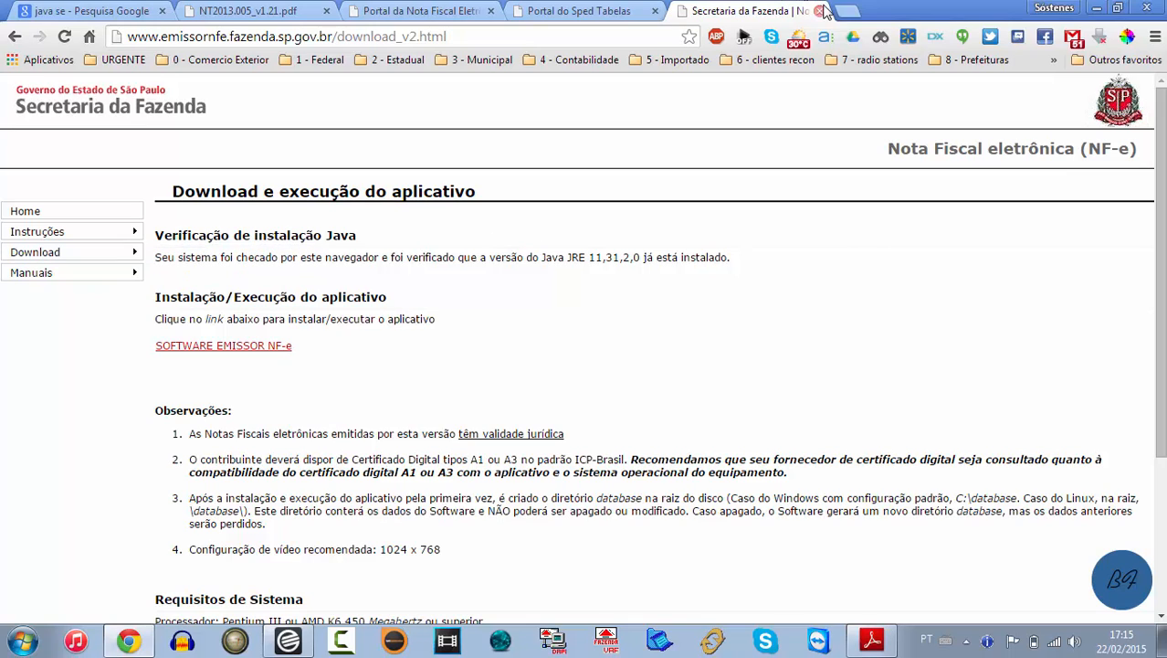
Step: Start the SOFTWARE EMISSOR NF-e download, cancel saving emissorNFe.jnlp and close the download page
left_click(228, 348)
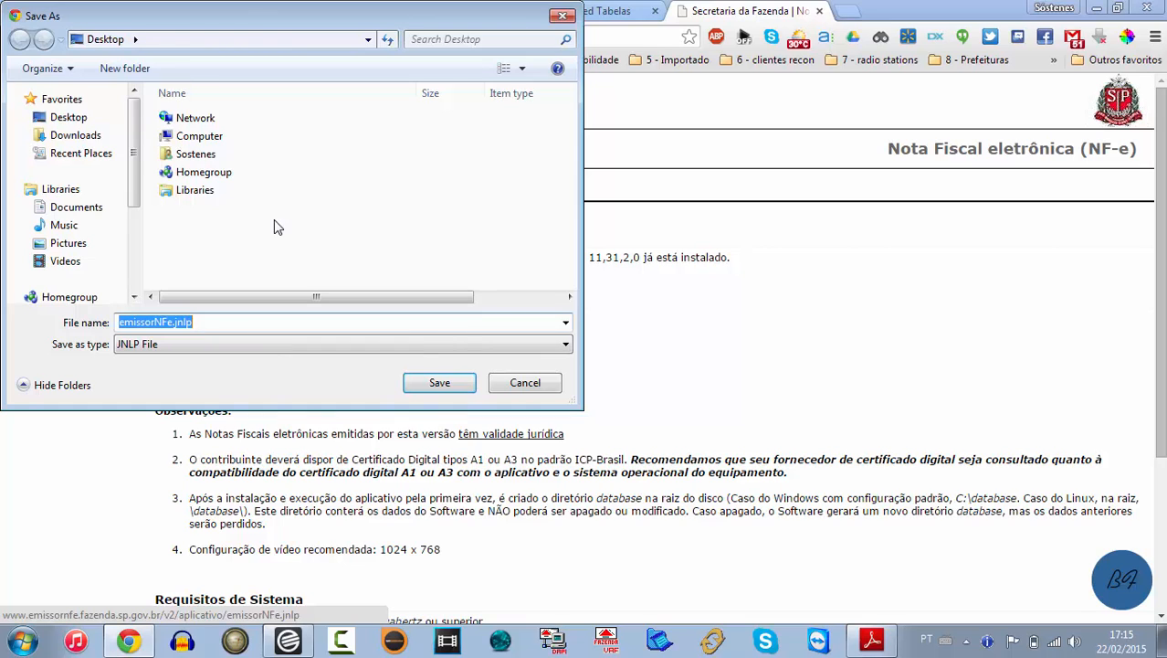
left_click(525, 385)
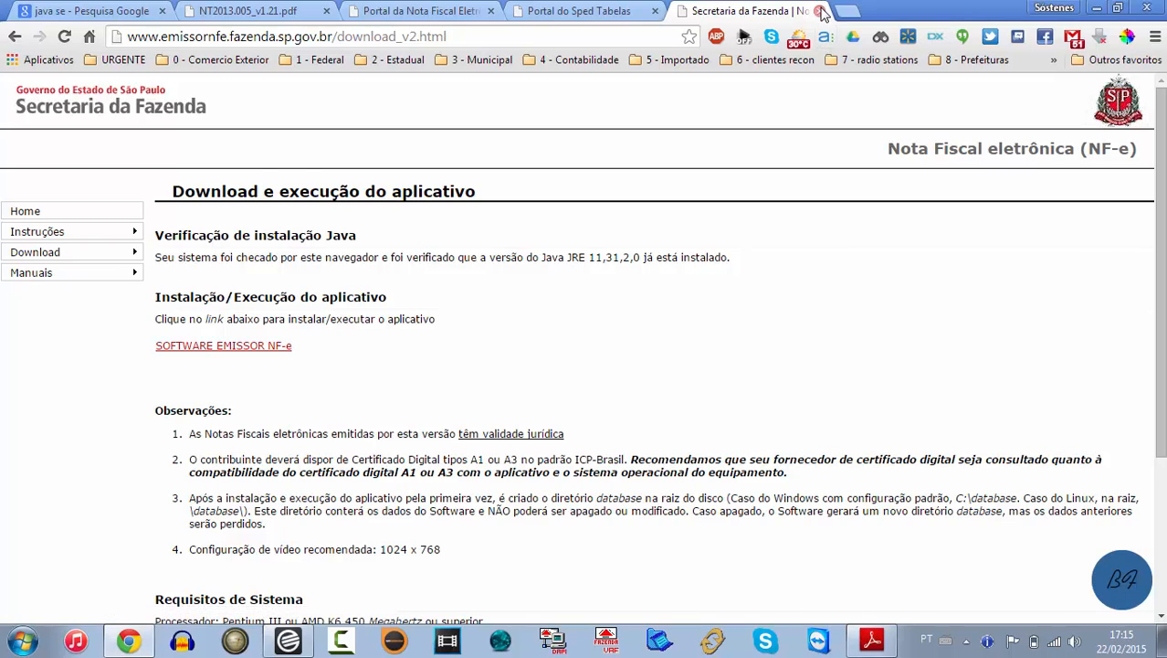
left_click(821, 11)
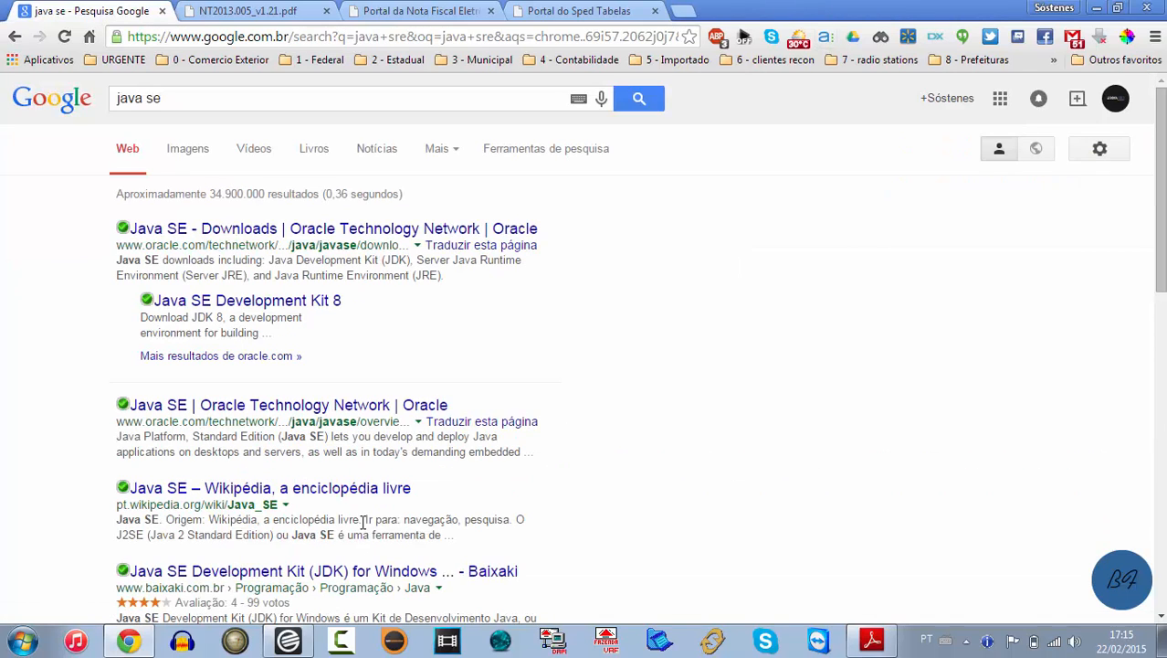
Step: Find and launch the installed Emissor de Nota Fiscal Eletronica (NF-e) 3.10, then minimize its window
left_click(12, 645)
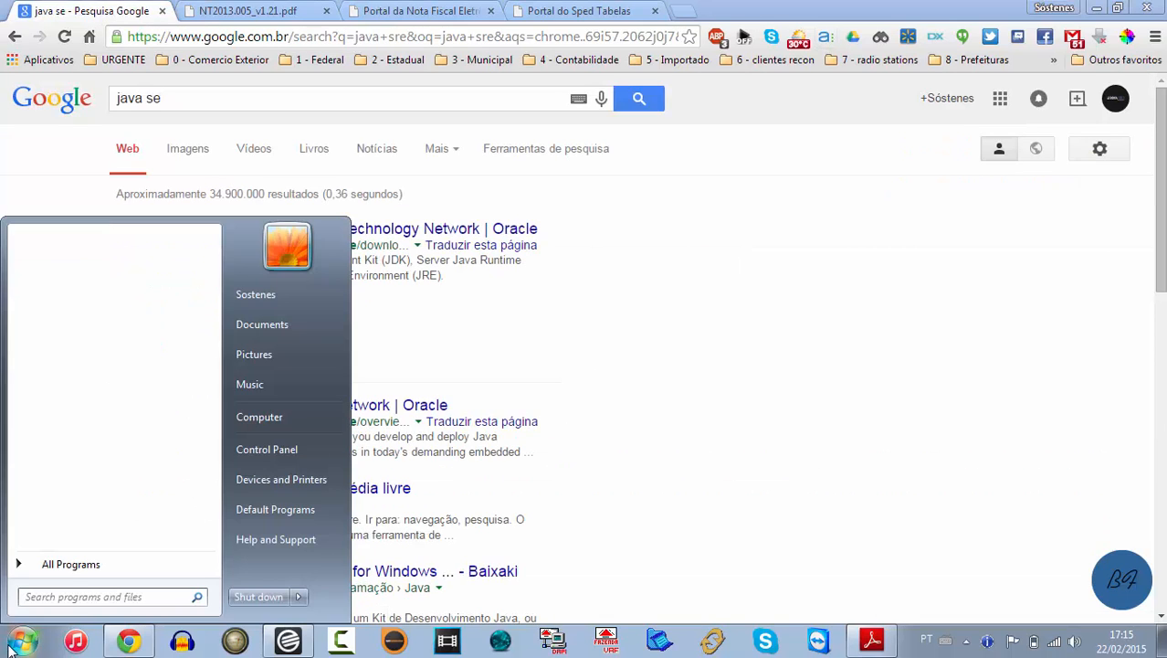
type("emisss")
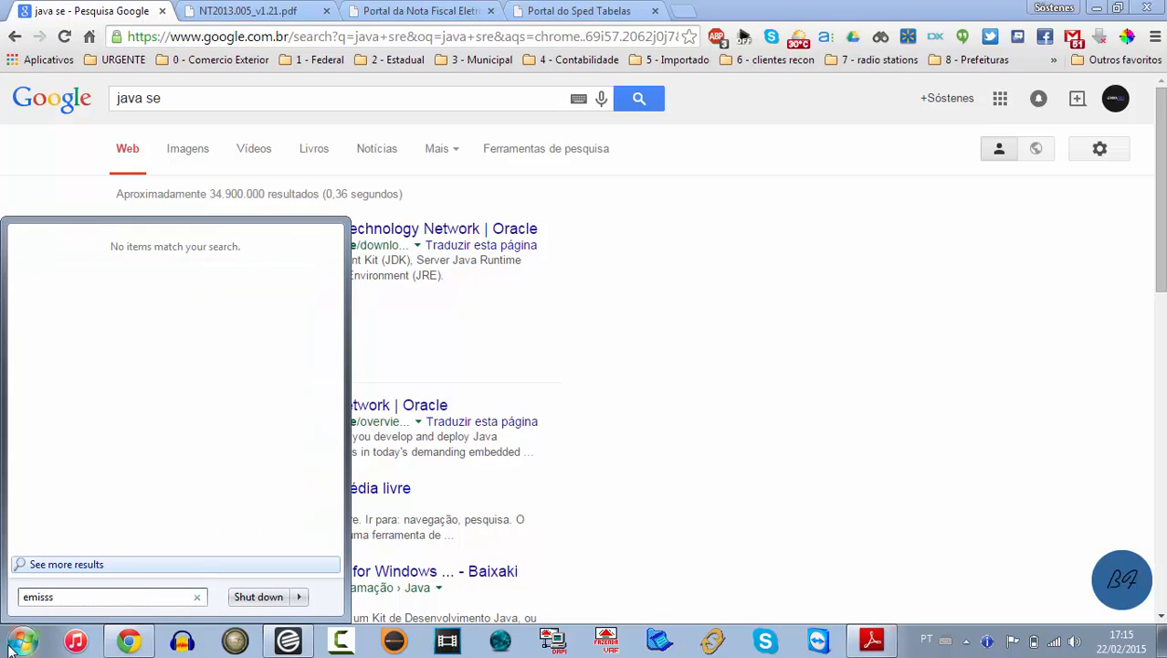
key("BackSpace")
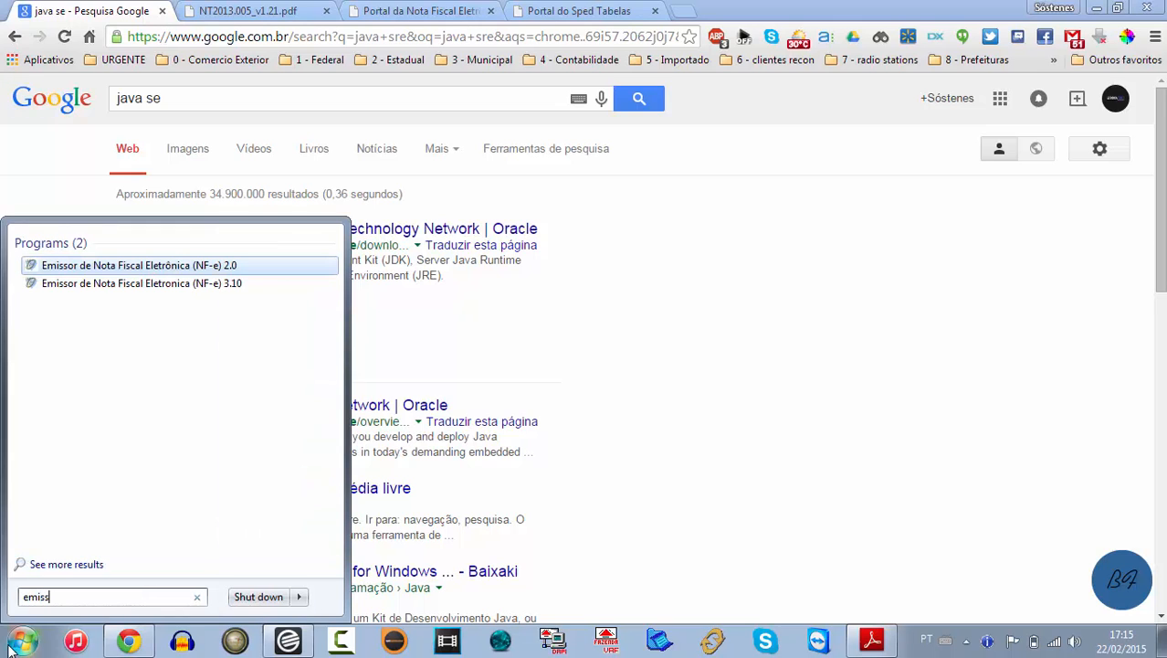
left_click(202, 300)
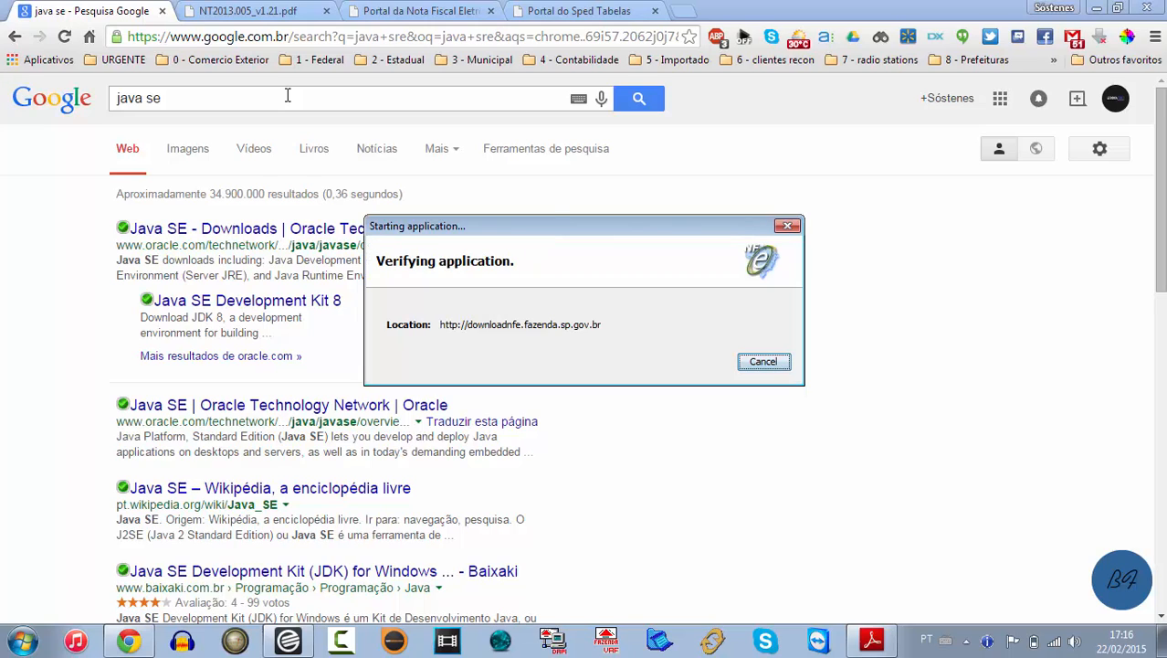
left_click(537, 98)
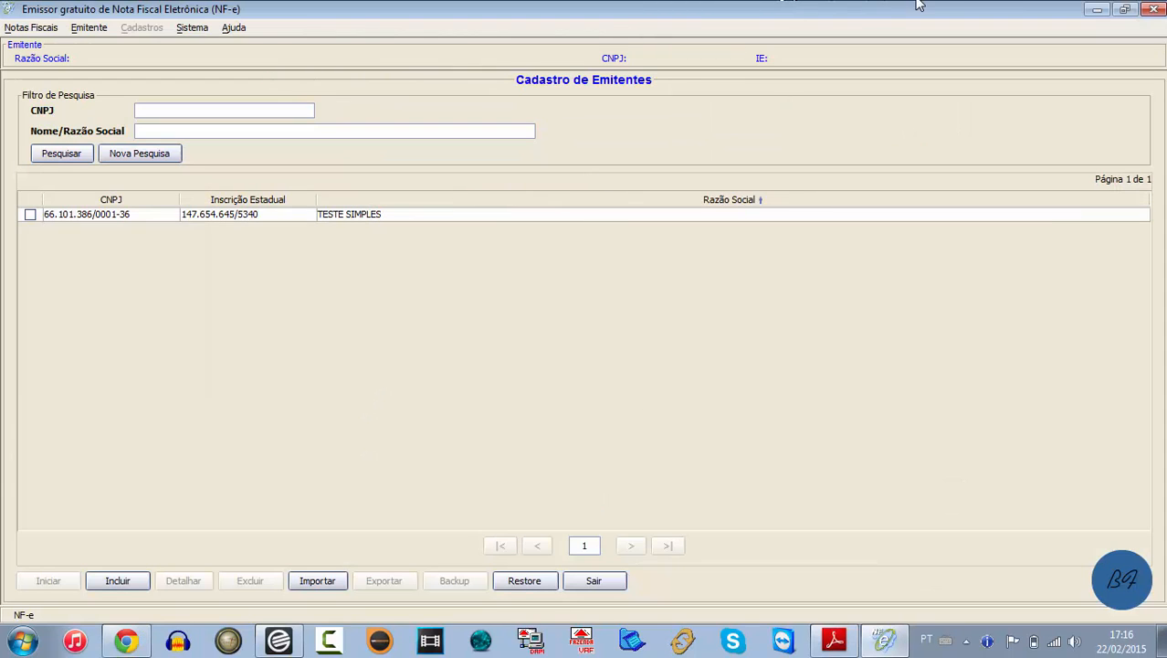
left_click(1097, 9)
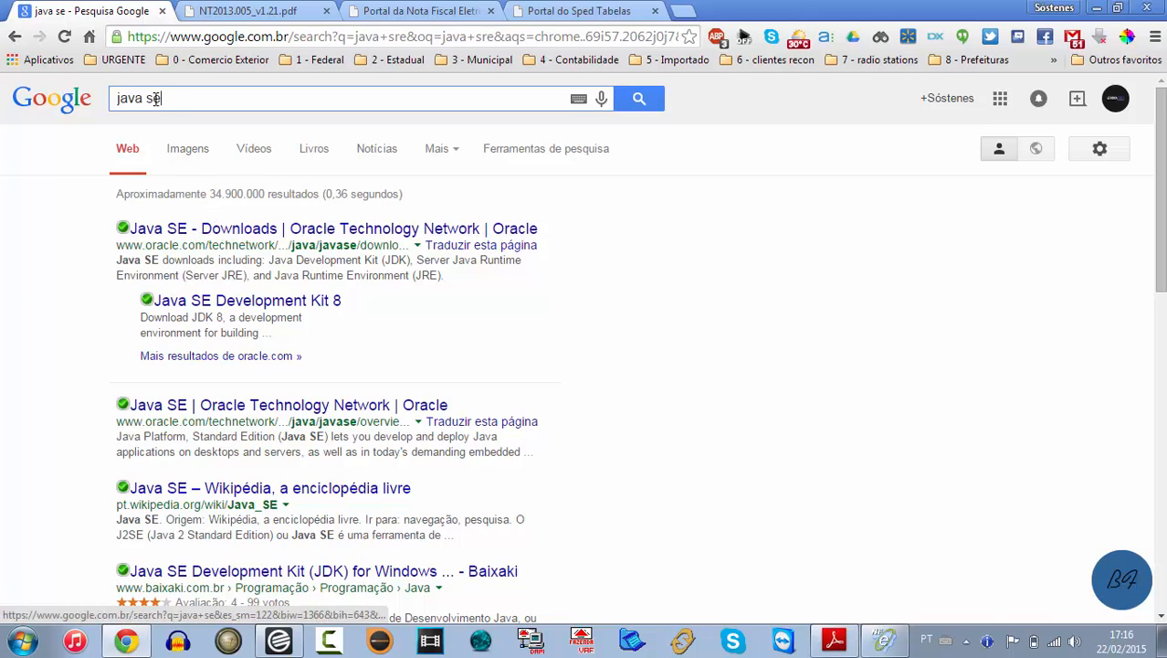
Step: Open Oracle's Java SE Development Kit 8 download page and accept the license agreement for Java SE Development Kit 8u31
left_click(215, 230)
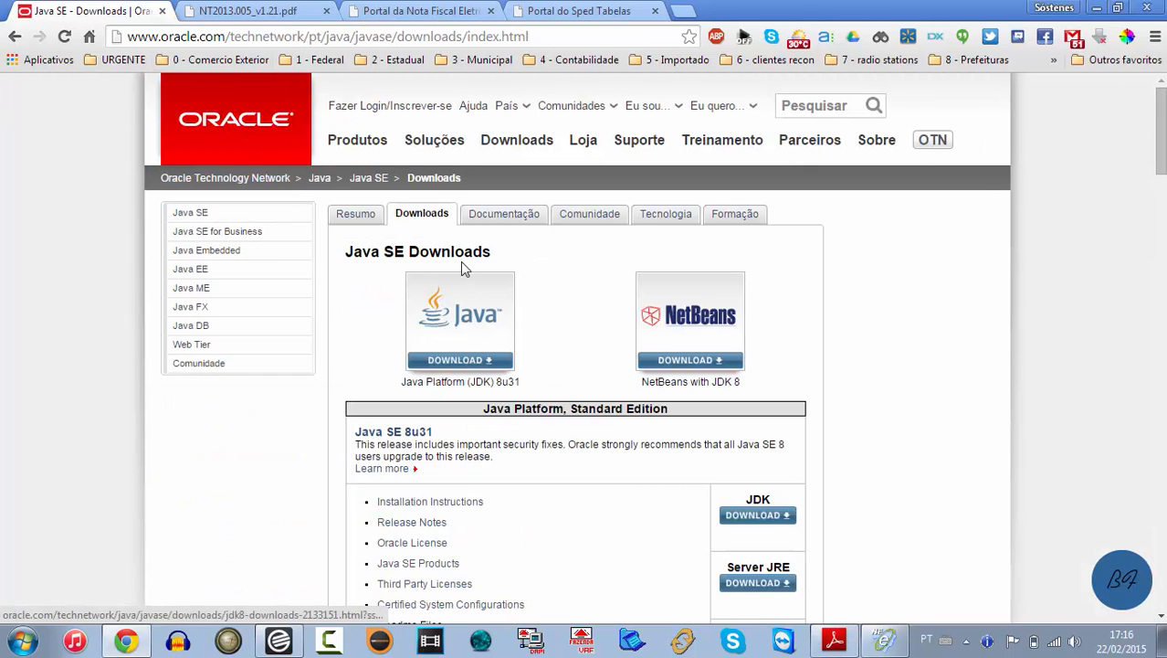
left_click(461, 336)
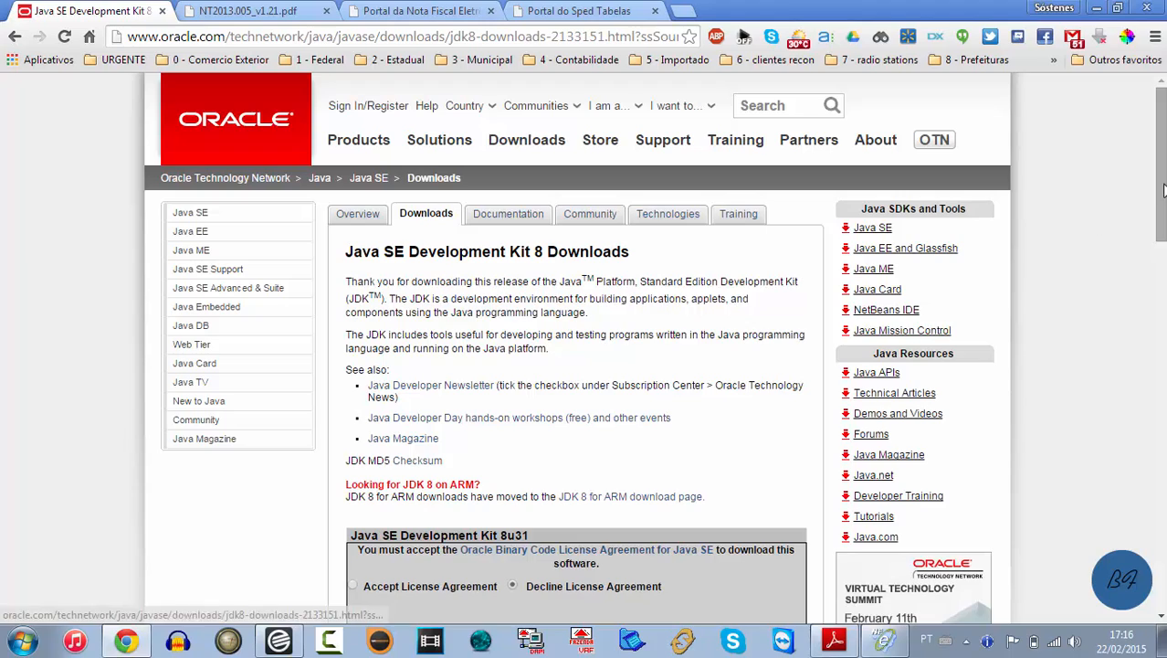
left_click_drag(1163, 190, 1163, 224)
scroll(624, 191, "down", 3)
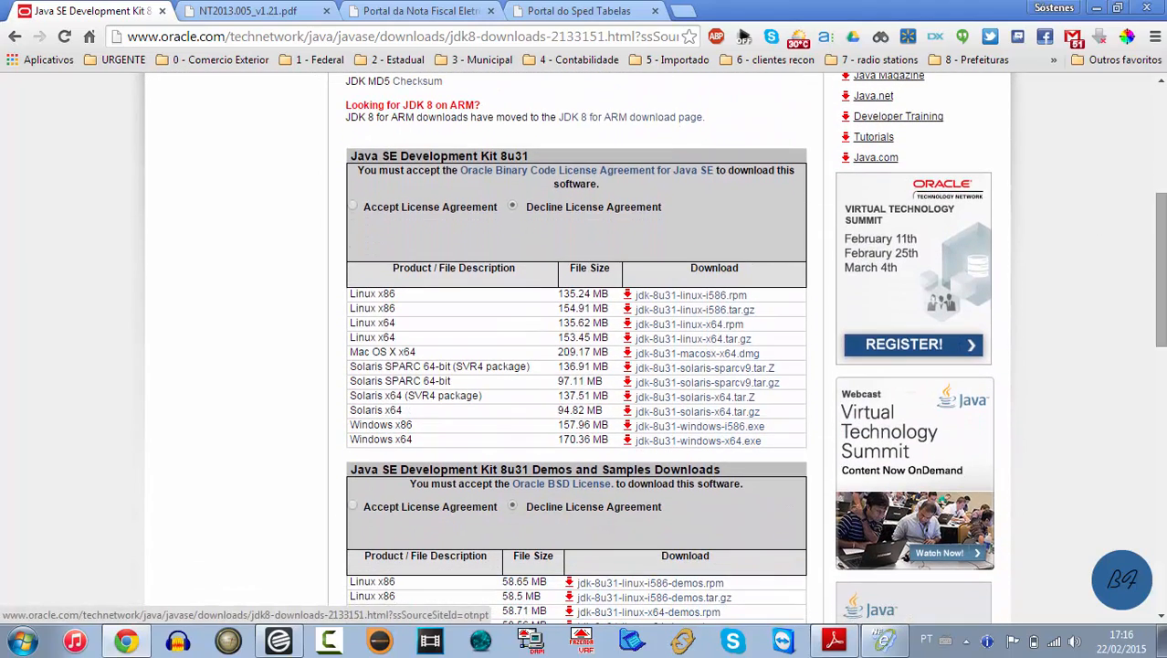
left_click(355, 208)
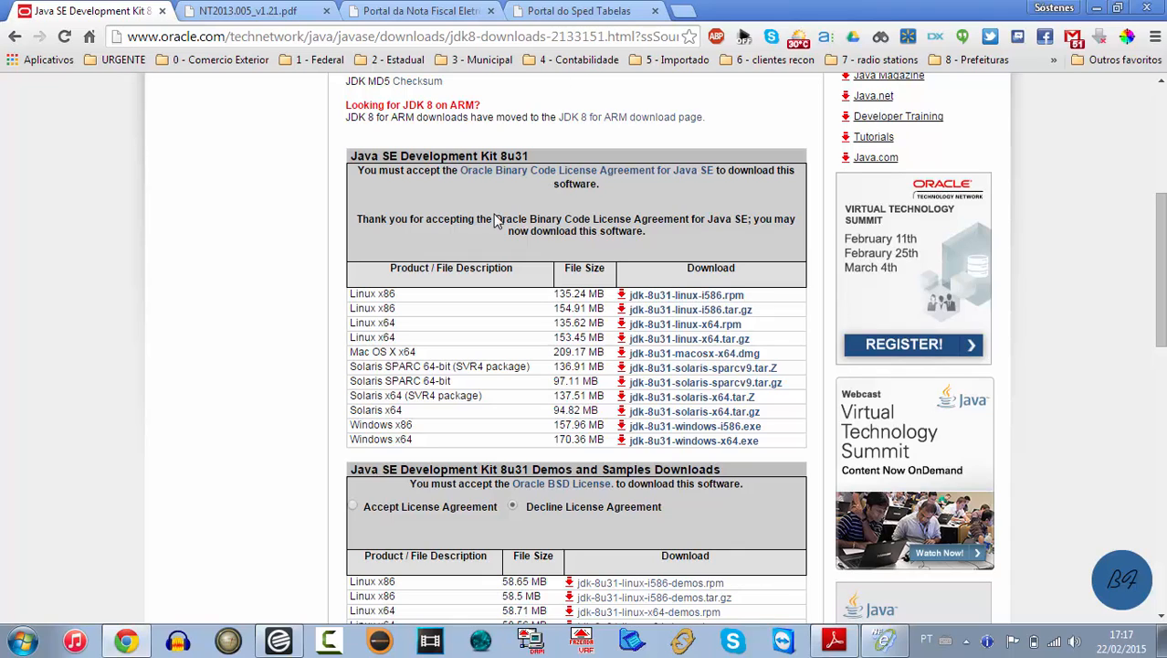
Step: Check the operating system type in the computer's system properties, then close the window
left_click(20, 642)
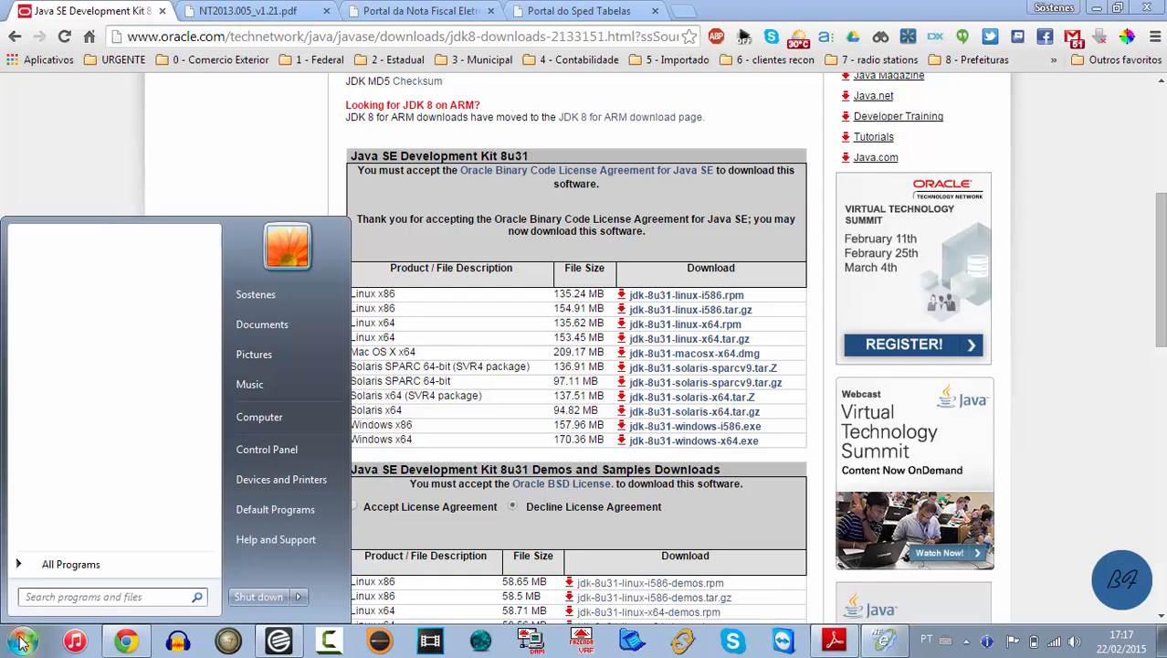
right_click(279, 419)
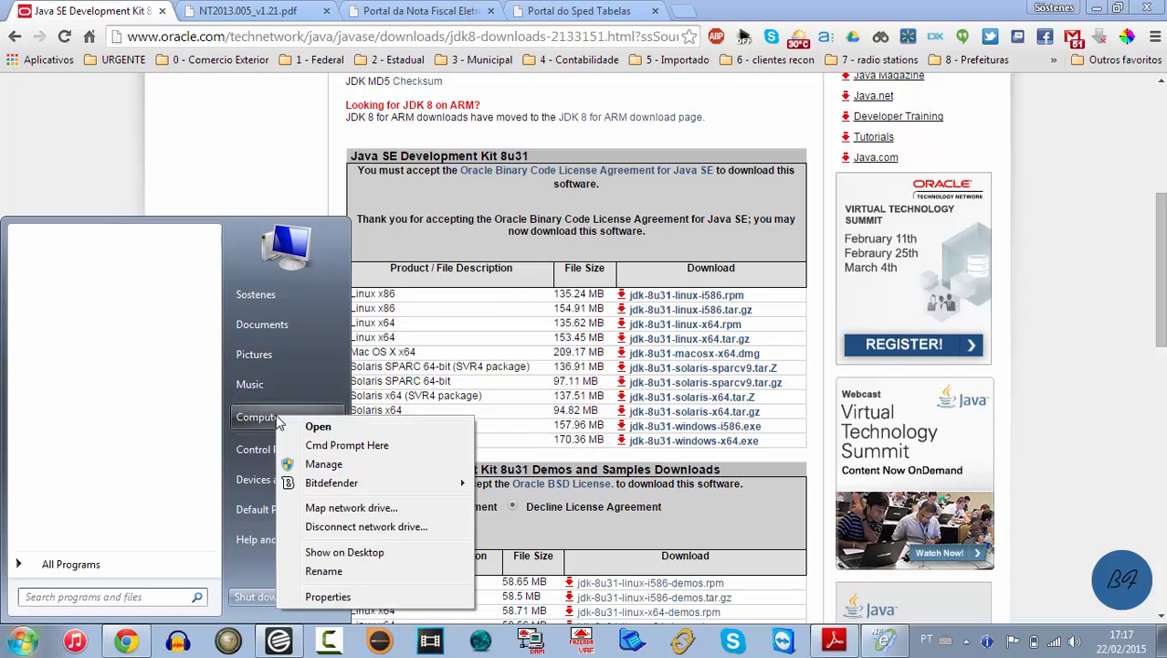
left_click(329, 596)
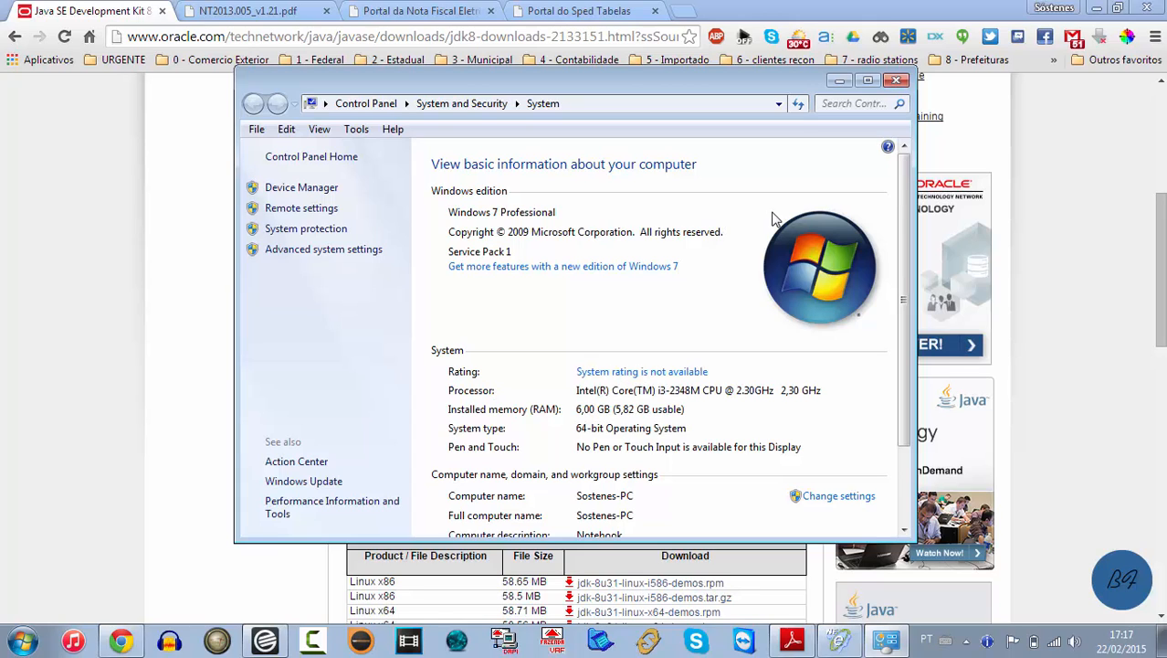
left_click_drag(904, 185, 905, 242)
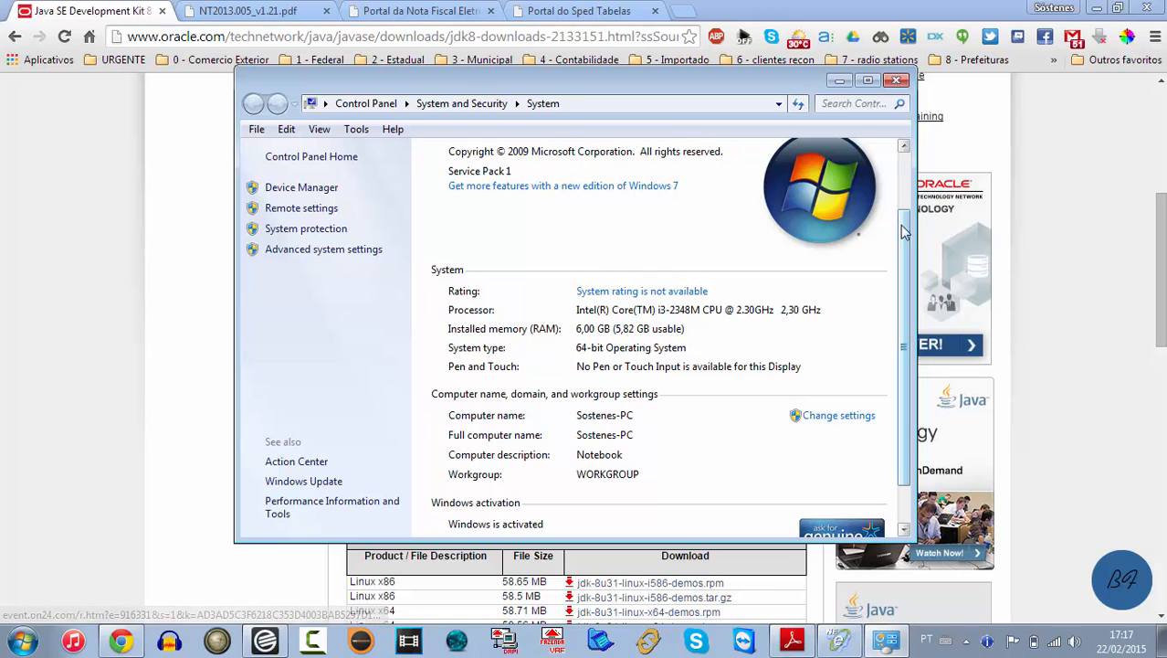
left_click_drag(905, 232, 909, 178)
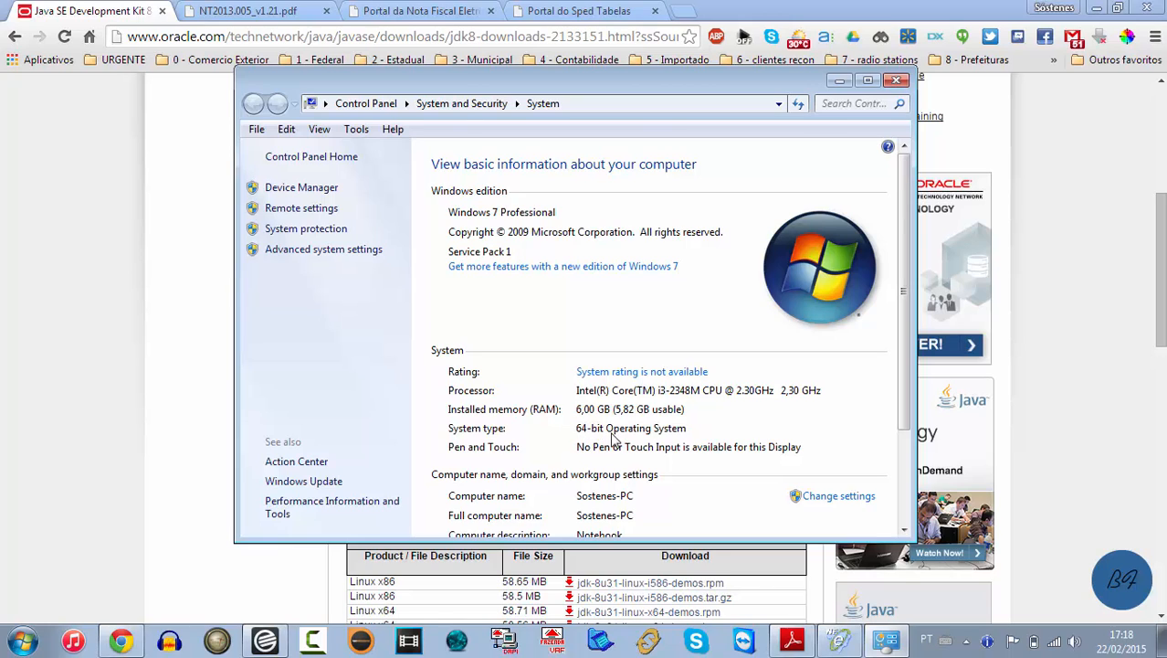
left_click_drag(907, 305, 910, 389)
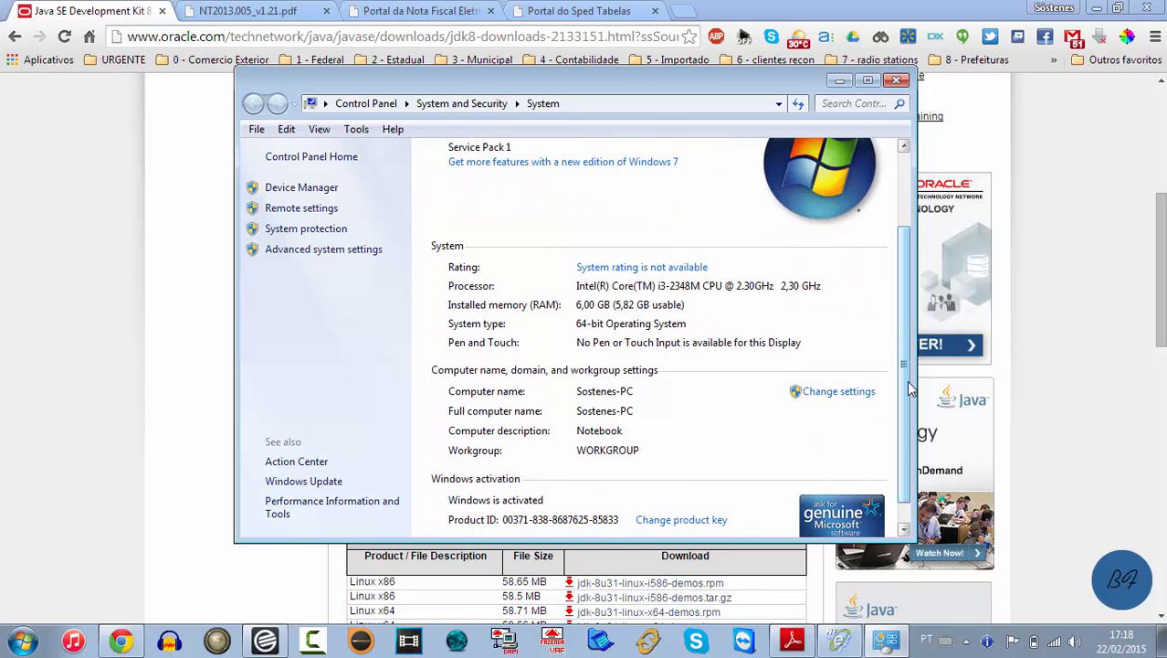
left_click(895, 81)
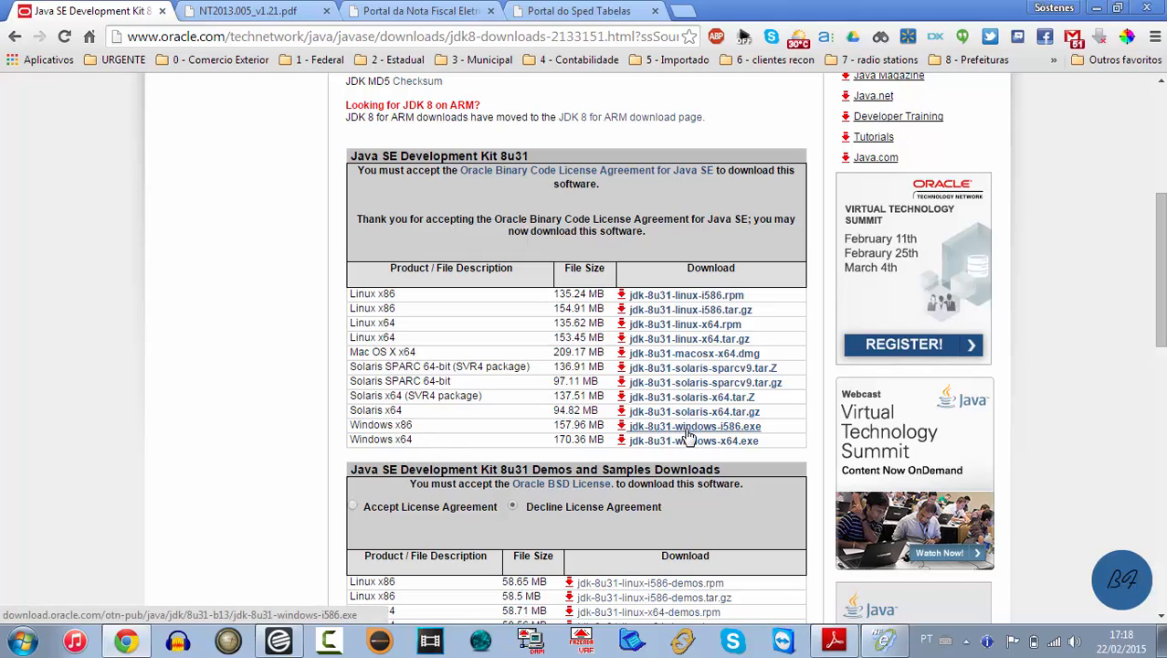
Step: Close the Oracle download page, then find Configure Java among the installed programs and open it
left_click(161, 11)
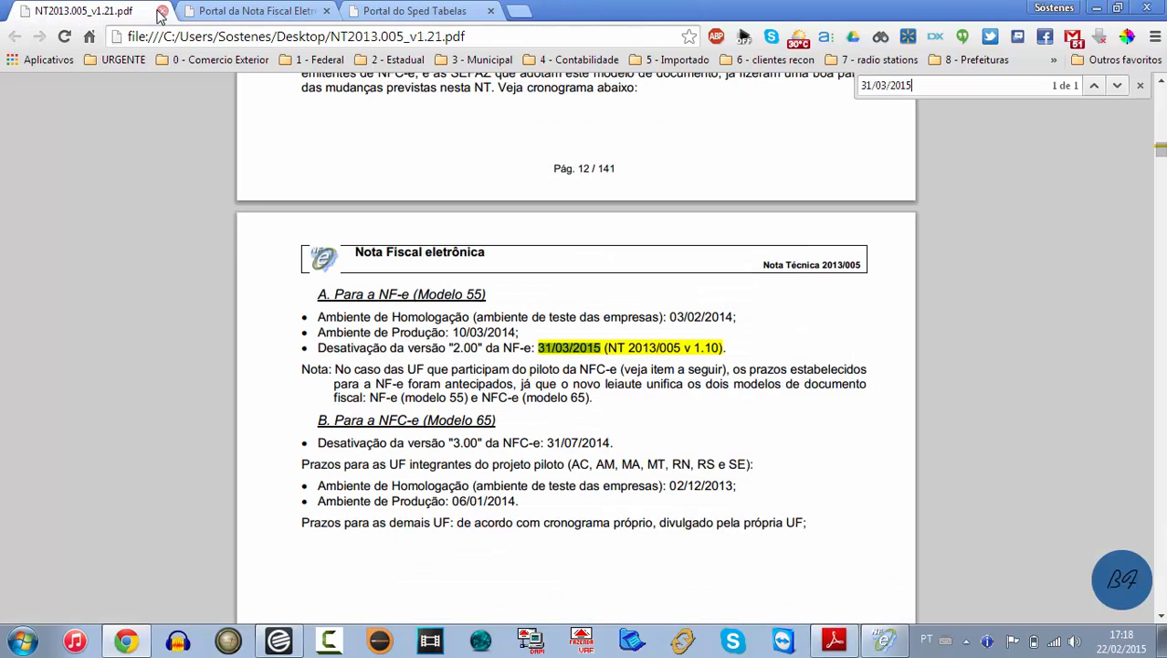
left_click(4, 646)
type("java")
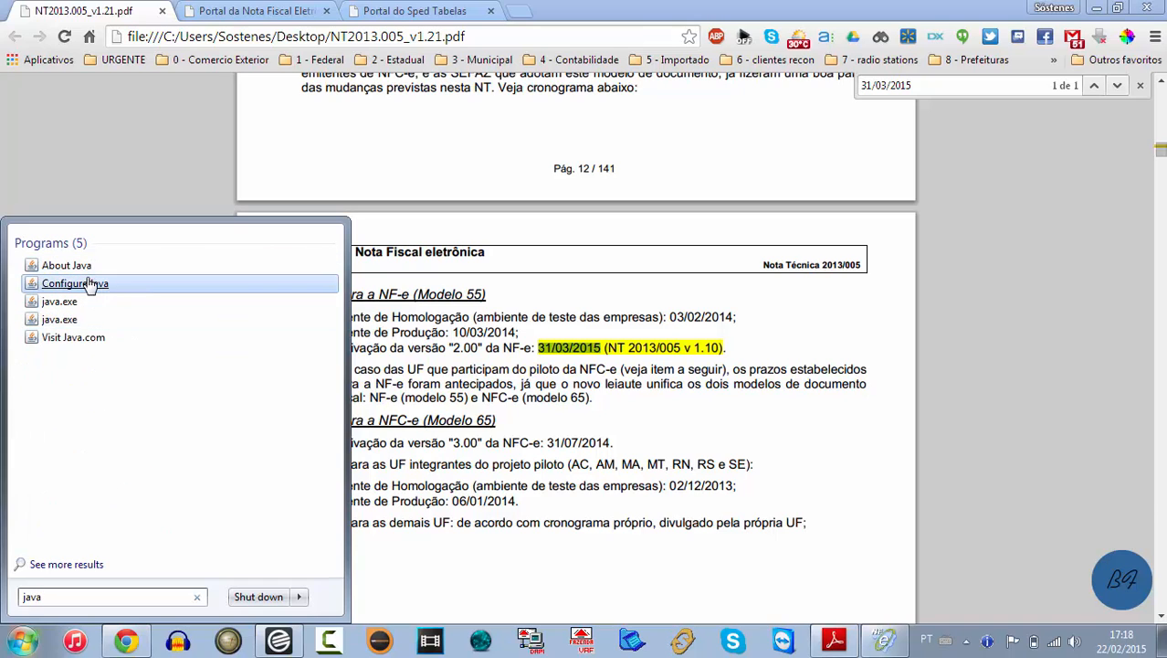
left_click(128, 284)
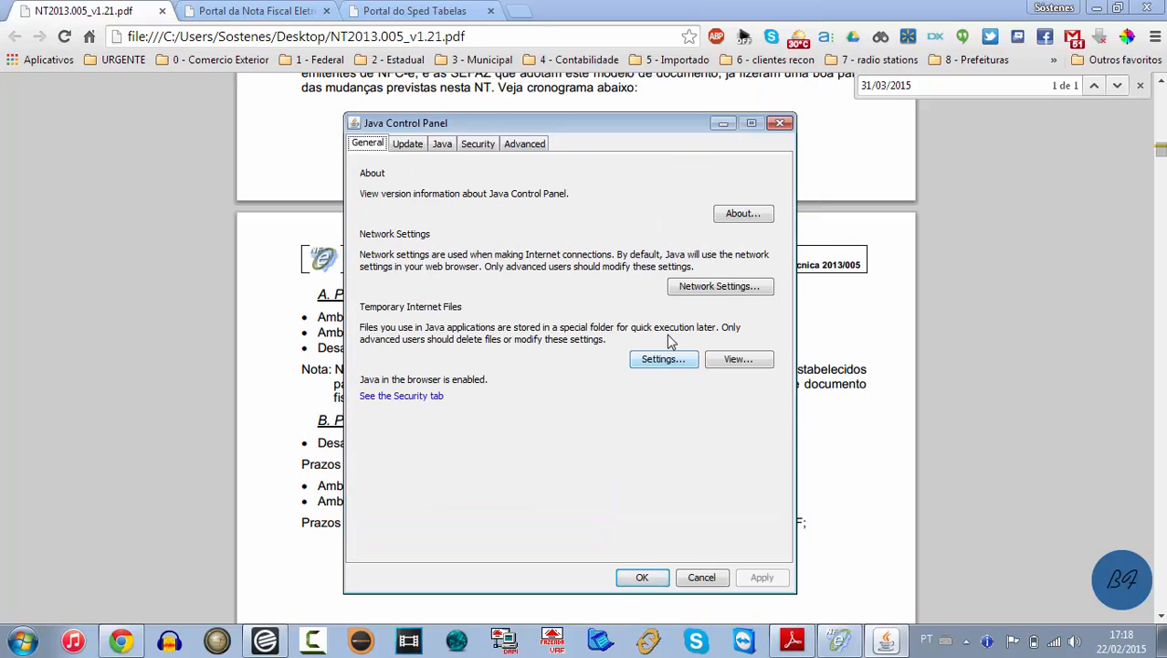
Step: Review the Exception Site List in Java's security settings for the emissornfe.fazenda.sp.gov.br address, then accept and close the Java Control Panel
left_click(485, 147)
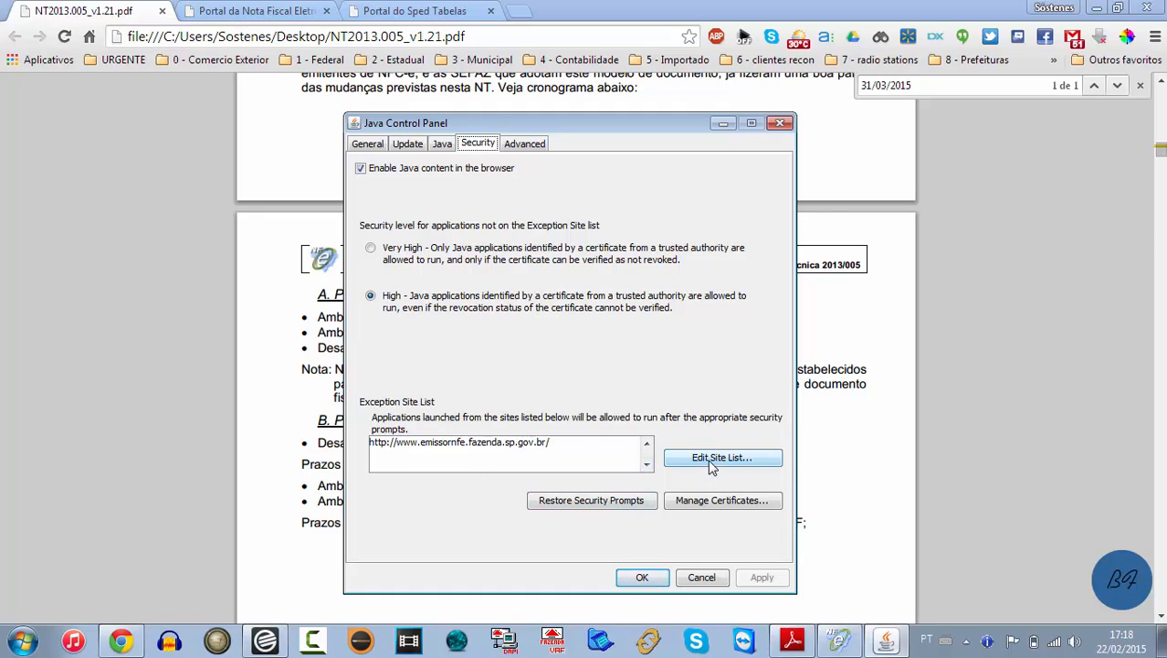
left_click(712, 460)
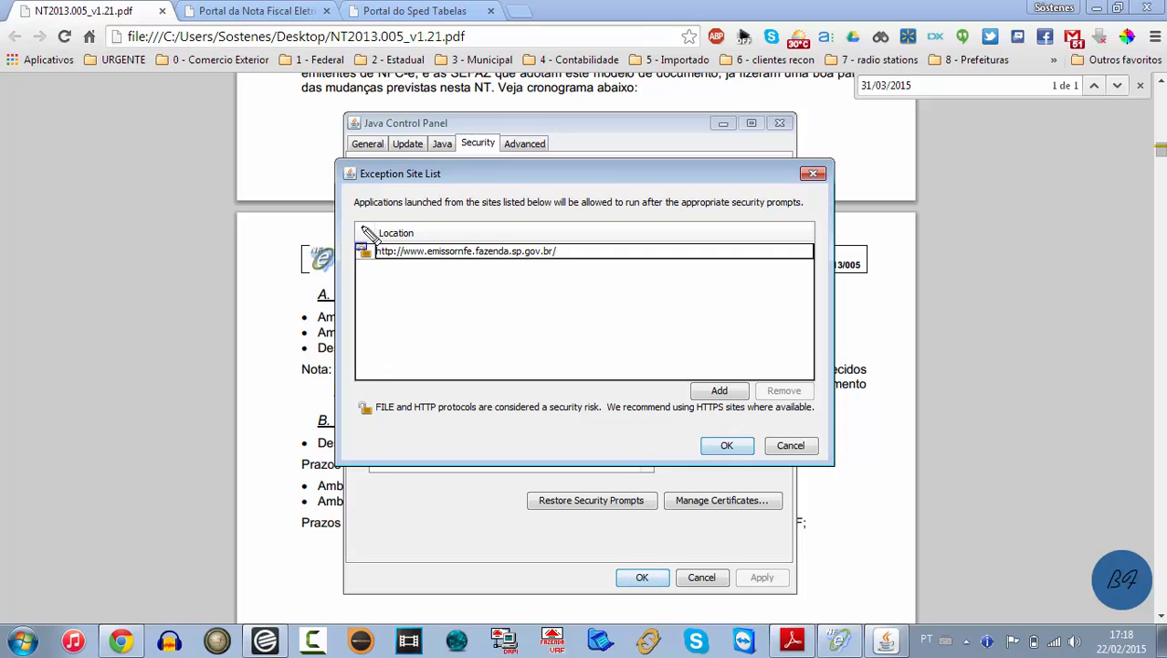
left_click_drag(346, 237, 591, 268)
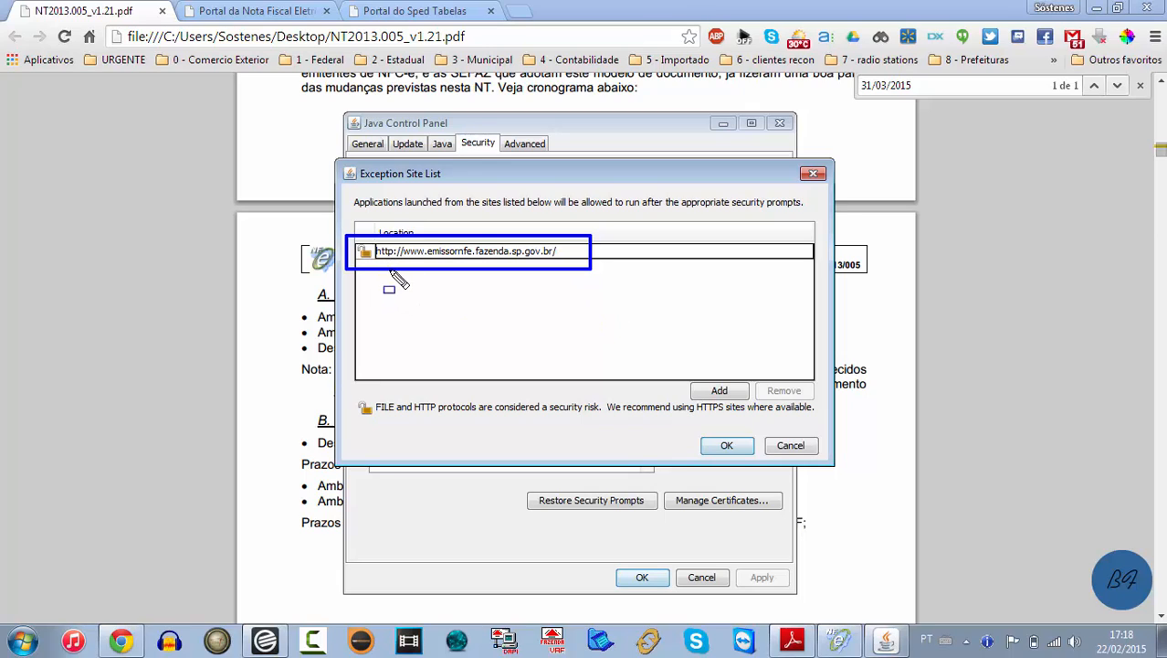
key("Escape")
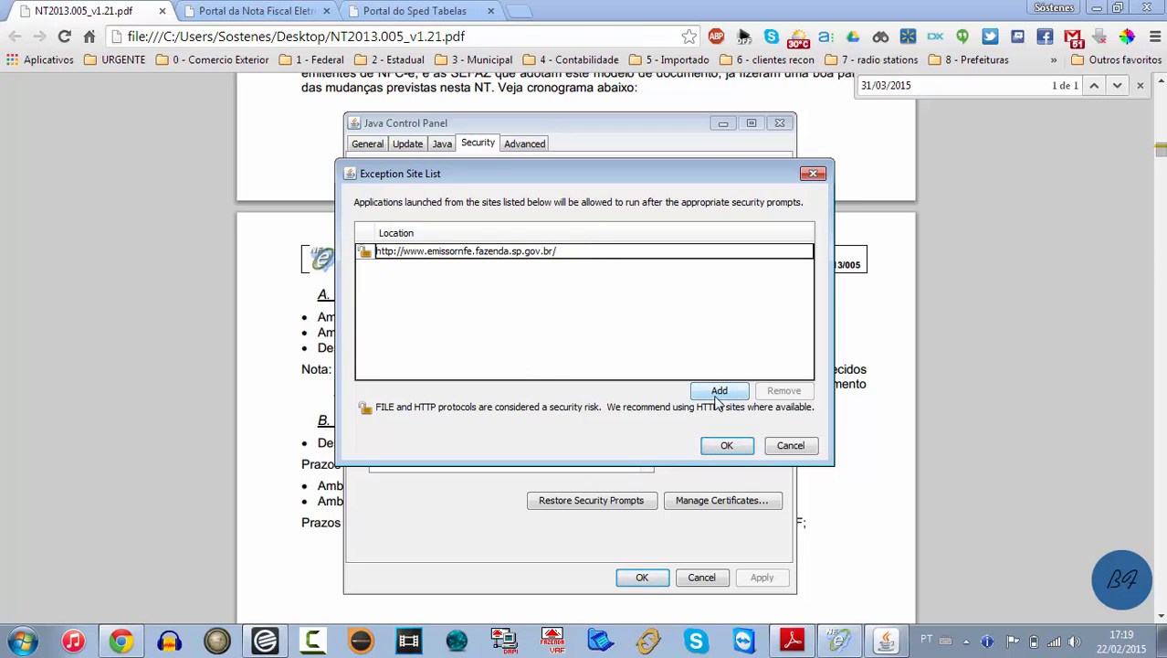
left_click(726, 446)
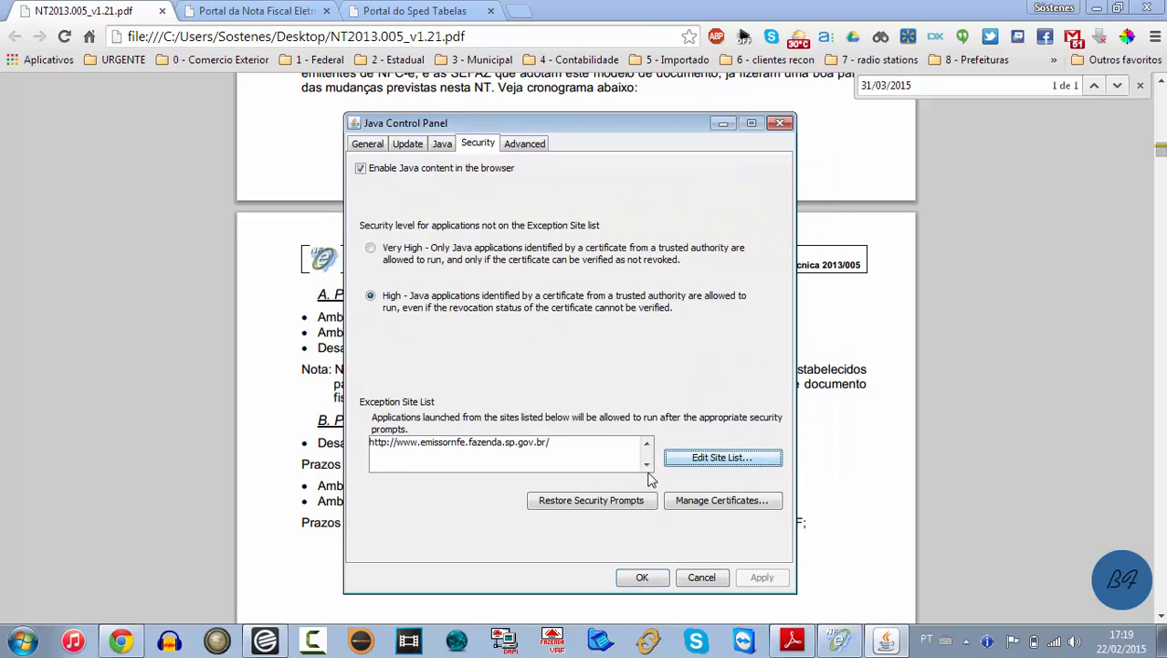
left_click(642, 578)
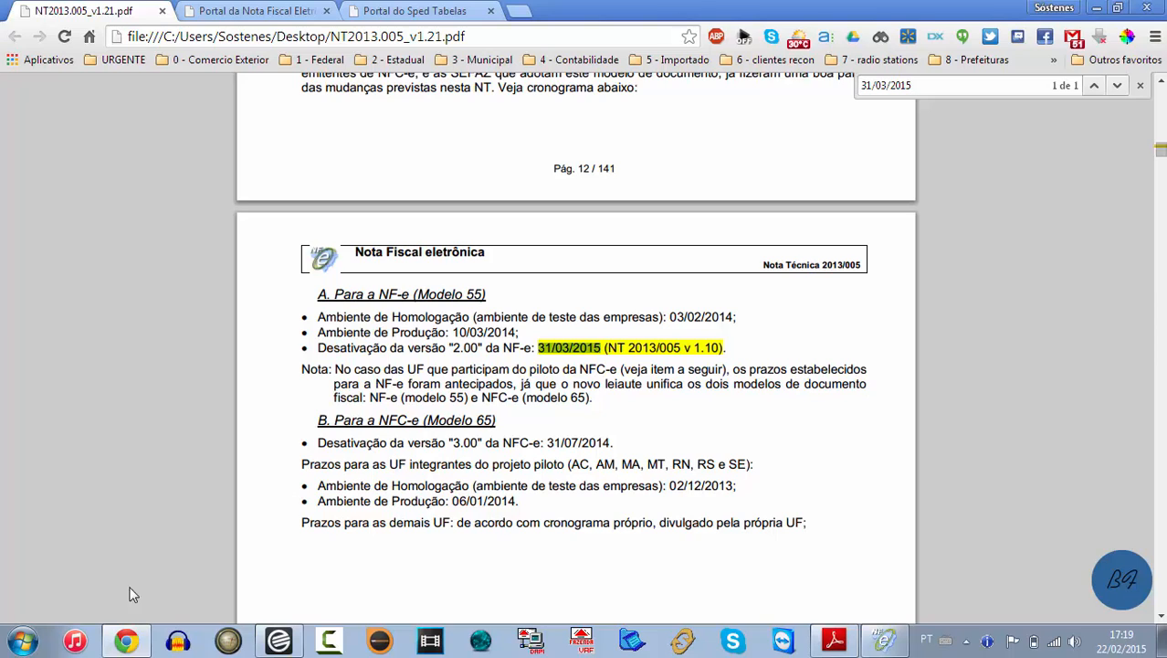
Step: Search the installed programs for the NF-e emitter, then check its already open window and minimize it
left_click(16, 644)
type("emis")
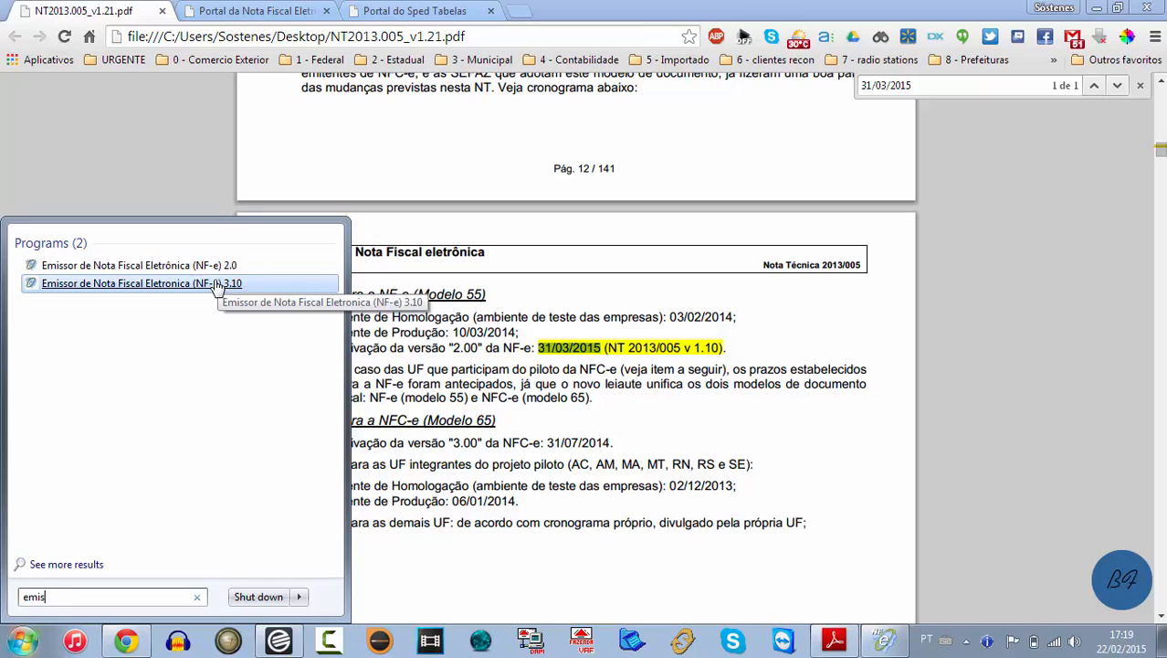
left_click(713, 7)
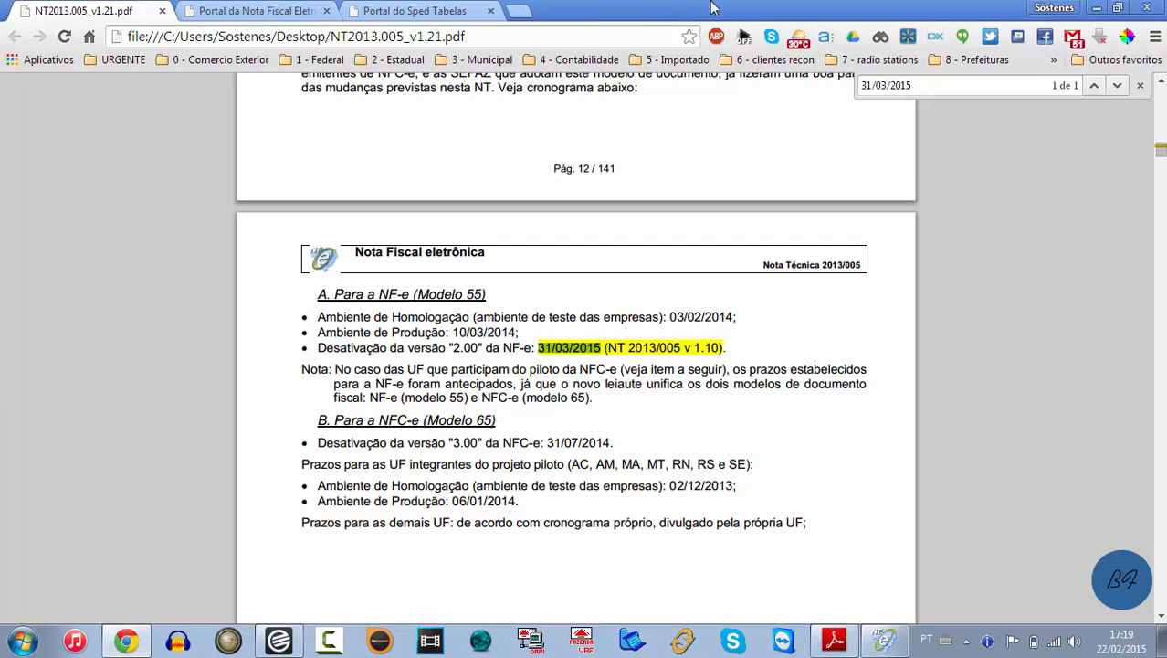
left_click(891, 639)
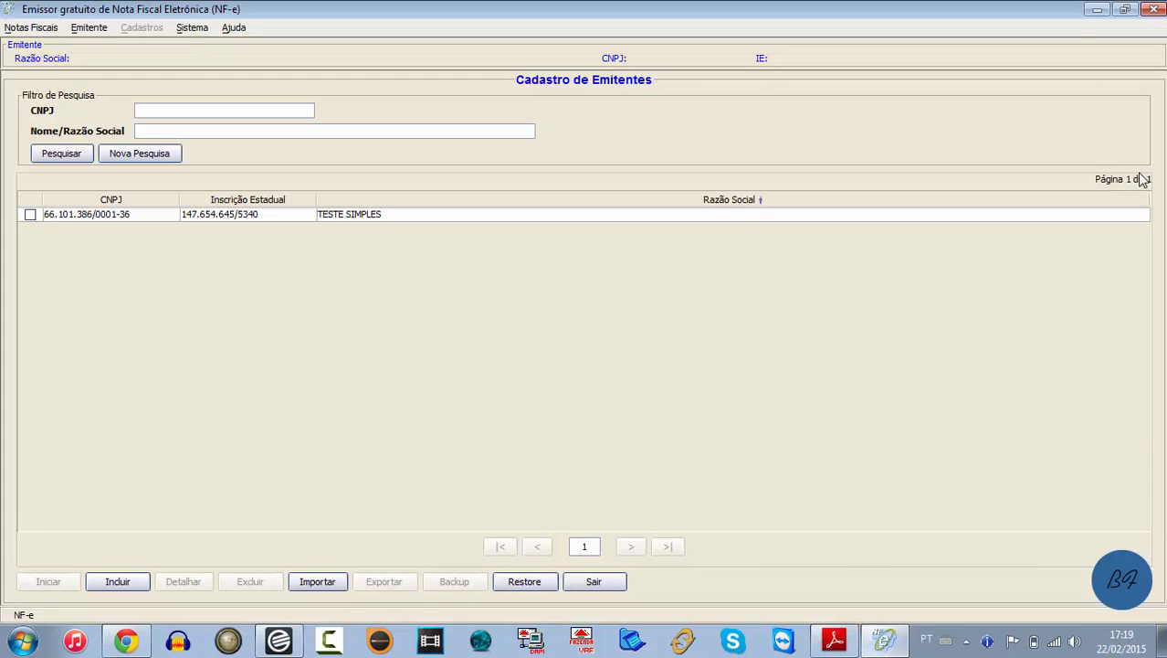
left_click(1097, 11)
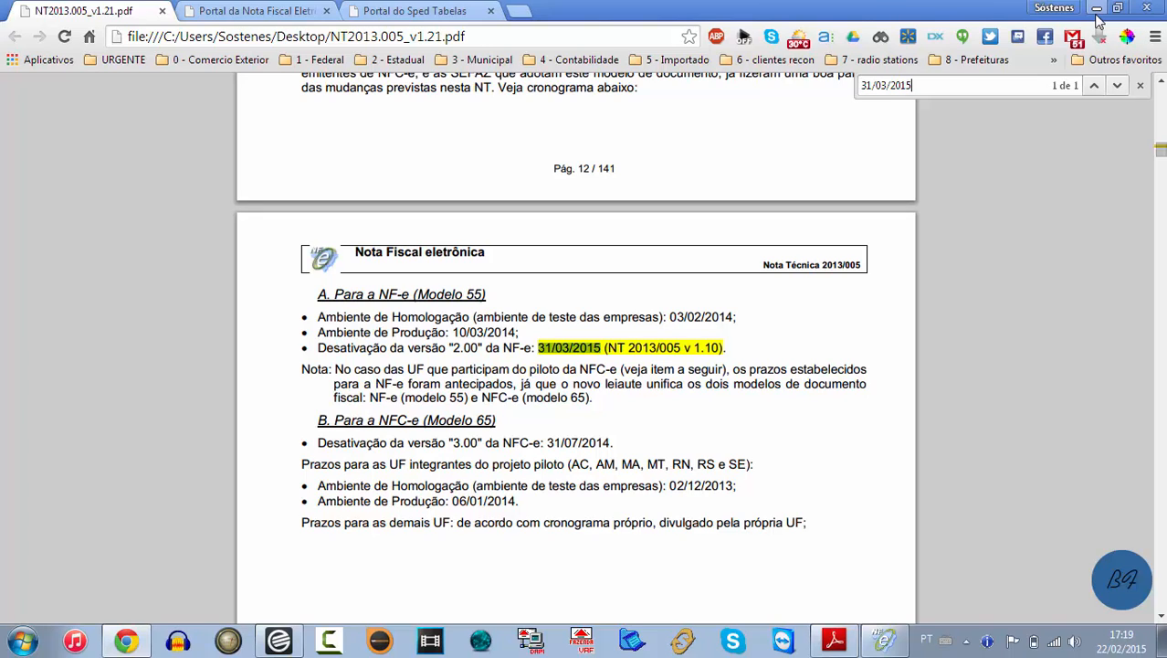
left_click(875, 642)
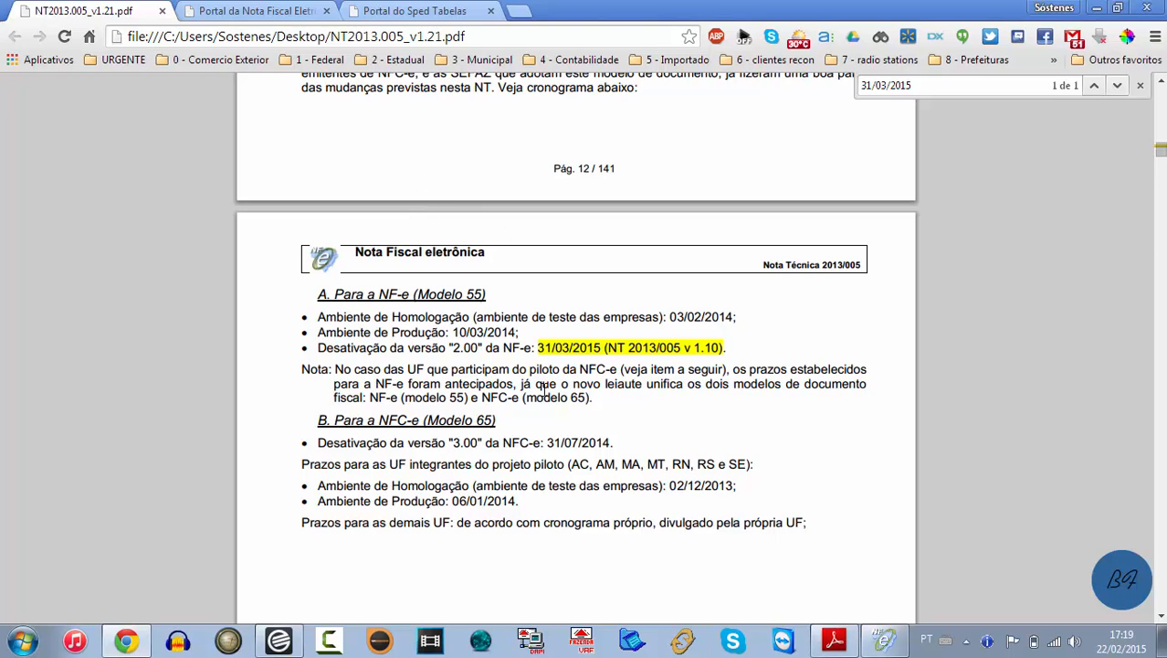
Step: Close the NT2013.005_v1.21.pdf document and switch to the Emissor gratuito de Nota Fiscal Eletrônica (NF-e)
left_click(162, 11)
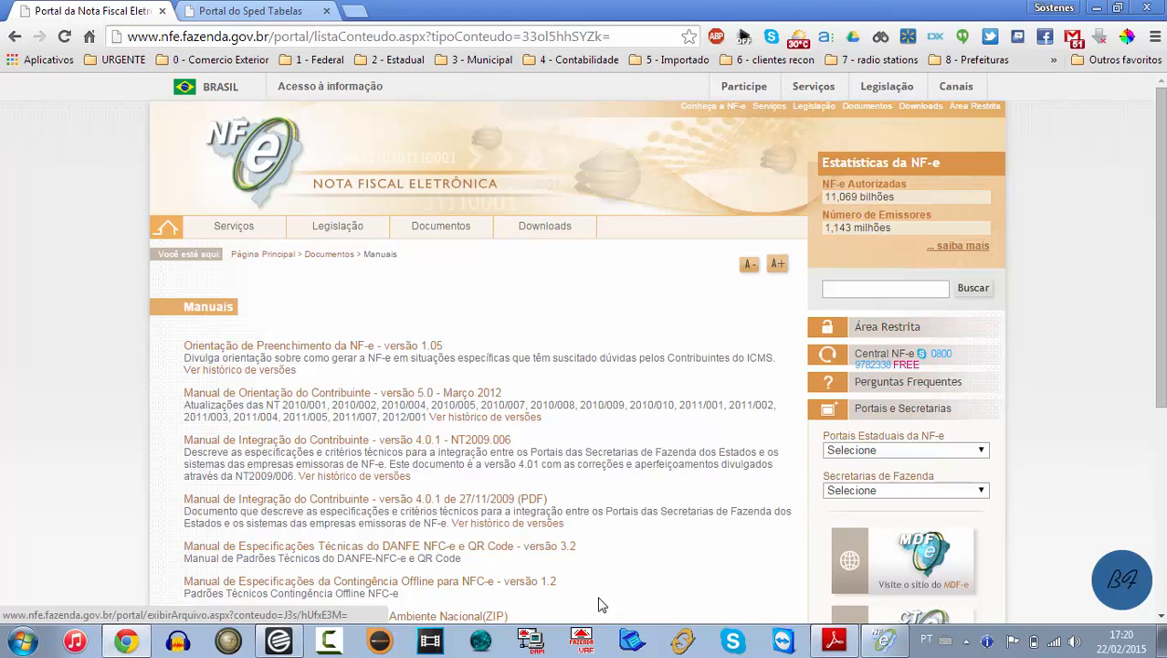
left_click(881, 639)
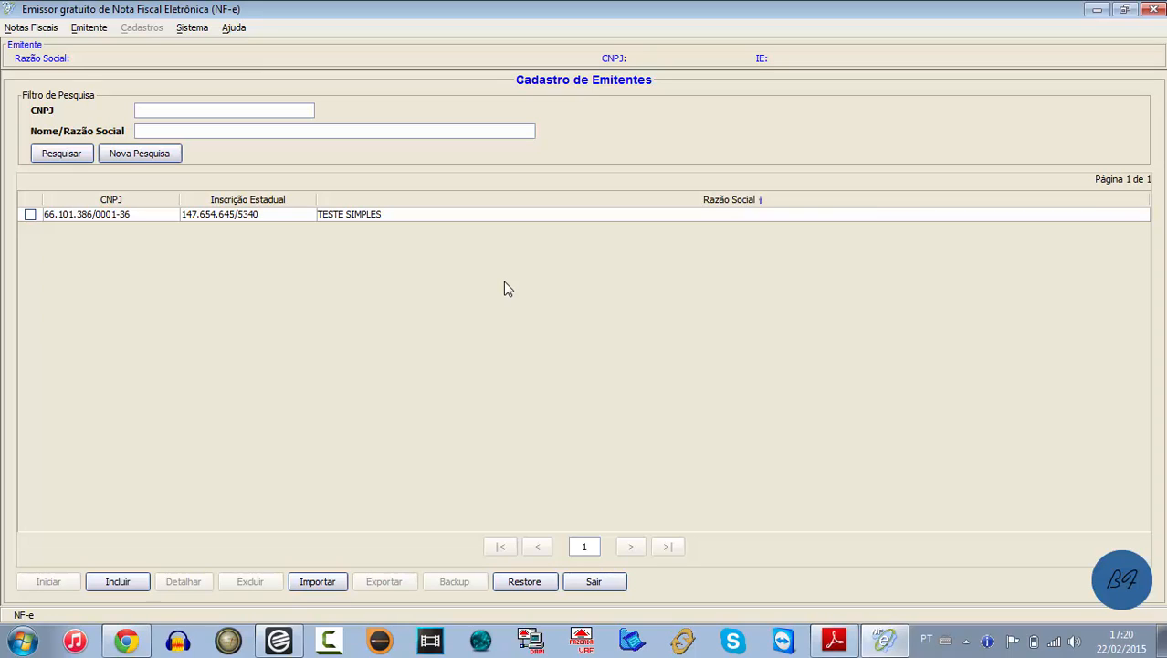
Step: Edit the TESTE SIMPLES issuer record with Simples Nacional as its tax regime, save the change and close the record
left_click(30, 215)
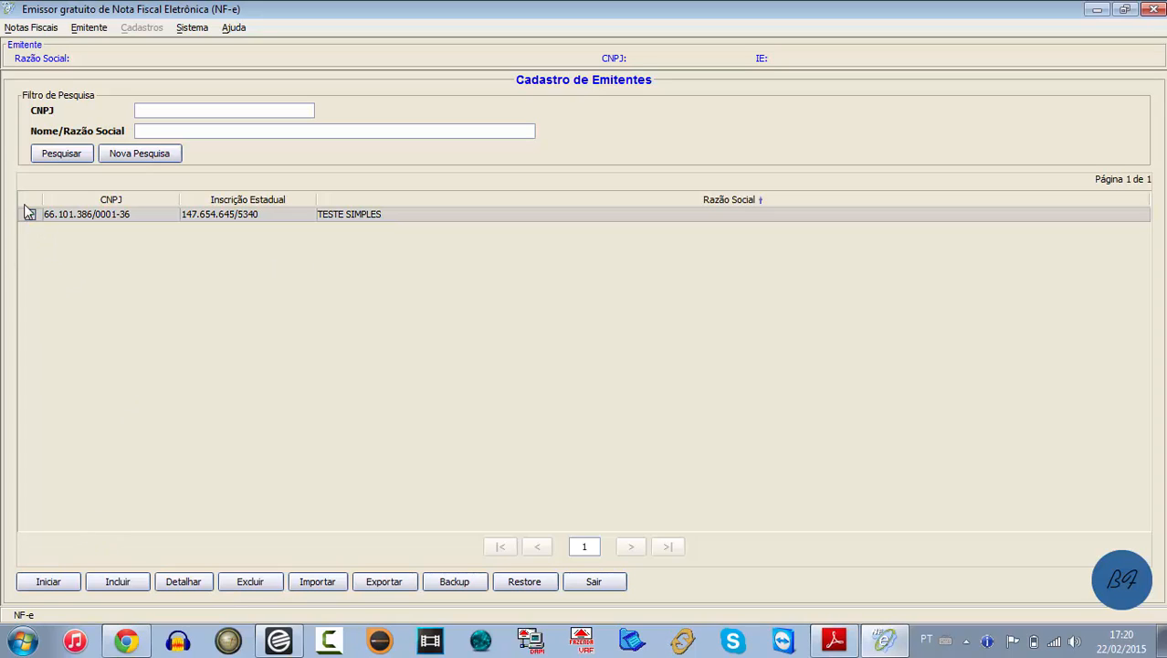
left_click(193, 589)
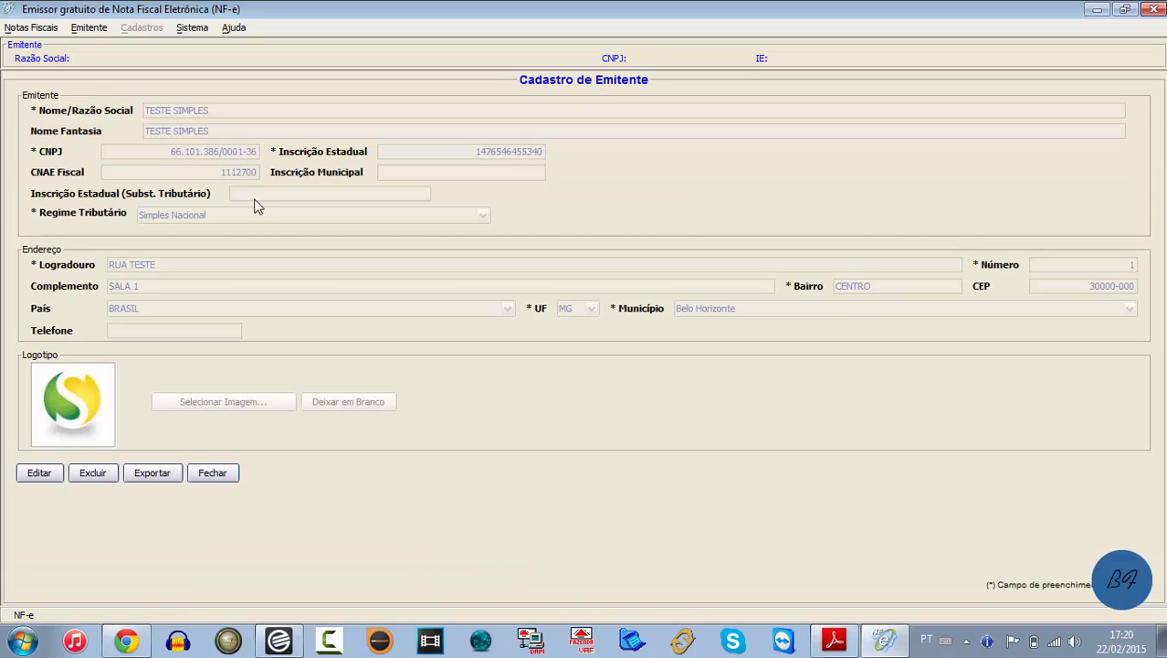
left_click(39, 472)
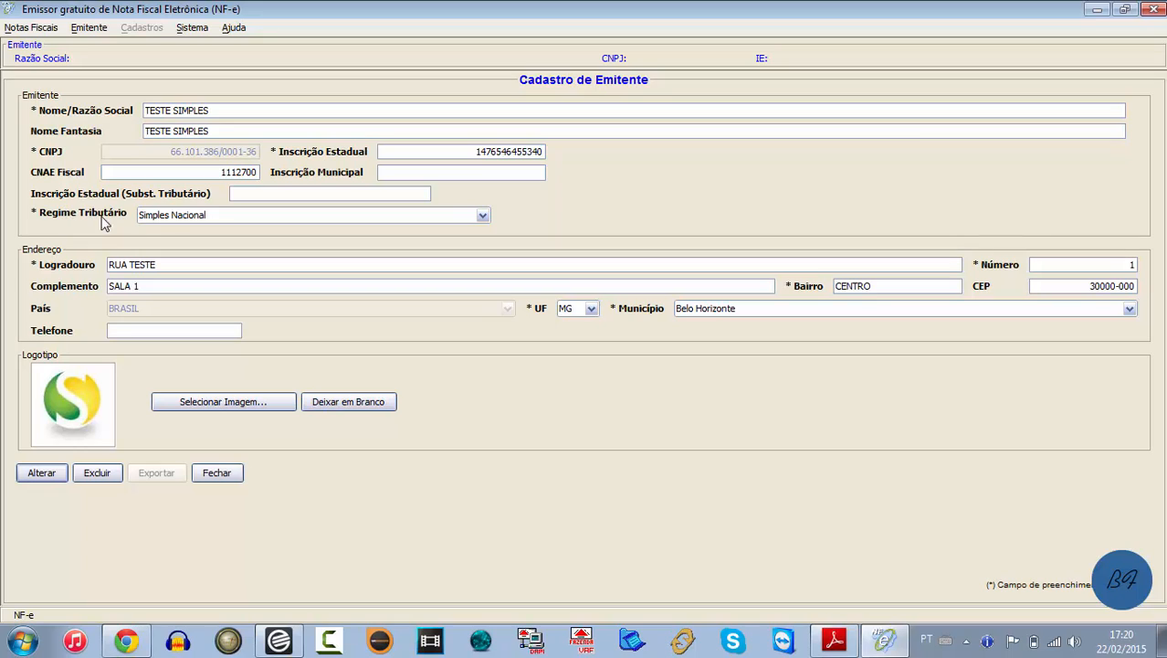
left_click(174, 215)
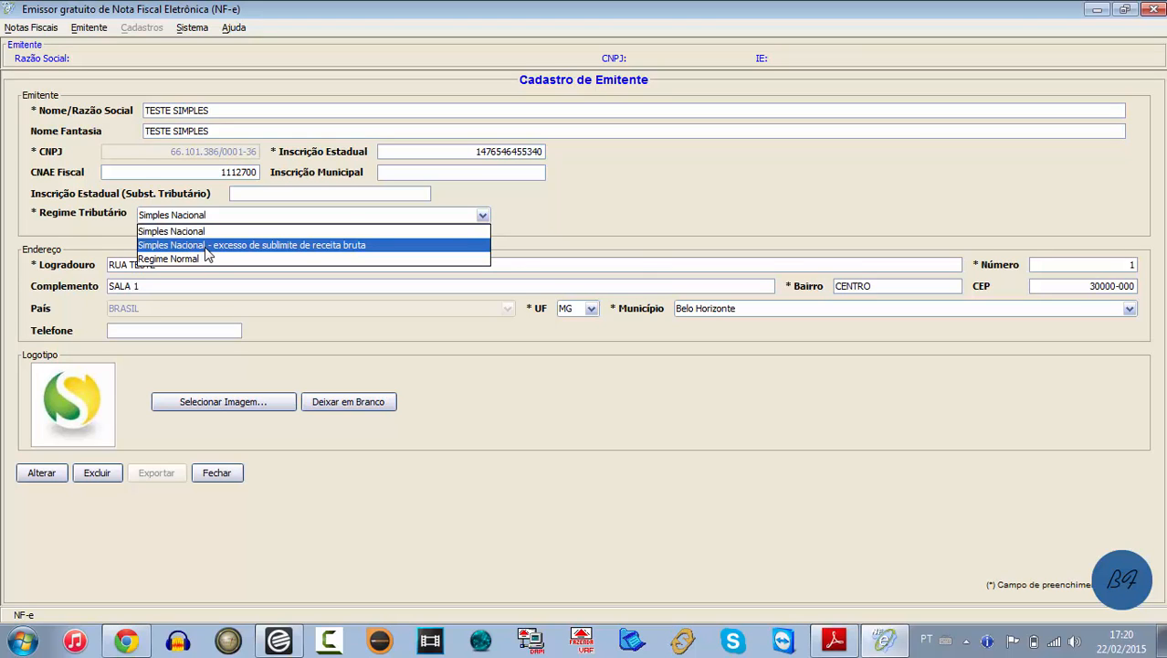
left_click(280, 234)
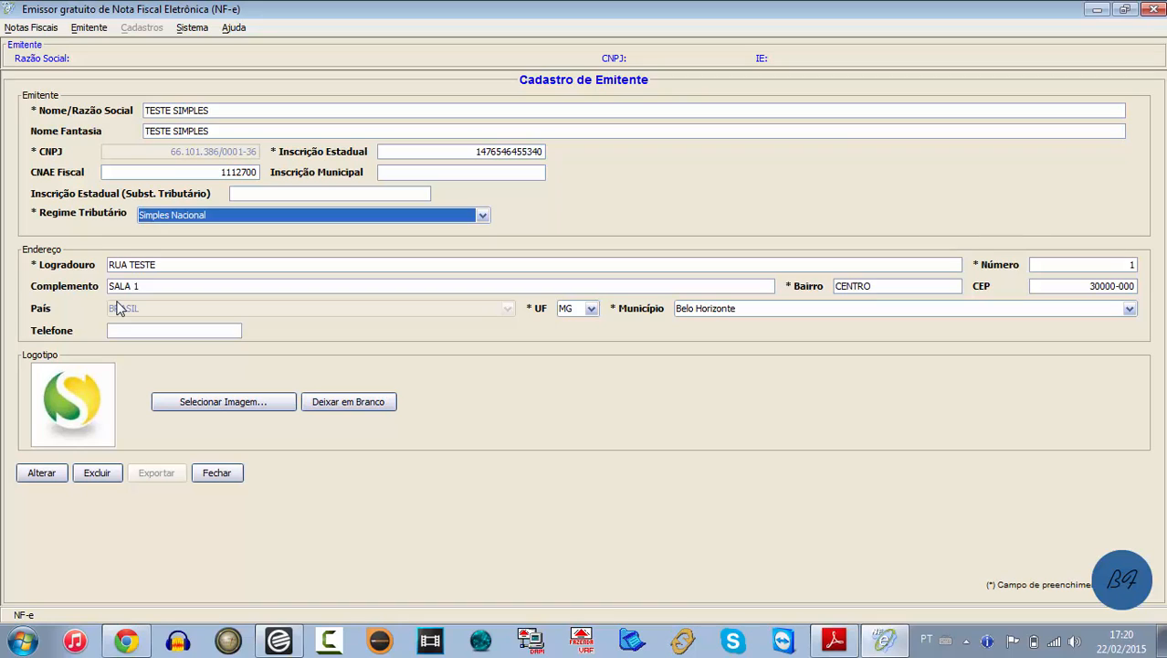
left_click(34, 473)
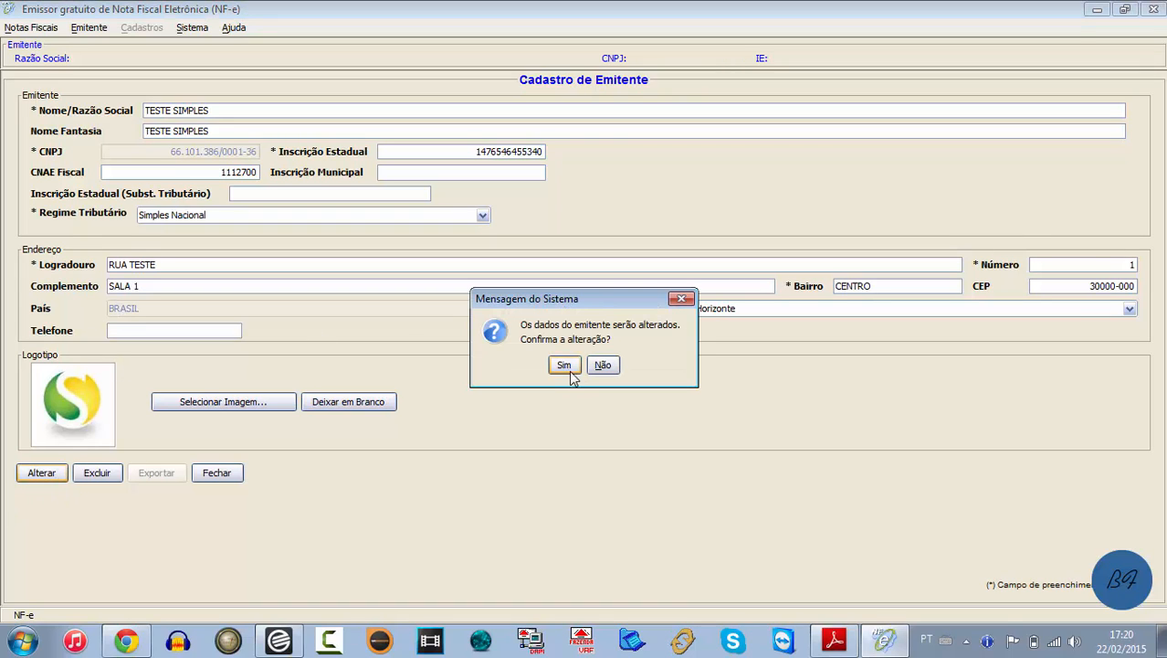
left_click(566, 367)
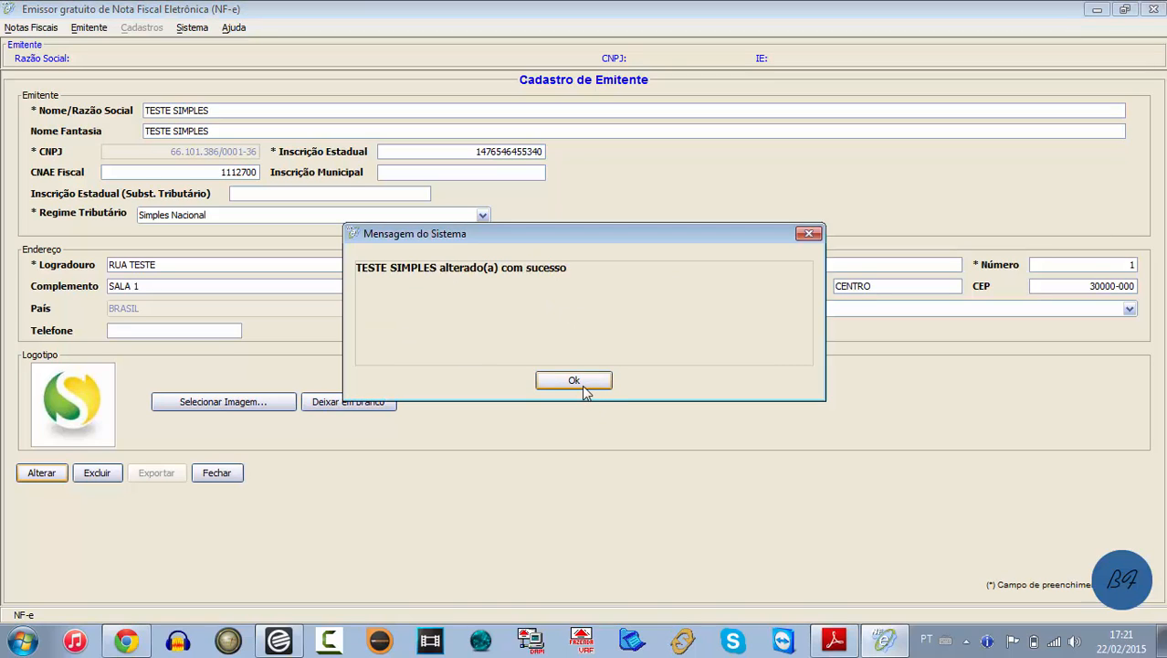
left_click(582, 388)
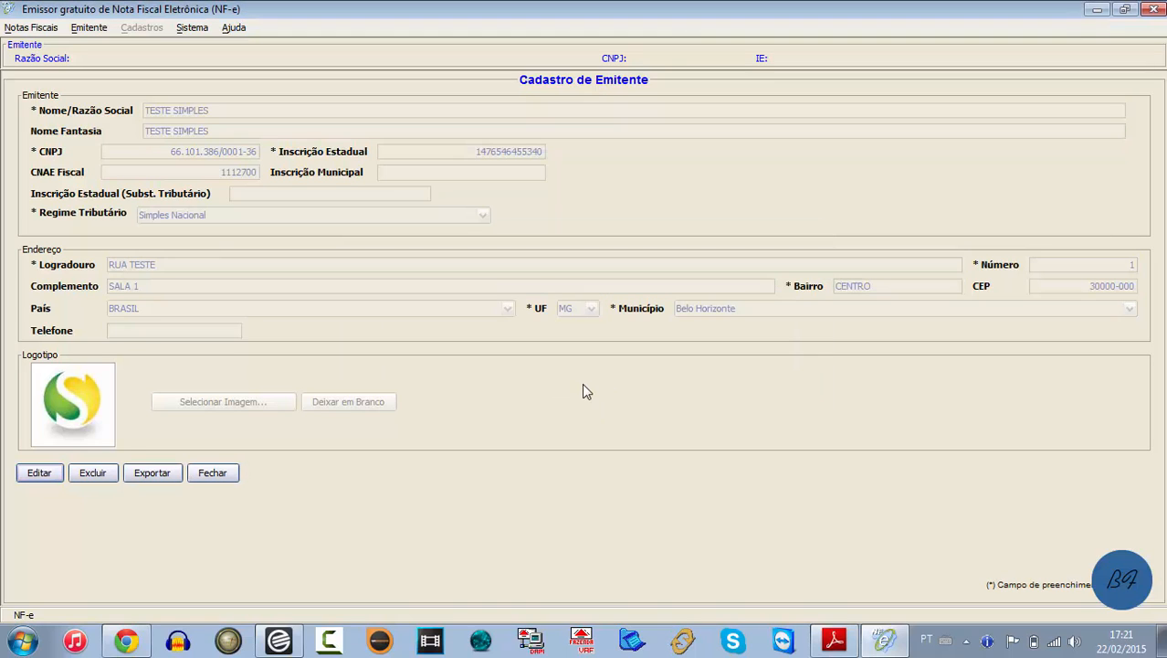
left_click(214, 473)
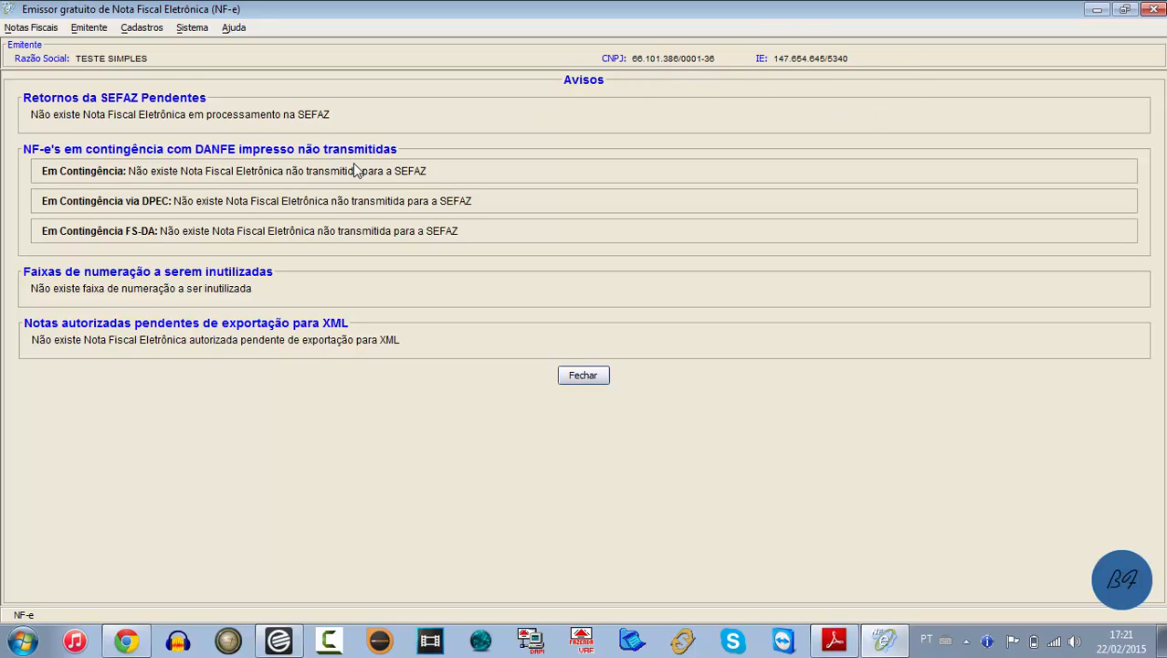
Step: Start a new invoice and review the choices for Consumidor Final, Destino da operação, Tipo Atendimento and Finalidade de emissão
left_click(34, 28)
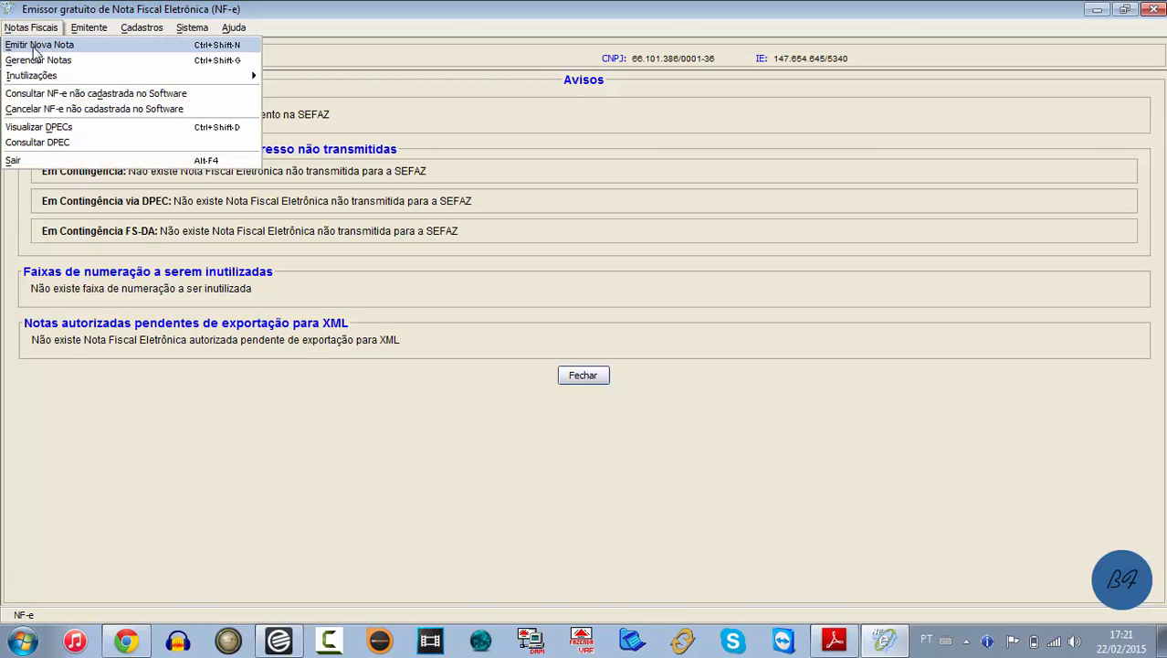
left_click(34, 50)
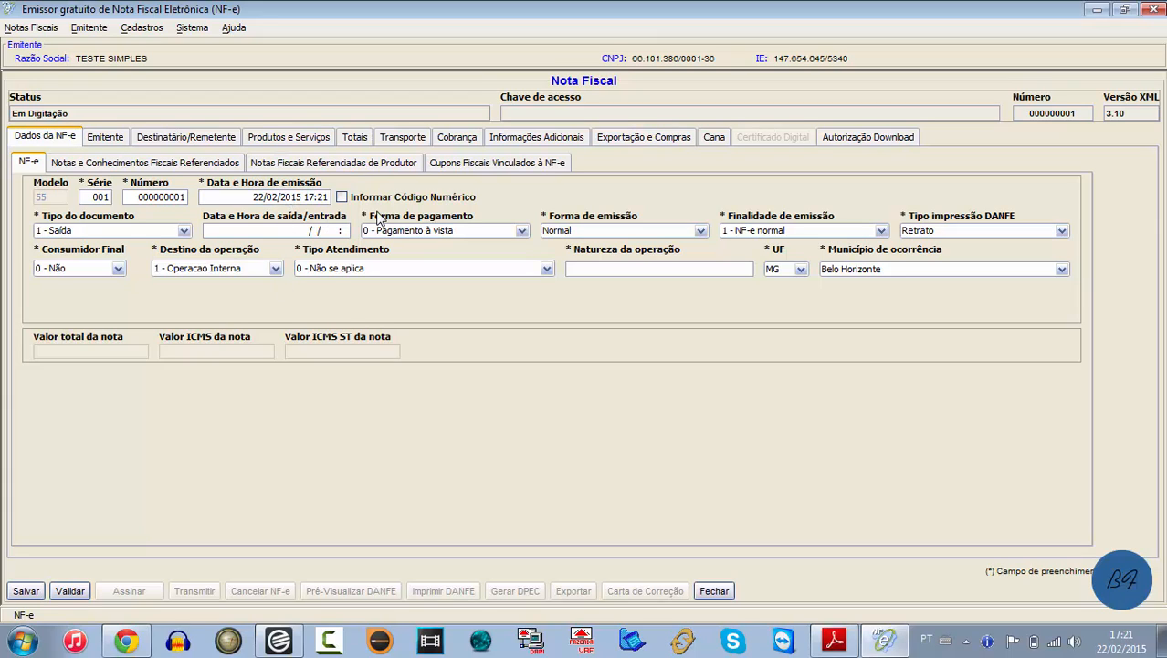
left_click(115, 269)
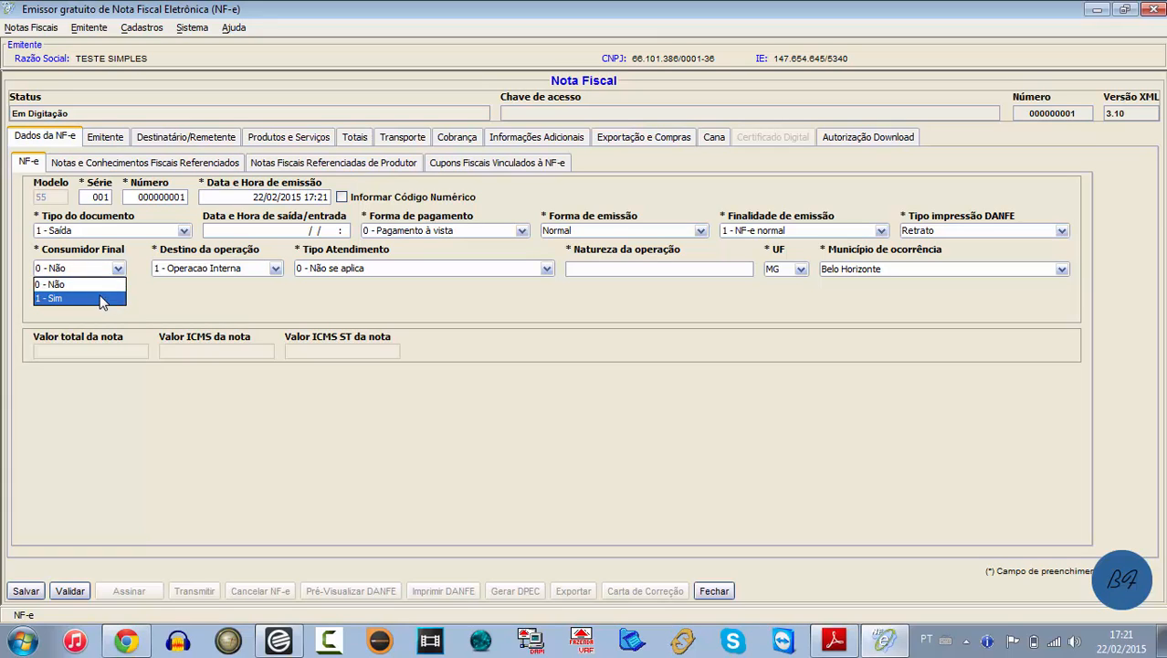
left_click(228, 270)
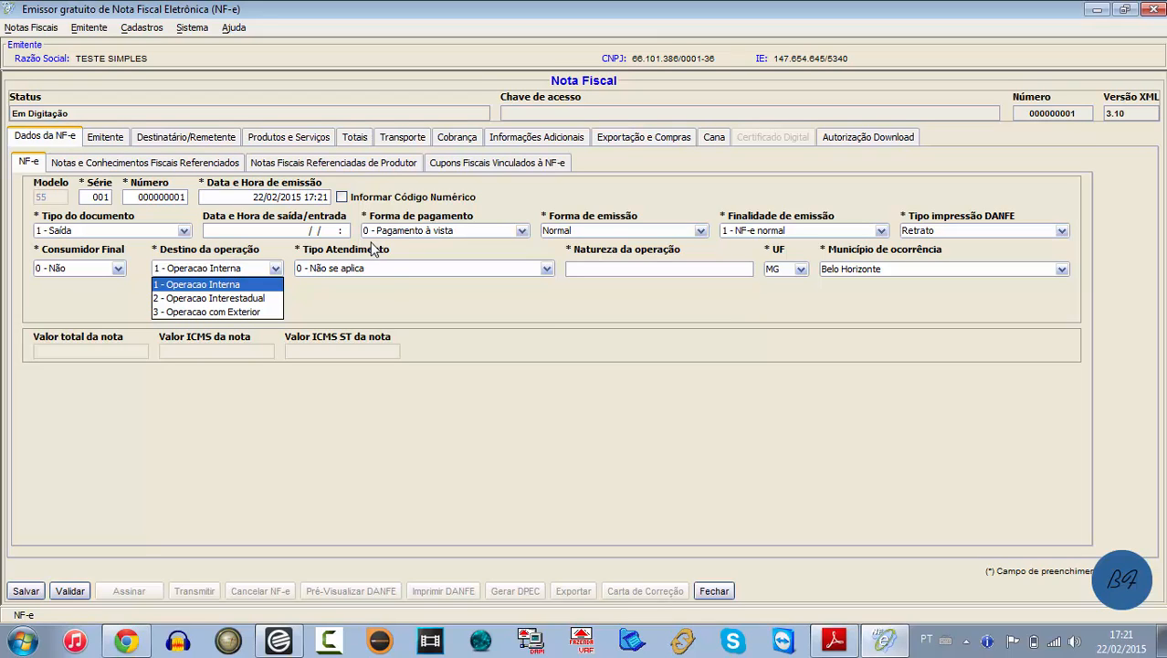
left_click(391, 268)
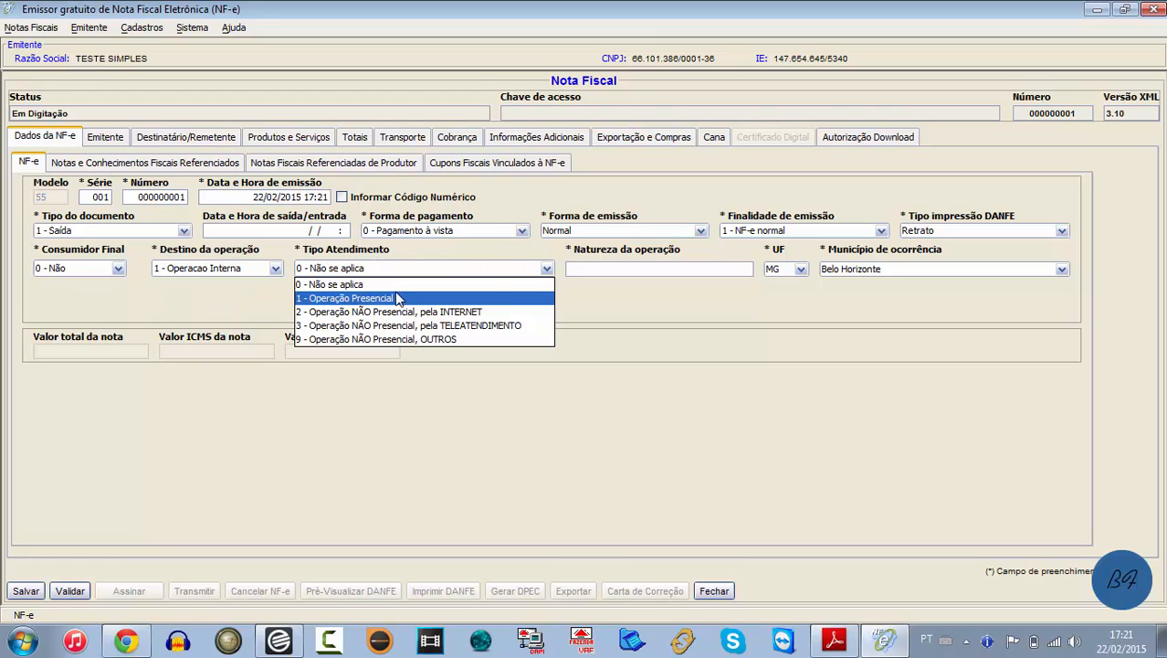
left_click(723, 310)
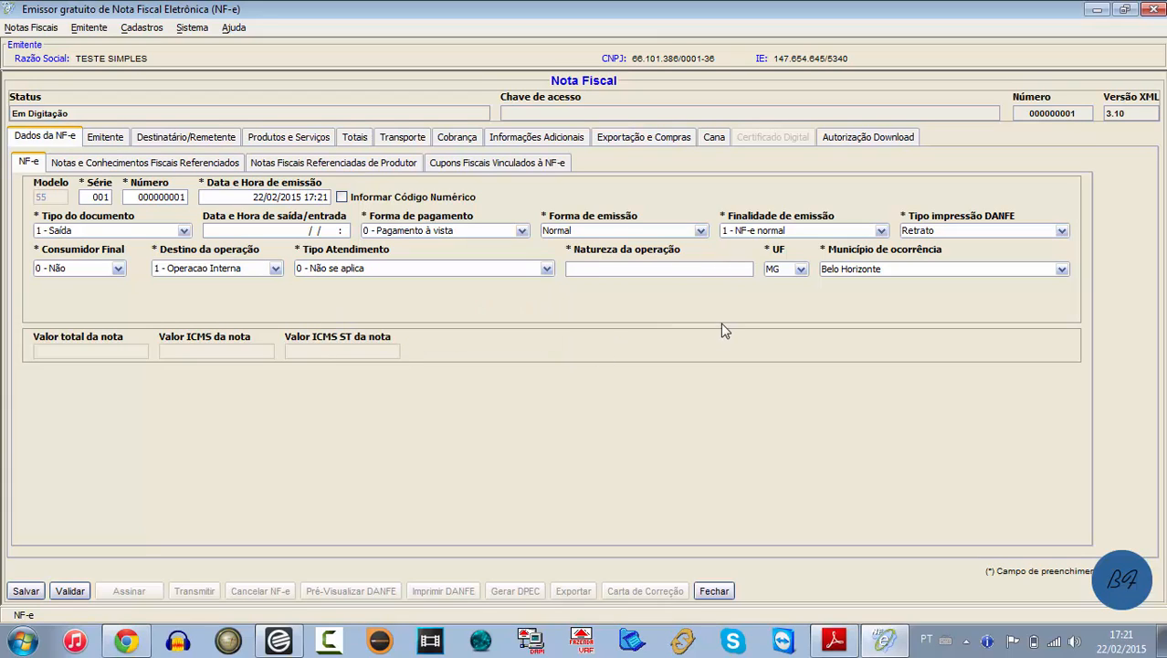
left_click(869, 228)
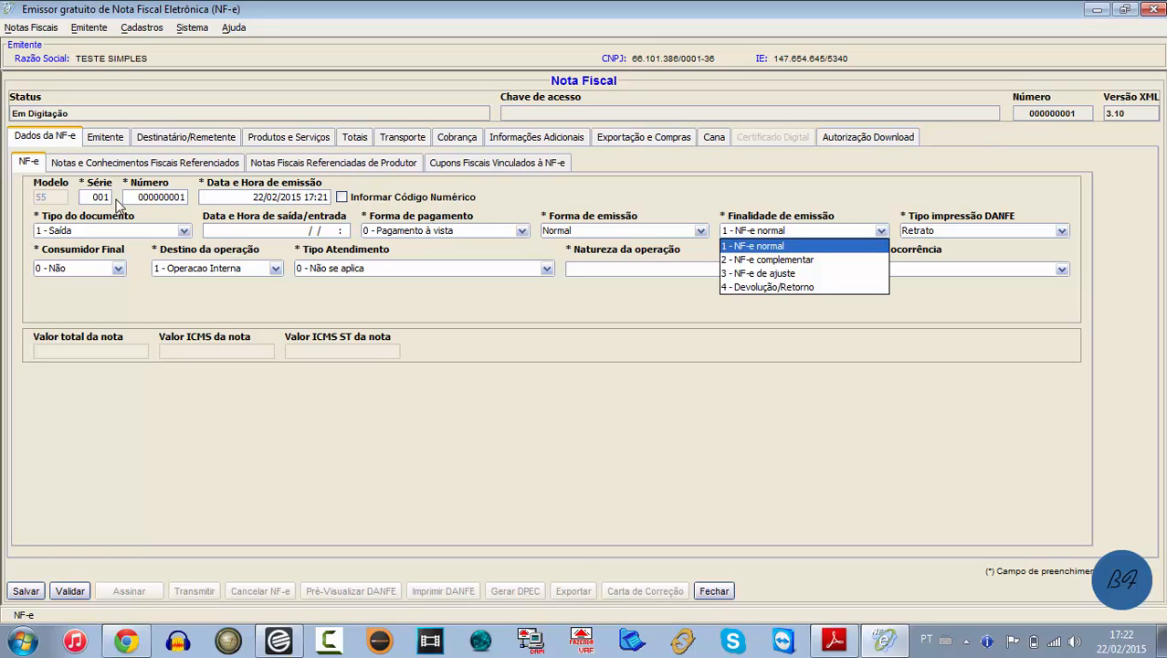
Step: Check the issuer data on the invoice, then start a new item in its products and services
left_click(114, 143)
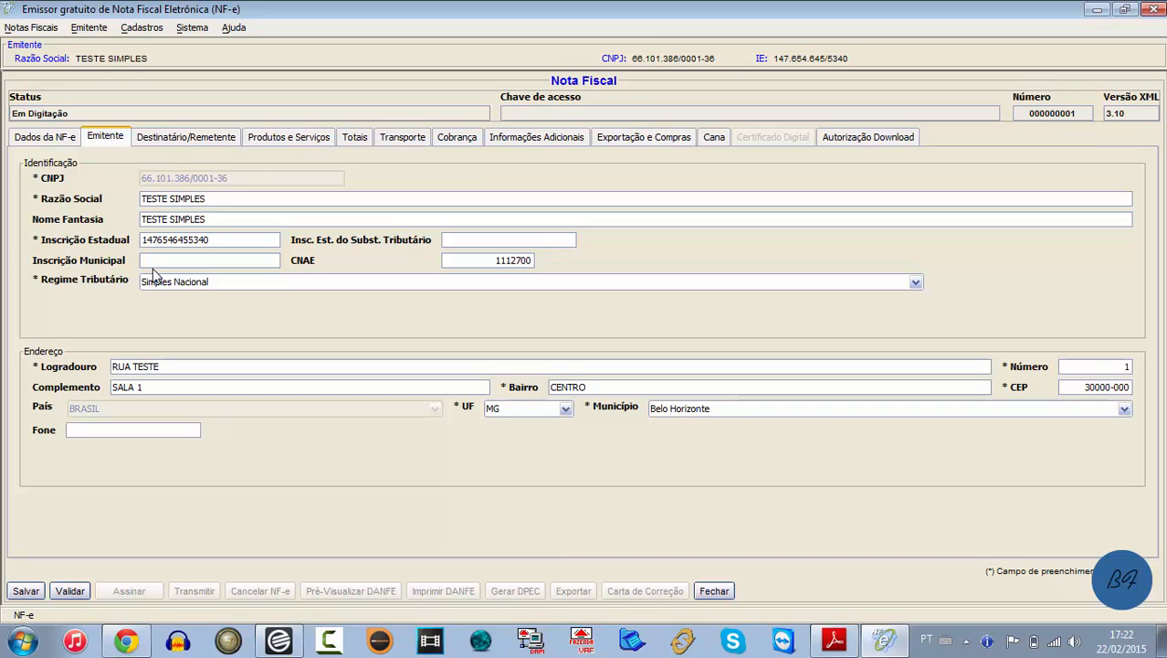
left_click(278, 139)
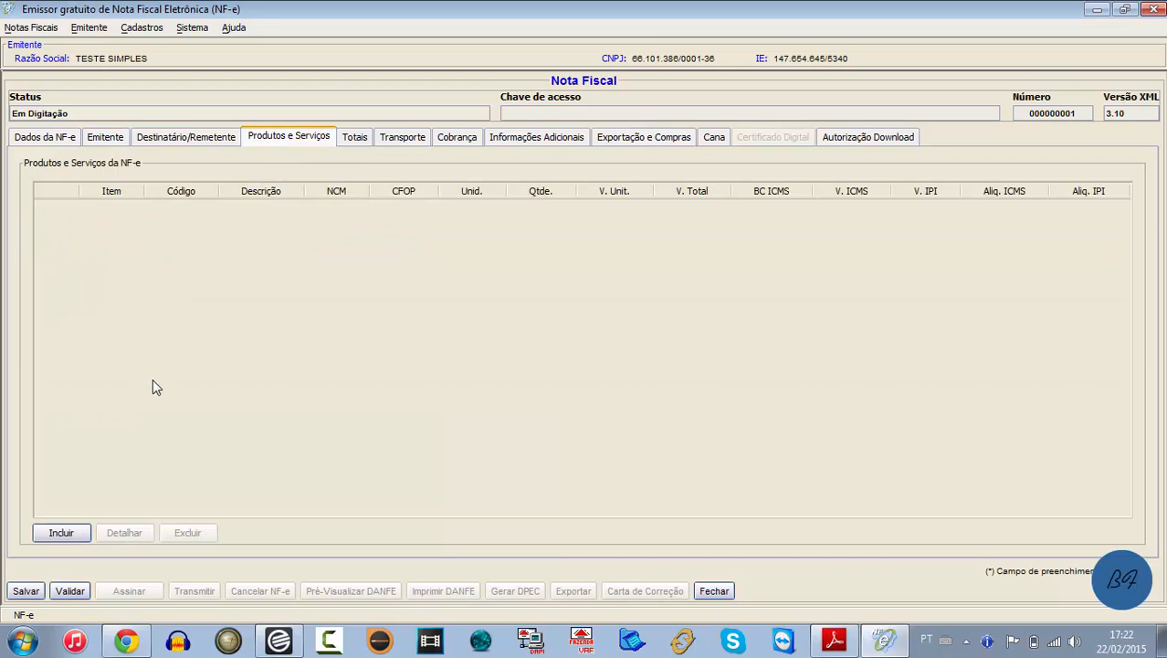
left_click(73, 539)
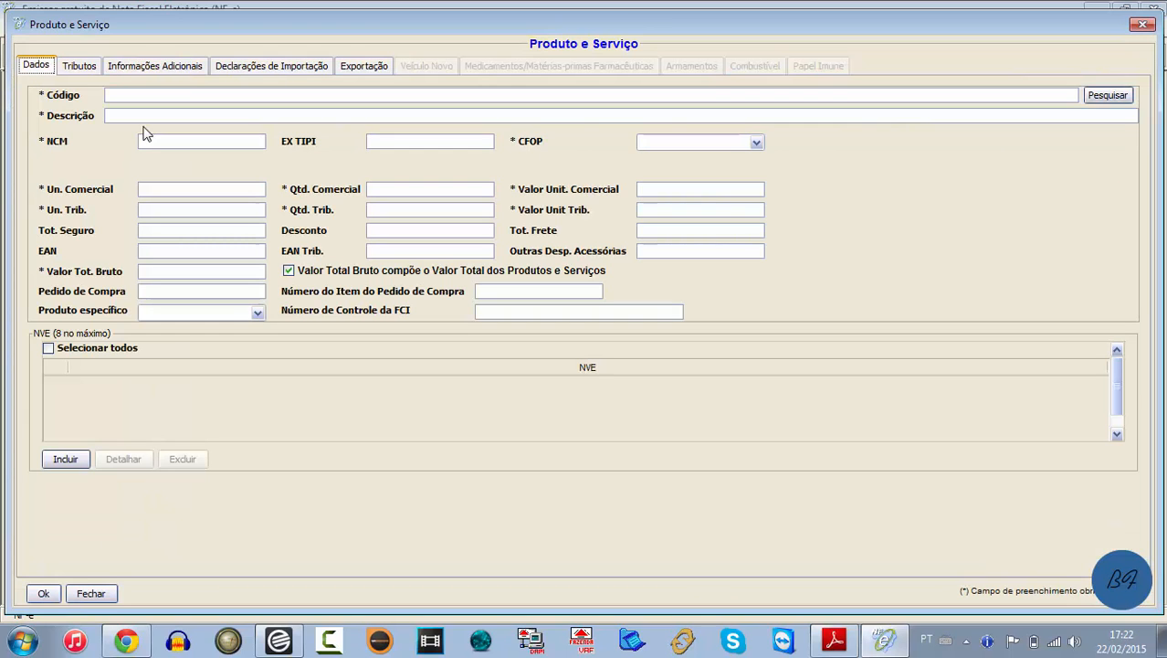
Step: Set the ICMS regime to Simples Nacional in the new item's tax details
left_click(87, 72)
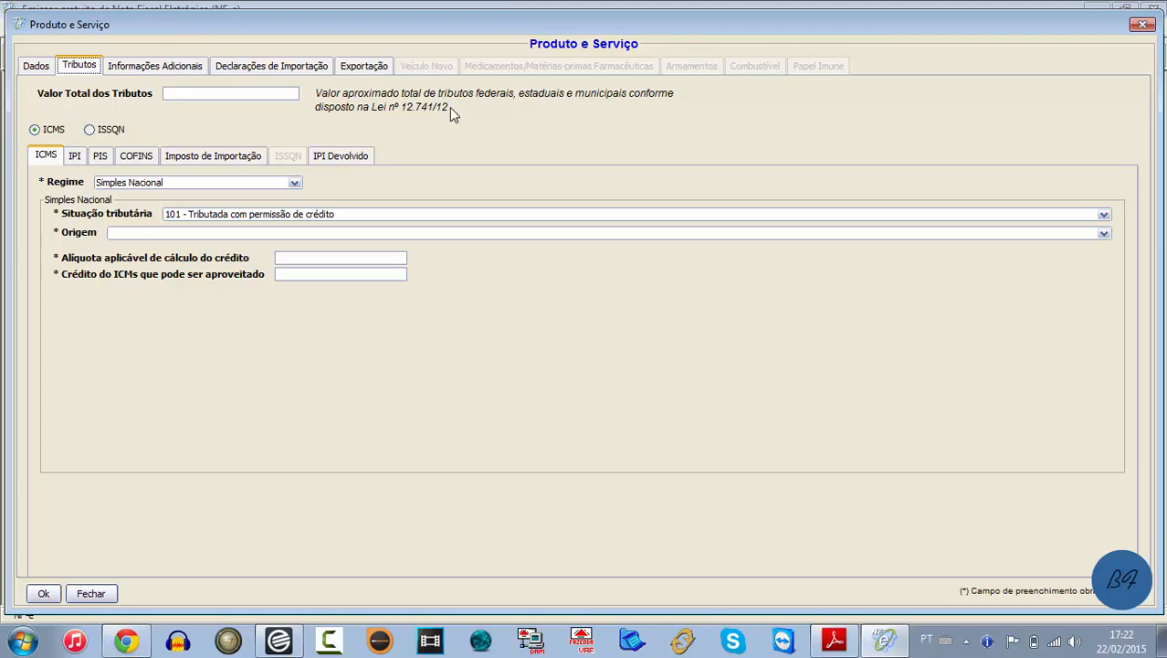
left_click(289, 93)
left_click(116, 187)
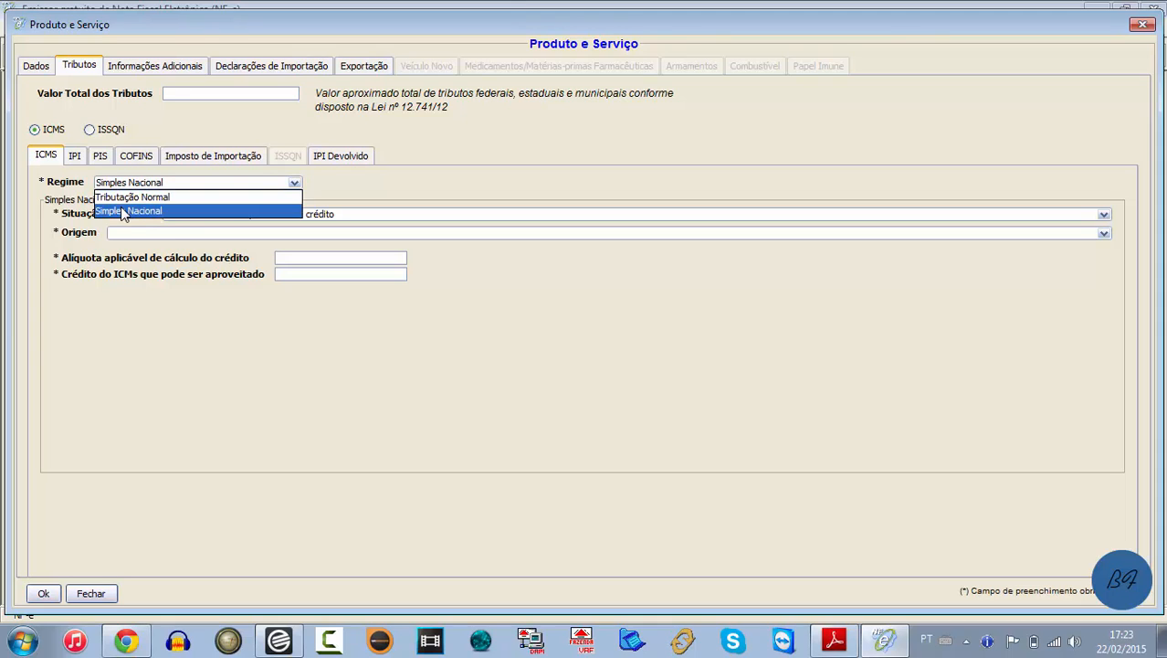
left_click(122, 208)
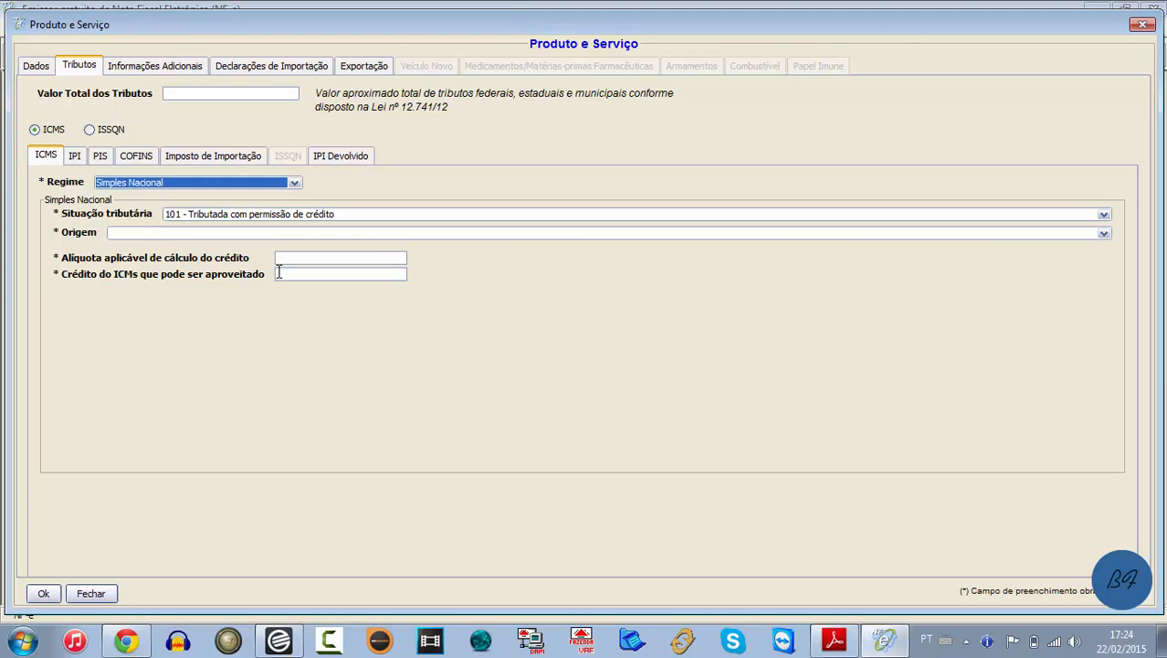
Step: Set the item's Origem to 0 - Nacional, exceto as indicadas nos códigos 3,4,5 E 8
left_click(167, 235)
left_click(167, 239)
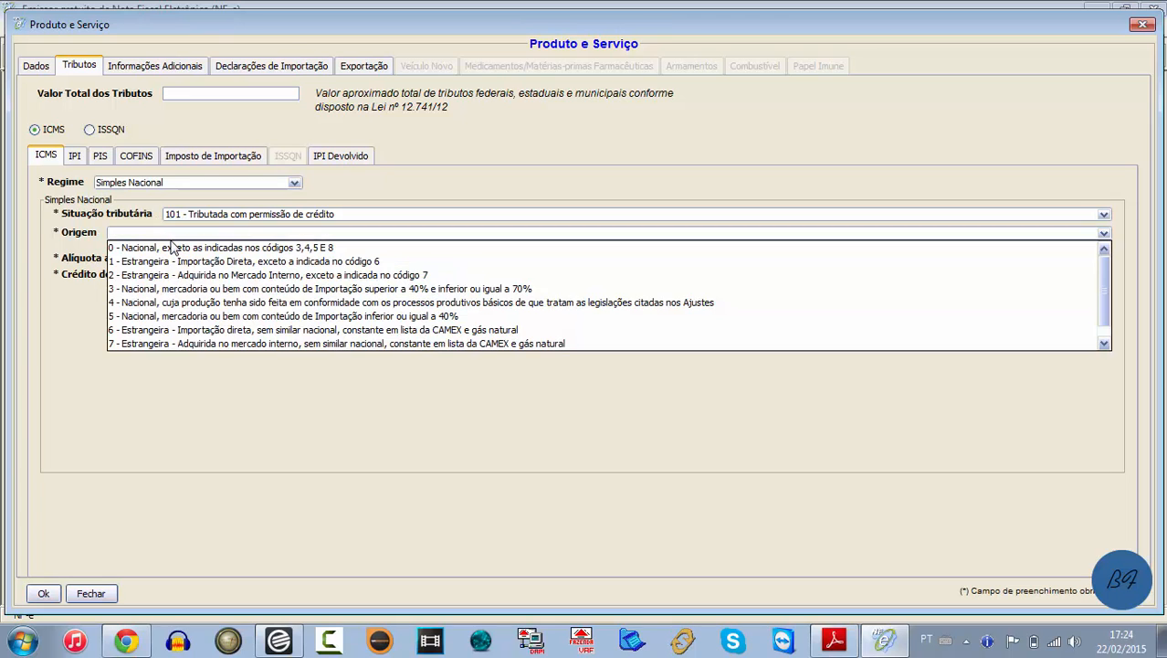
left_click(171, 248)
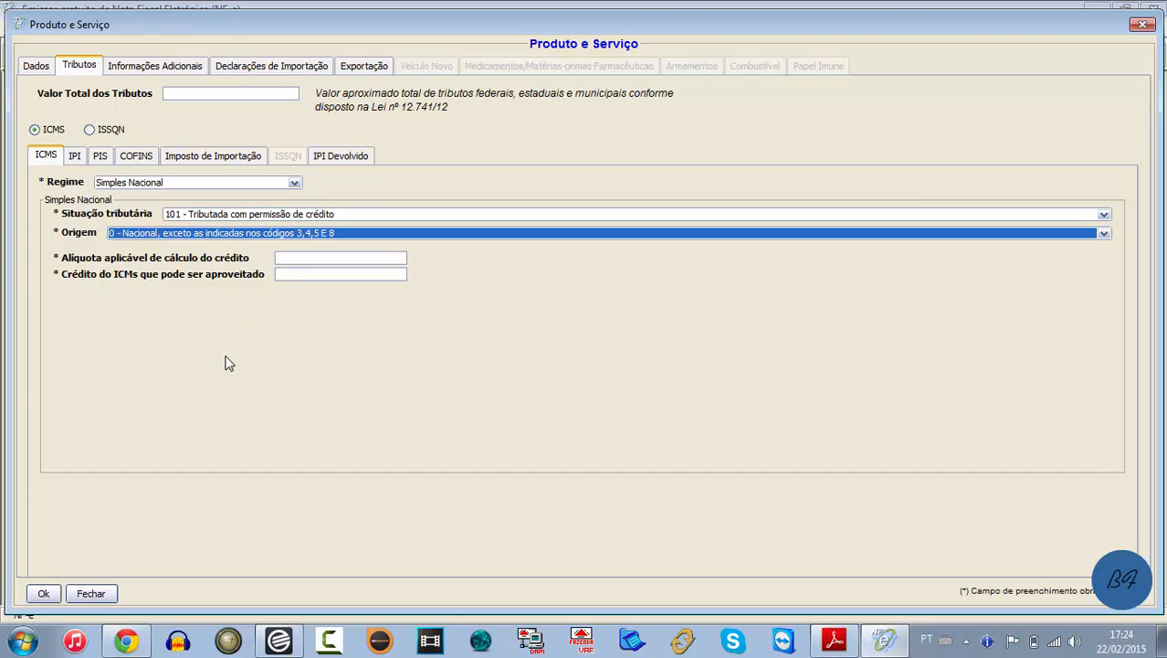
Step: Compare the ICMS fields under Tributação Normal with national origin, and return the regime to Simples Nacional
left_click(293, 183)
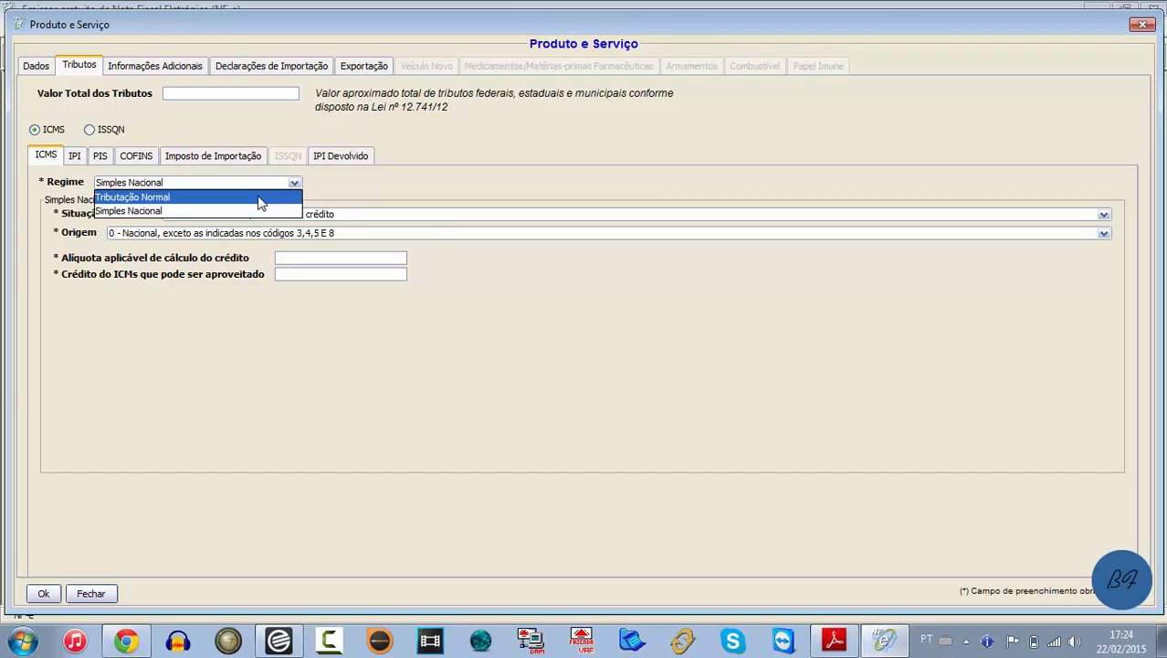
left_click(259, 193)
left_click(187, 234)
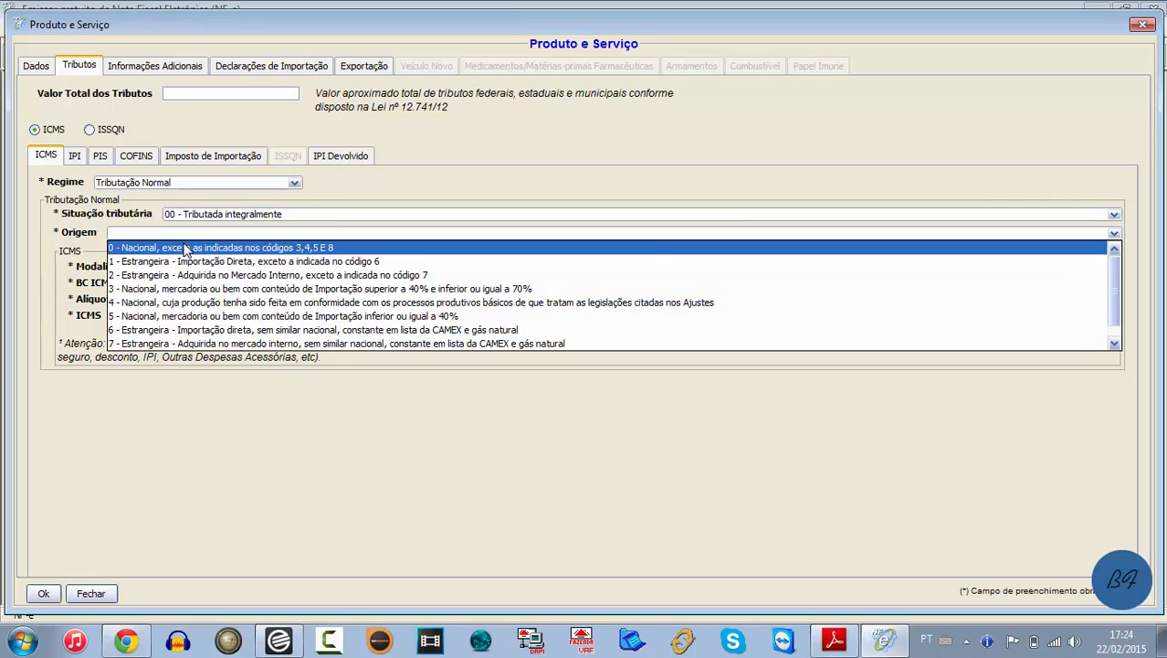
left_click(187, 247)
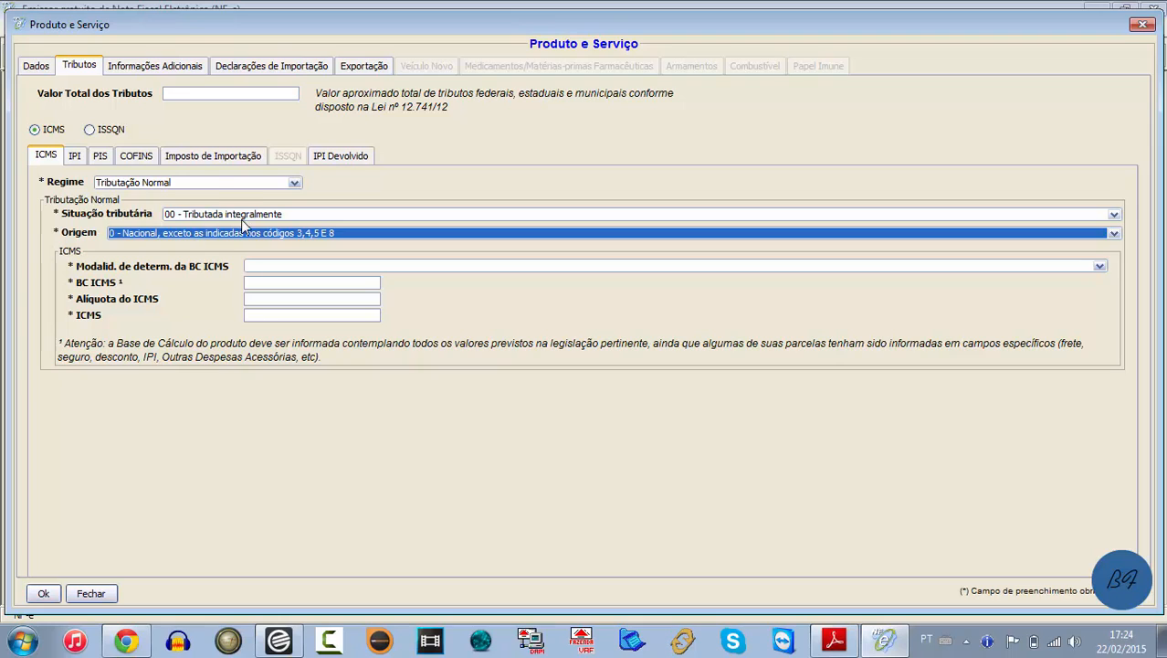
left_click(230, 181)
left_click(203, 211)
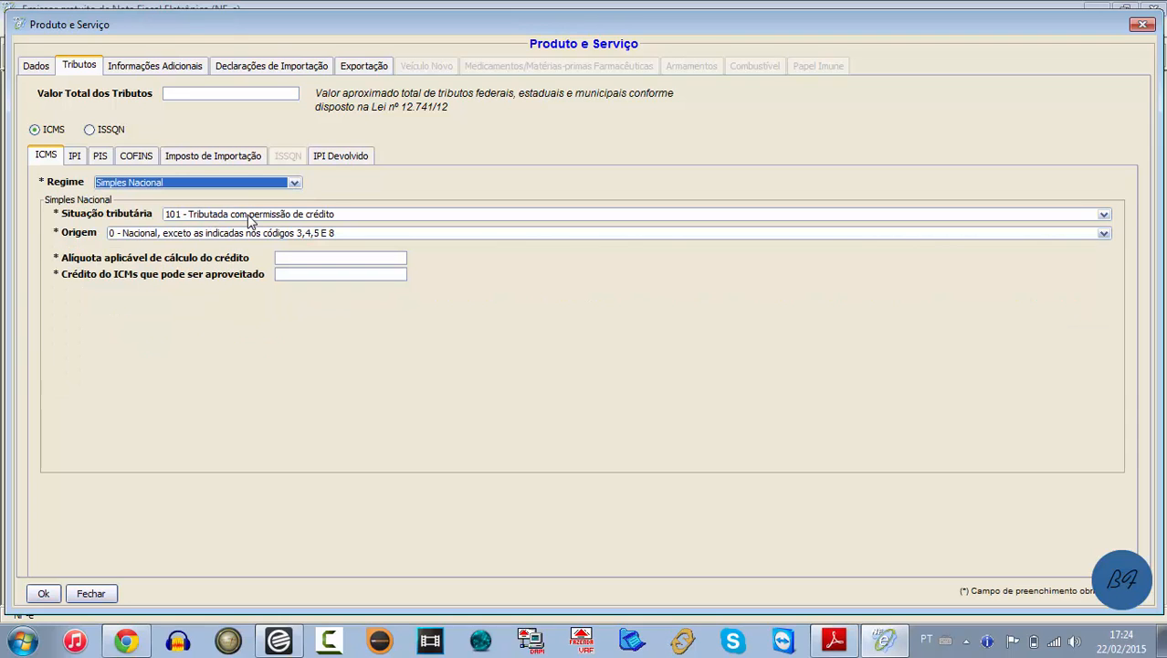
left_click(247, 216)
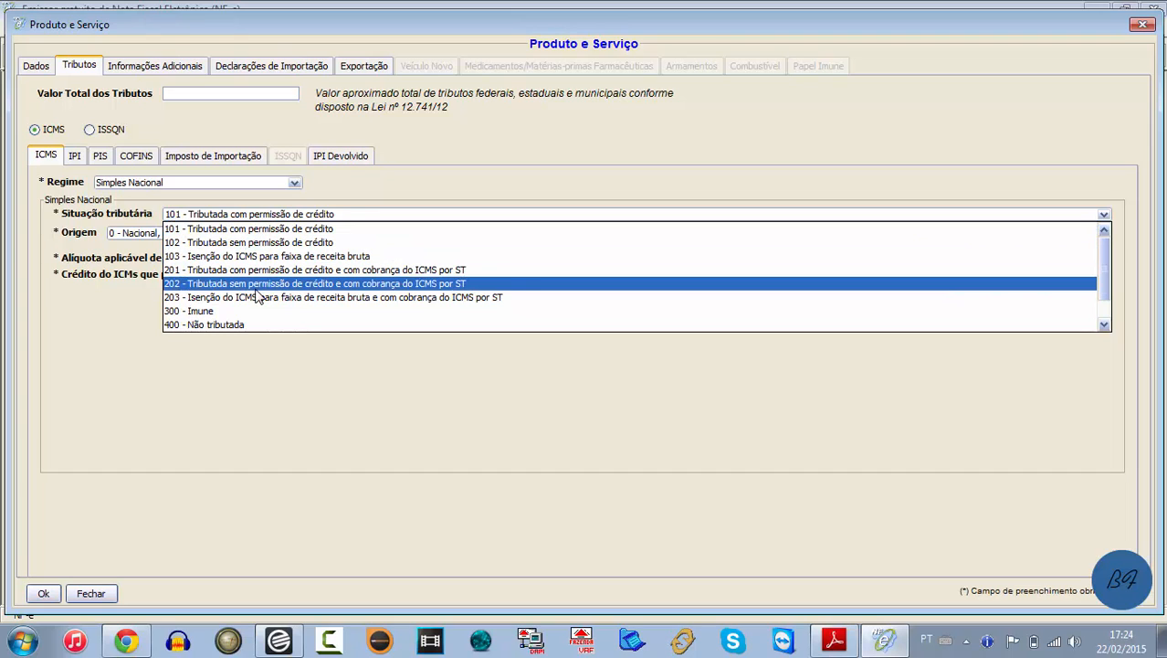
left_click(126, 640)
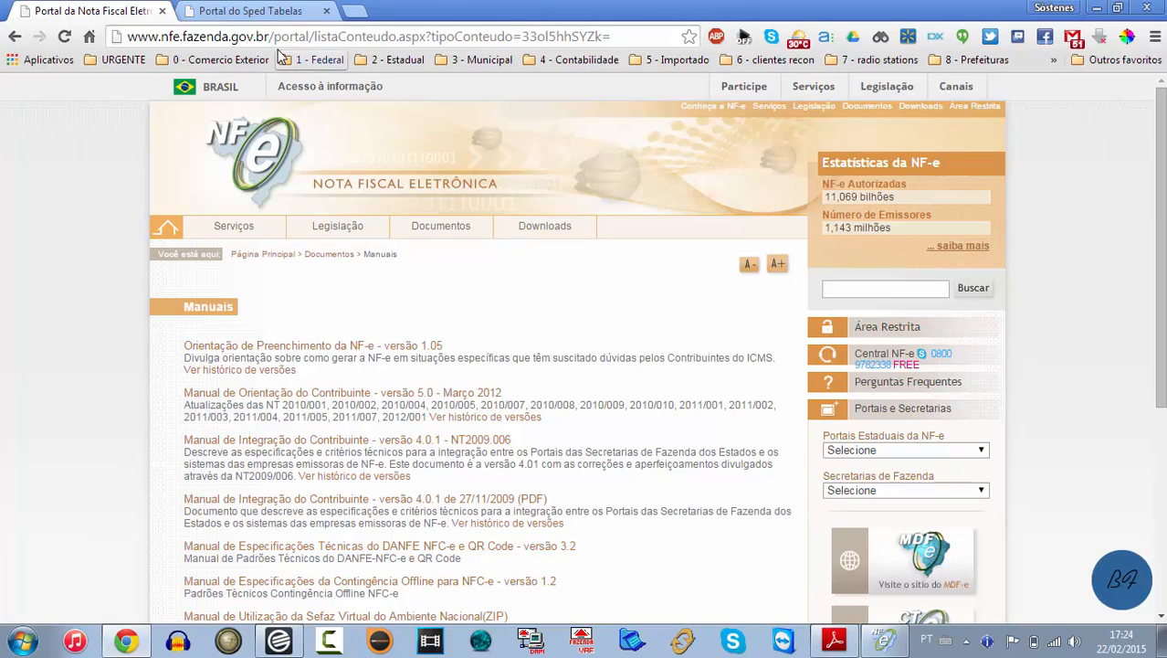
left_click_drag(270, 37, 819, 122)
key("BackSpace")
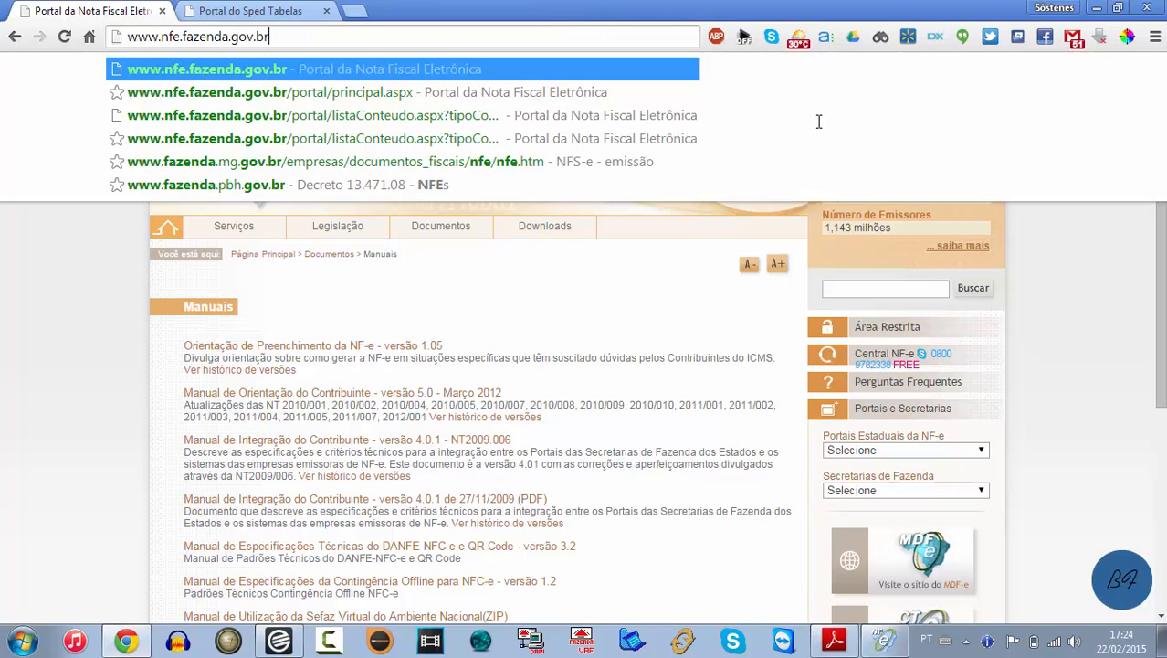
key("Return")
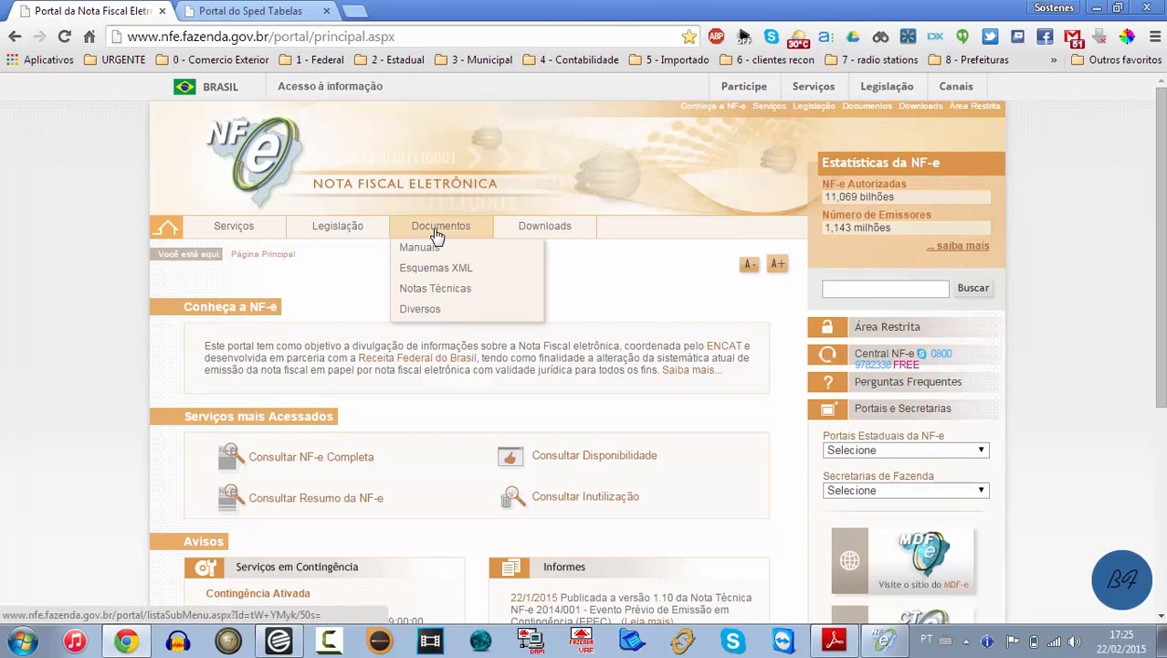
left_click(432, 249)
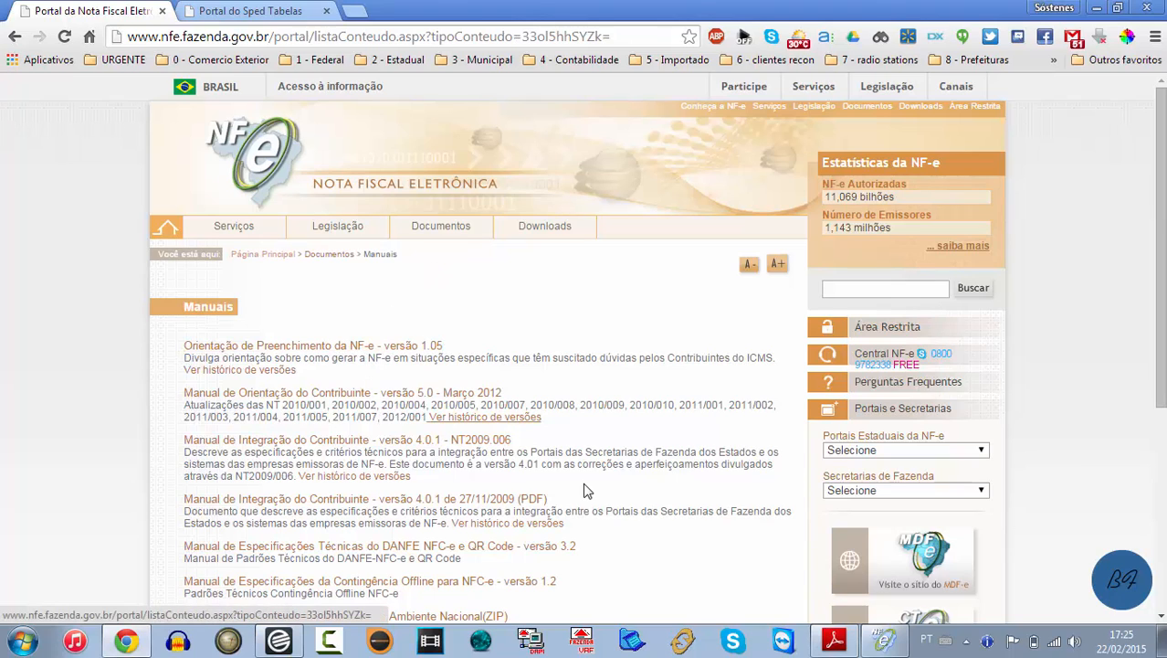
Step: Switch to the Orientação de Preenchimento da NF-e PDF in Adobe Reader and go to page 32
left_click(831, 639)
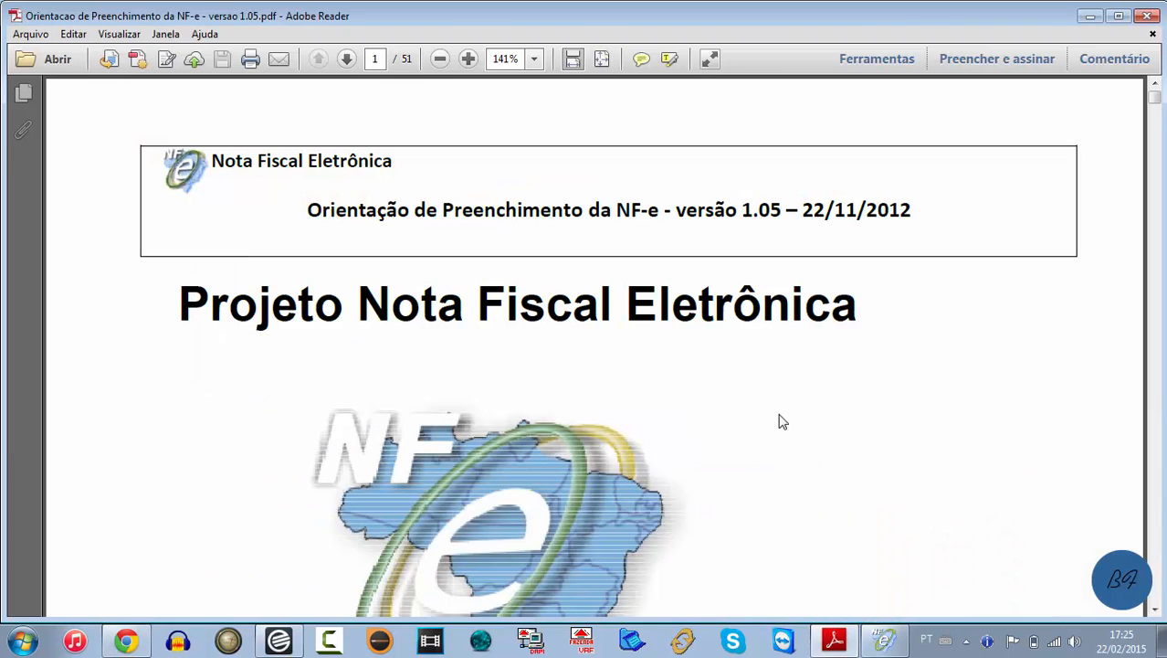
left_click(377, 58)
type("32")
key("Return")
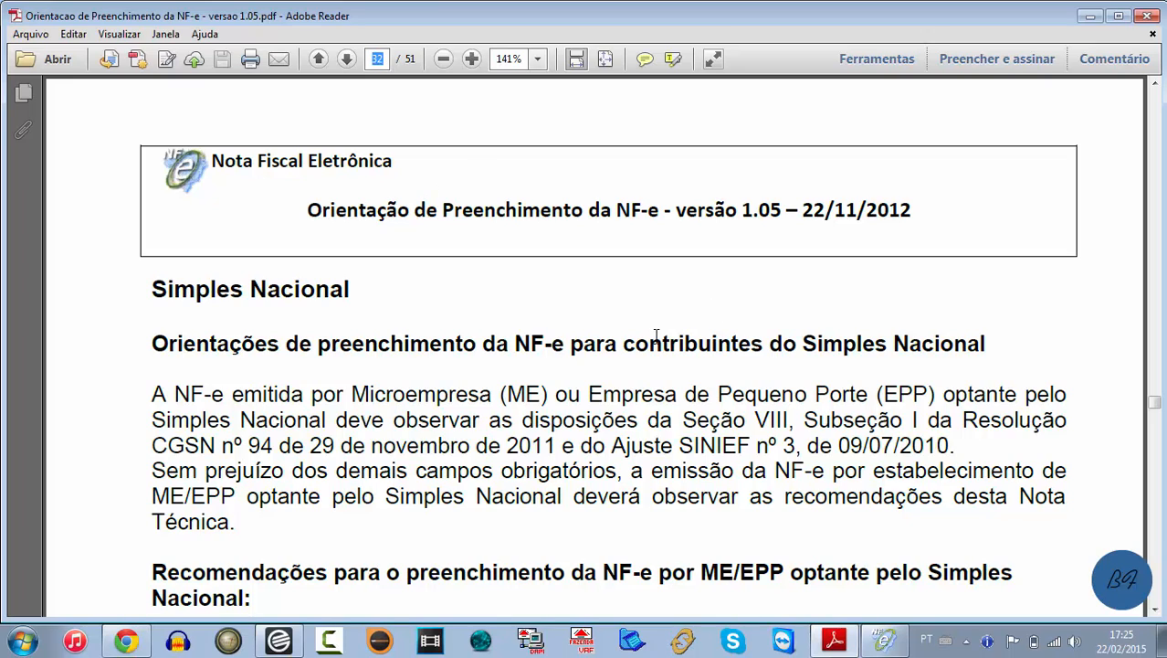
Step: Read the Simples Nacional filling recommendations, from the introduction through the PIS and COFINS tax groups
left_click(1102, 290)
scroll(1102, 290, "down", 1)
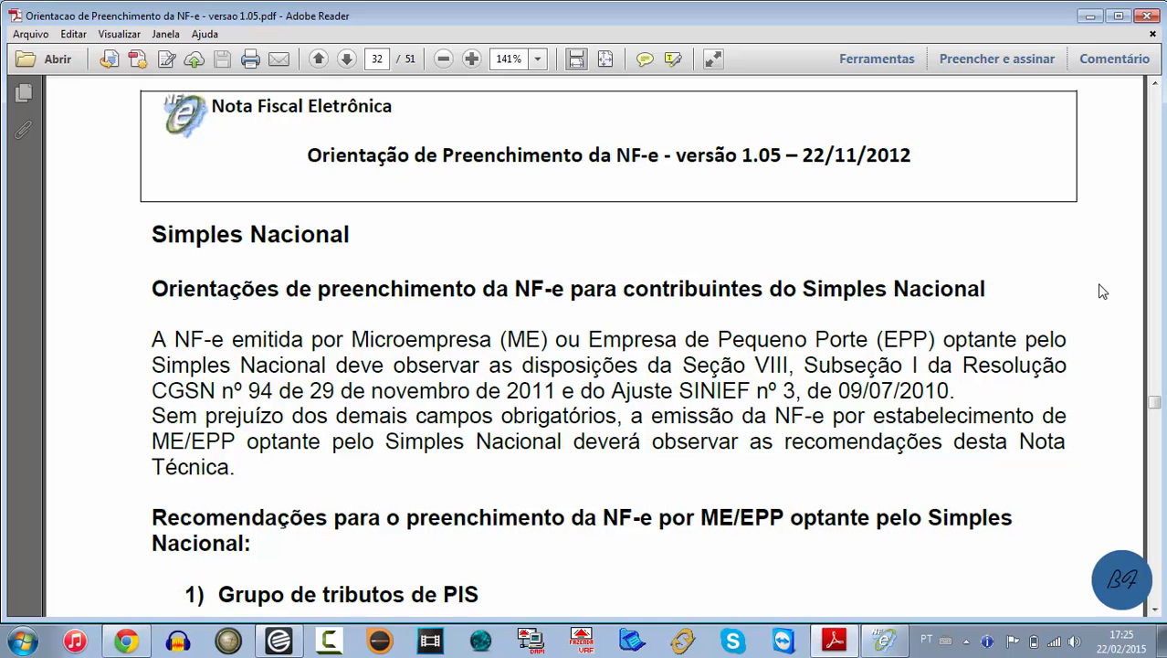
scroll(1102, 290, "down", 1)
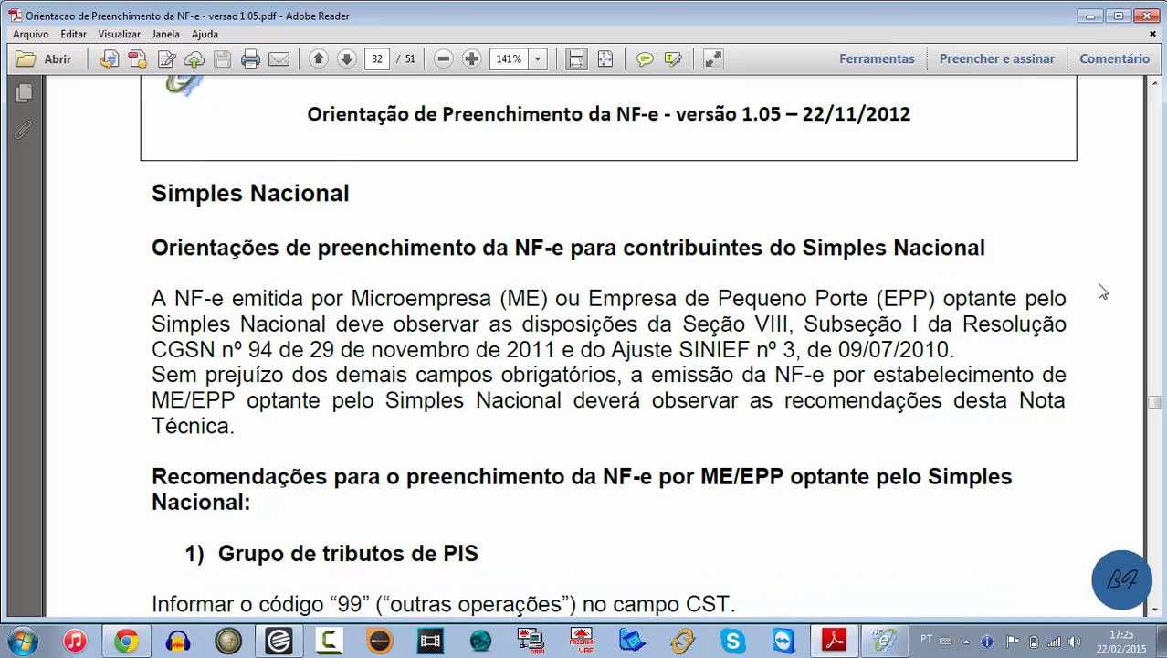
scroll(1102, 291, "down", 1)
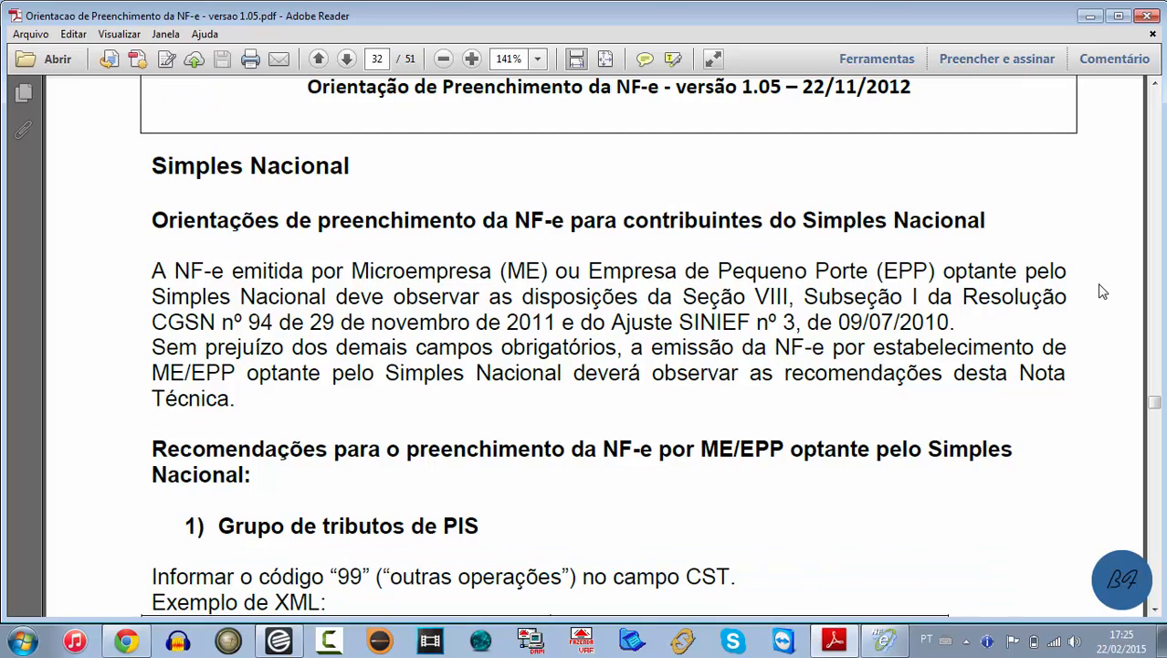
scroll(1102, 290, "down", 1)
scroll(1103, 291, "down", 2)
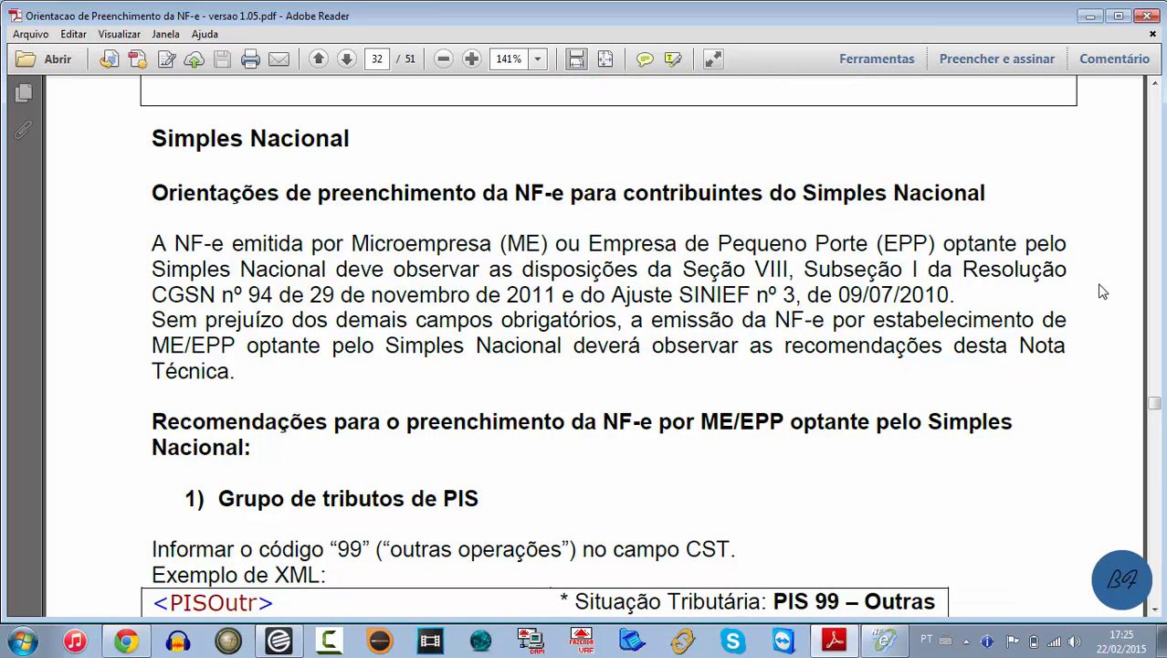
scroll(1102, 291, "down", 4)
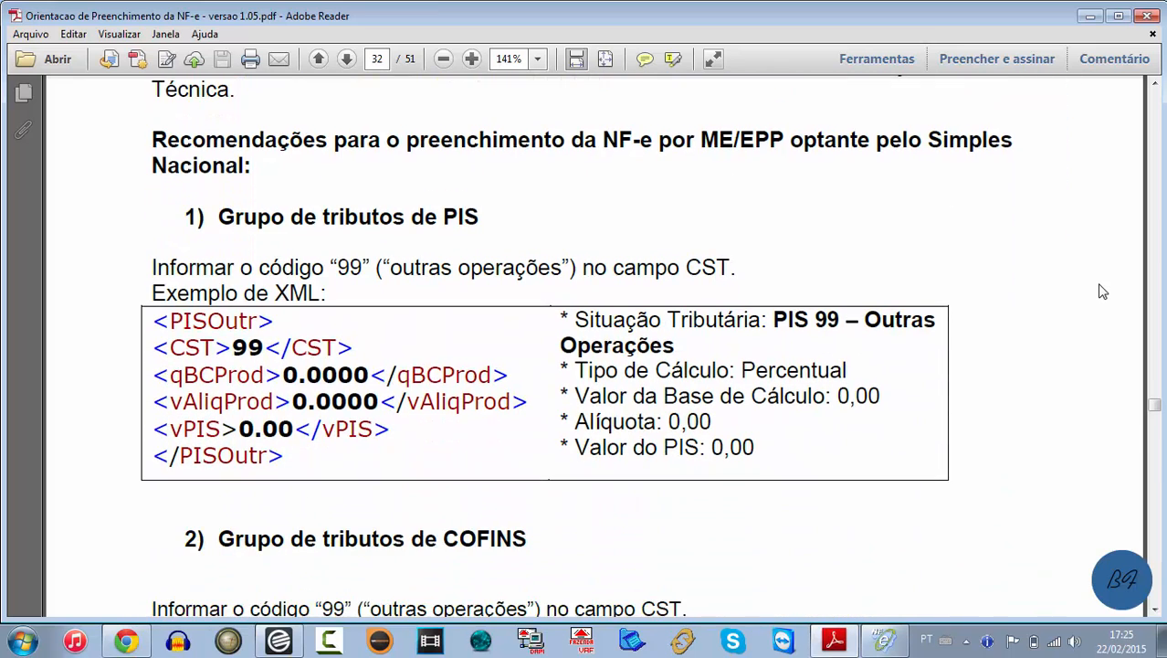
scroll(1103, 290, "down", 2)
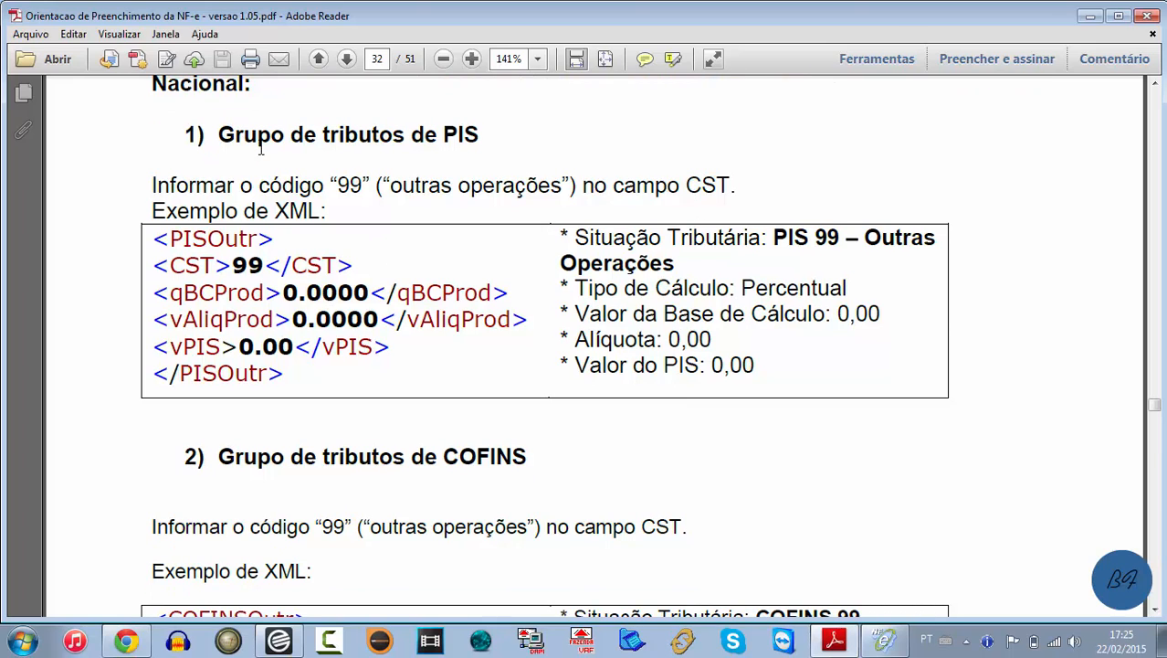
Step: Return to the NF-e emitter and review the item's Situação tributária codes for Simples Nacional
left_click(875, 645)
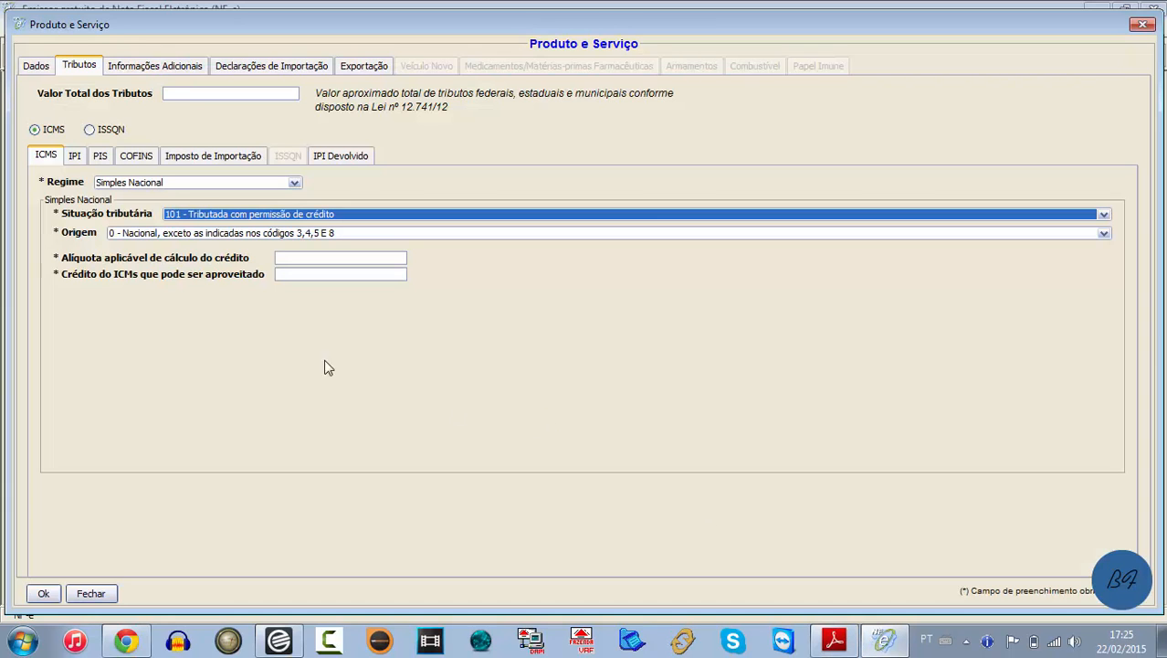
left_click(201, 213)
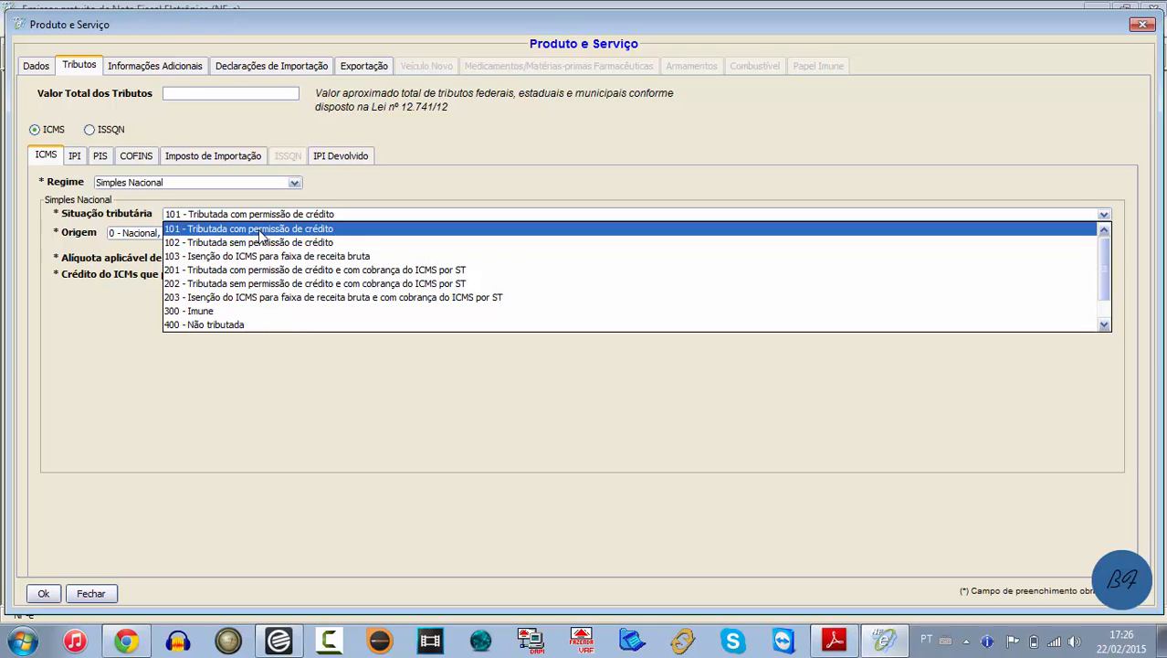
Step: Search for "lcp 123" in a new Chrome tab and open the law's page on the planalto.gov.br site
left_click(126, 642)
left_click(357, 11)
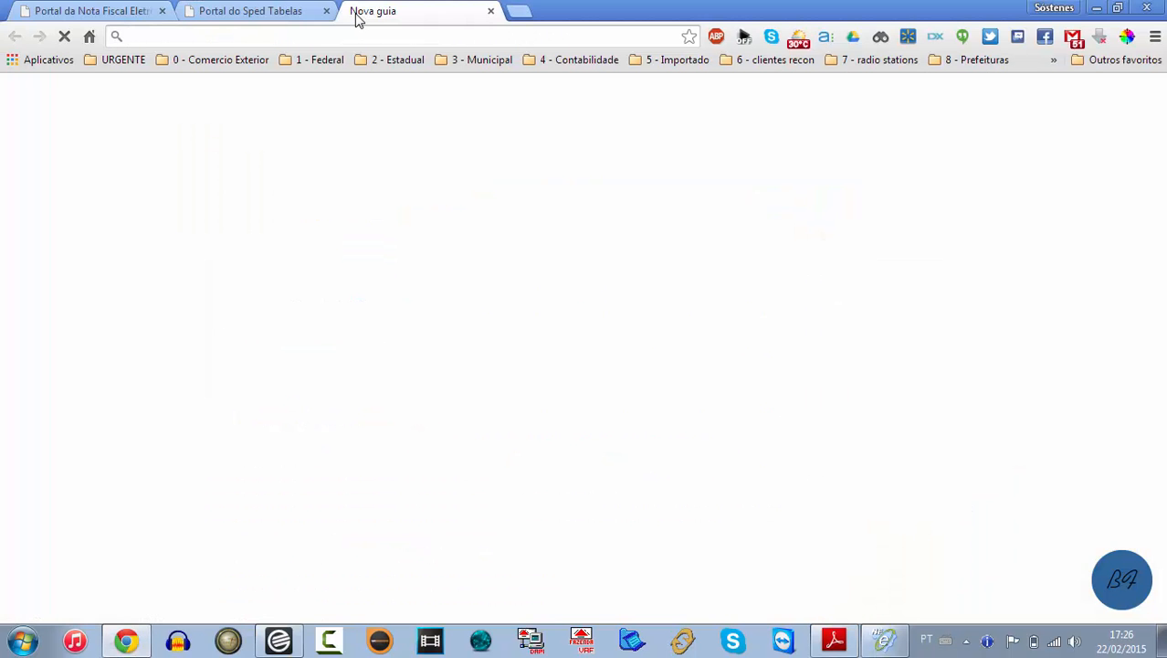
type("lcp 123")
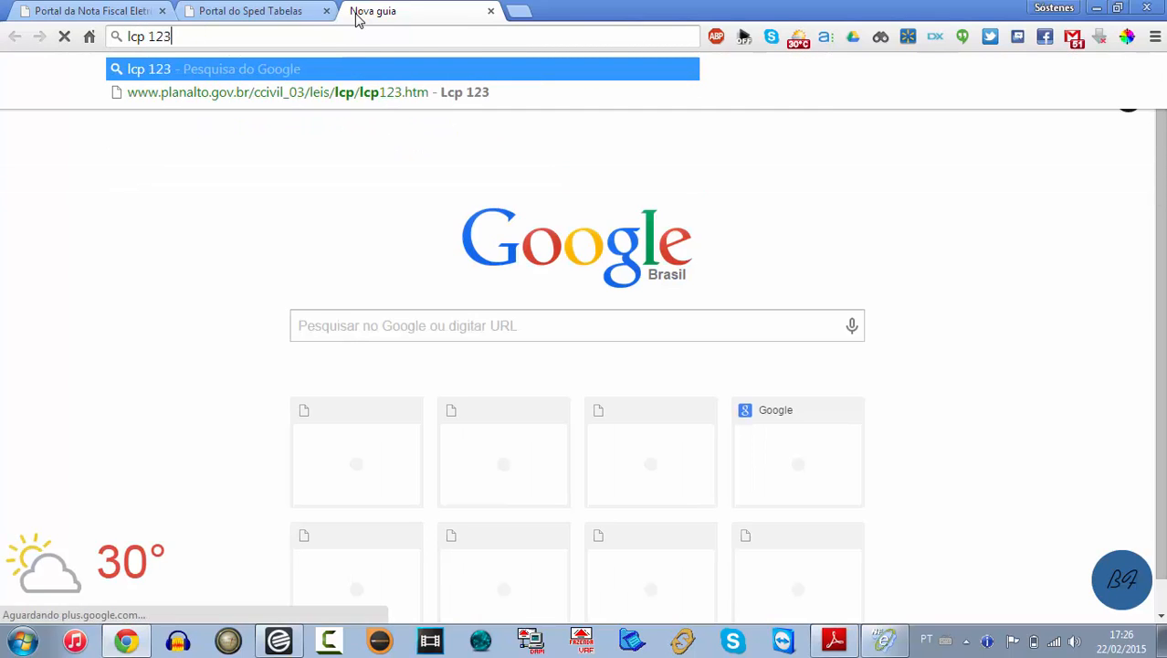
key("Return")
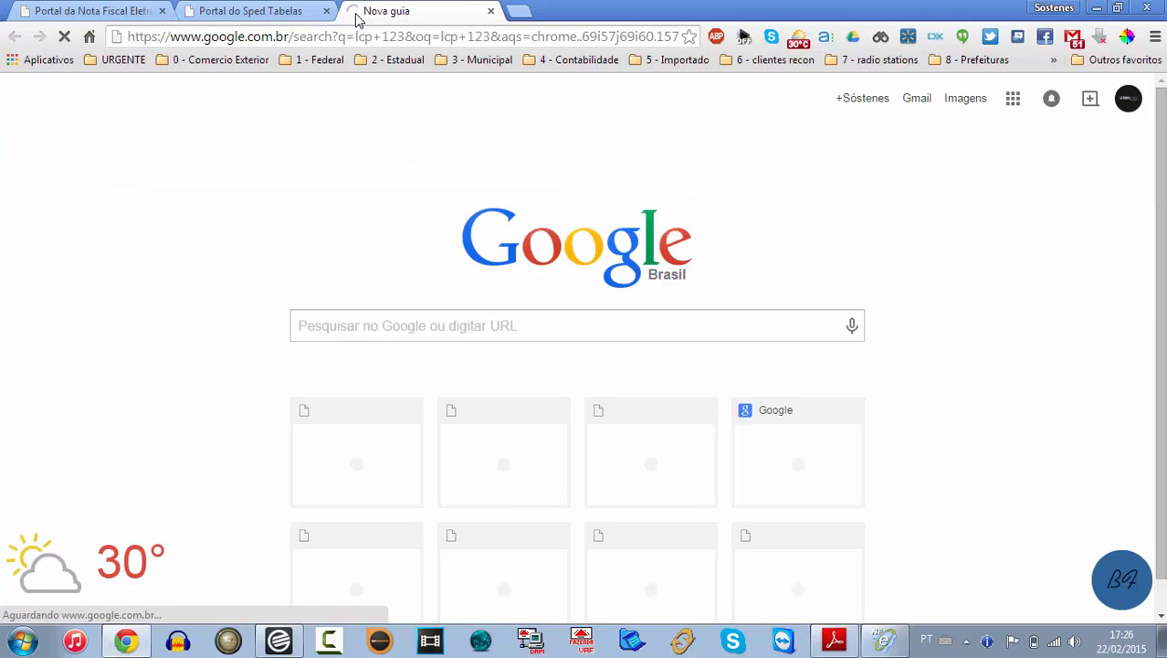
left_click(255, 231)
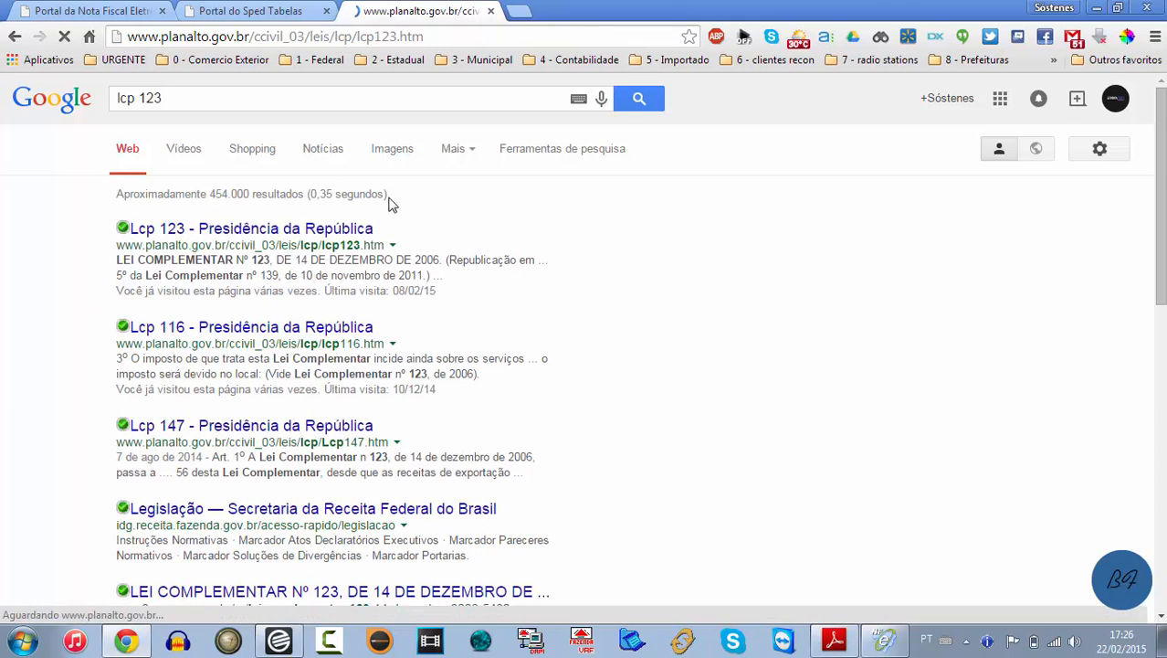
Step: Find the Anexo I (Comércio) table in the law and highlight the ICMS rate for revenue up to 180.000,00
key("End")
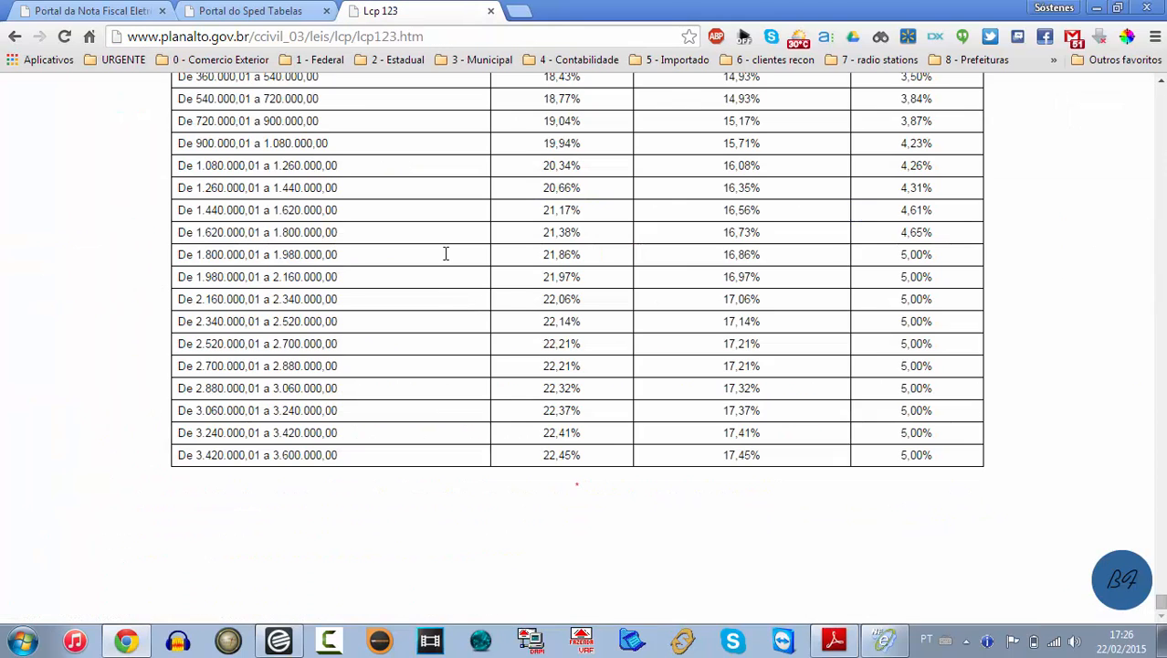
scroll(445, 253, "up", 20)
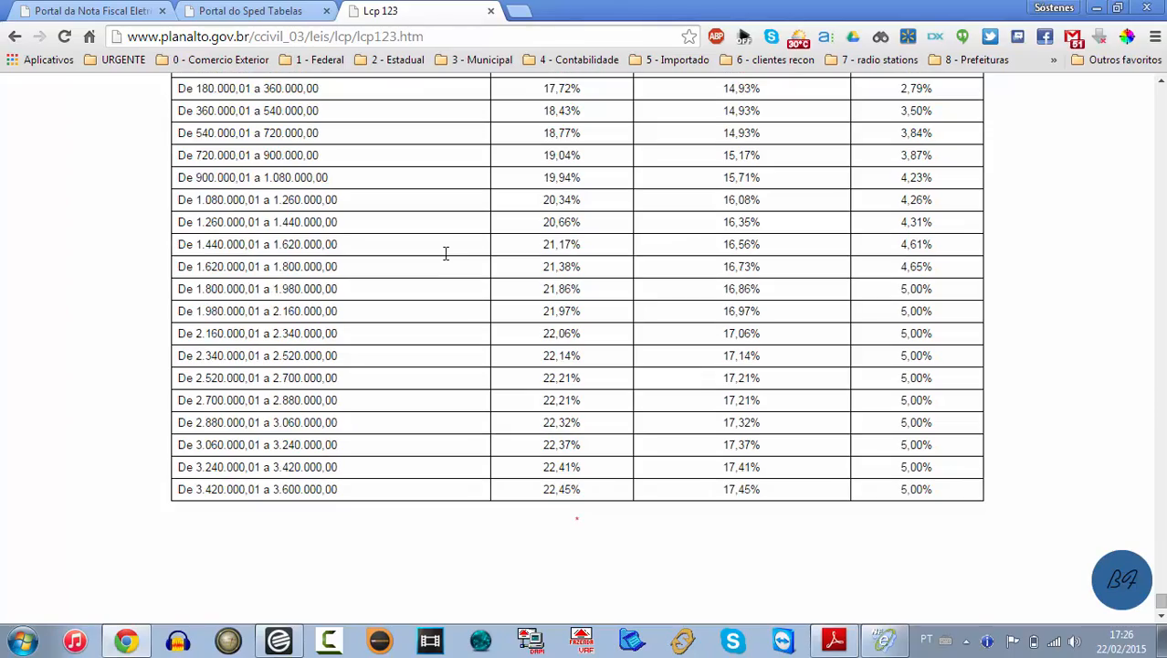
scroll(446, 253, "up", 20)
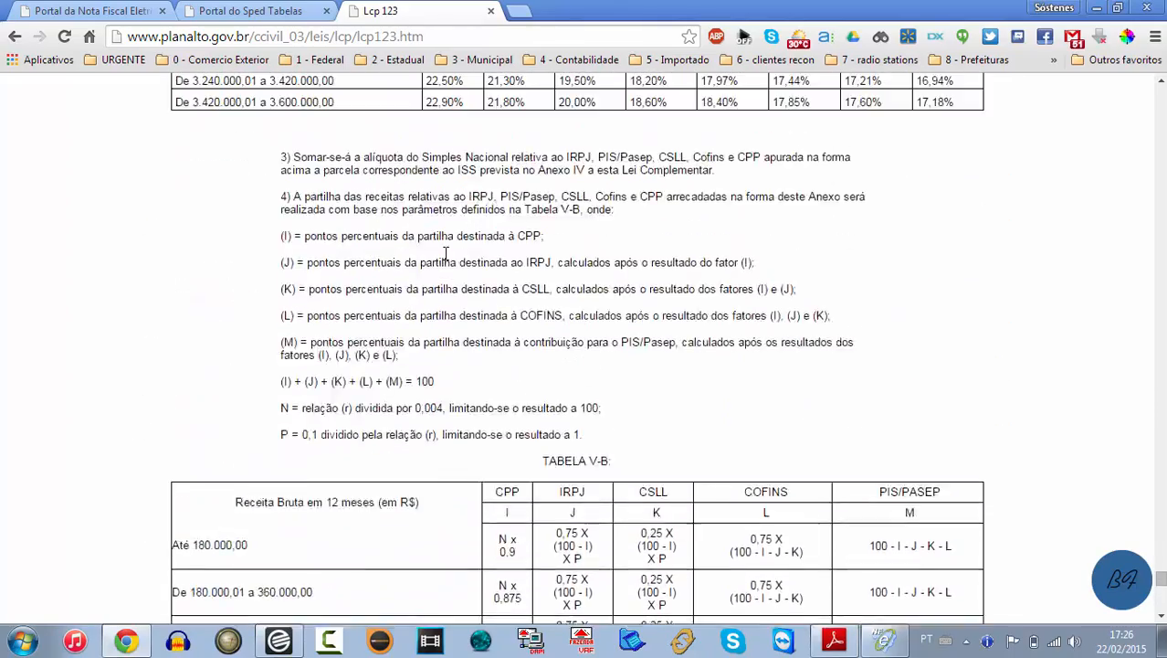
scroll(446, 253, "up", 10)
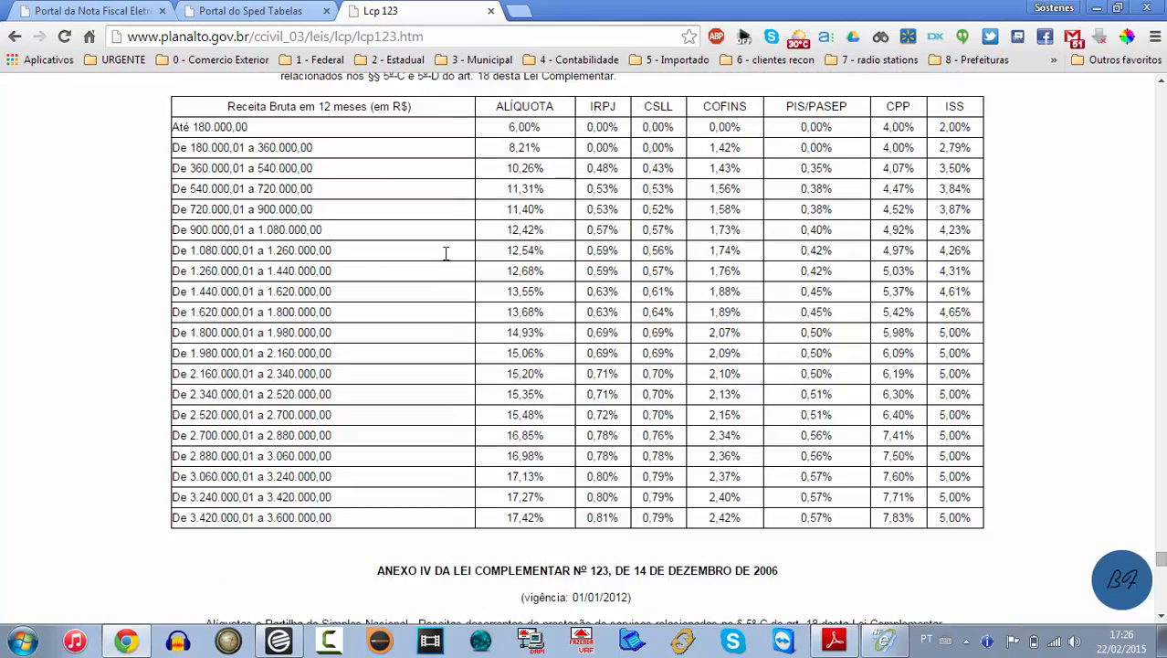
scroll(446, 253, "up", 6)
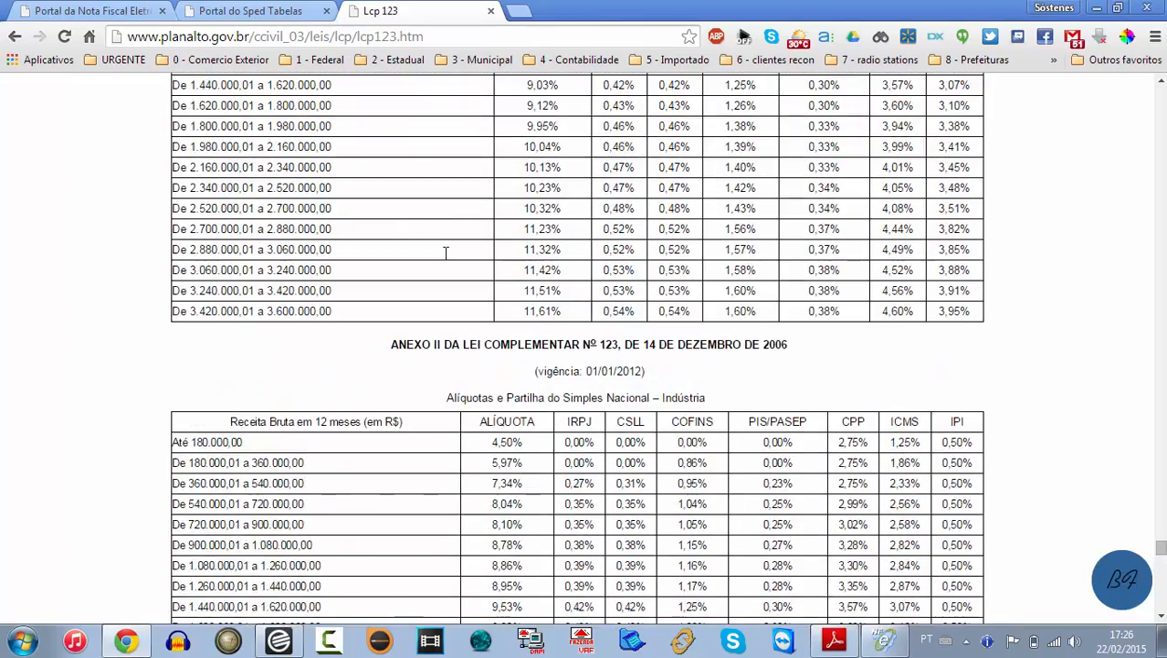
scroll(446, 253, "down", 1)
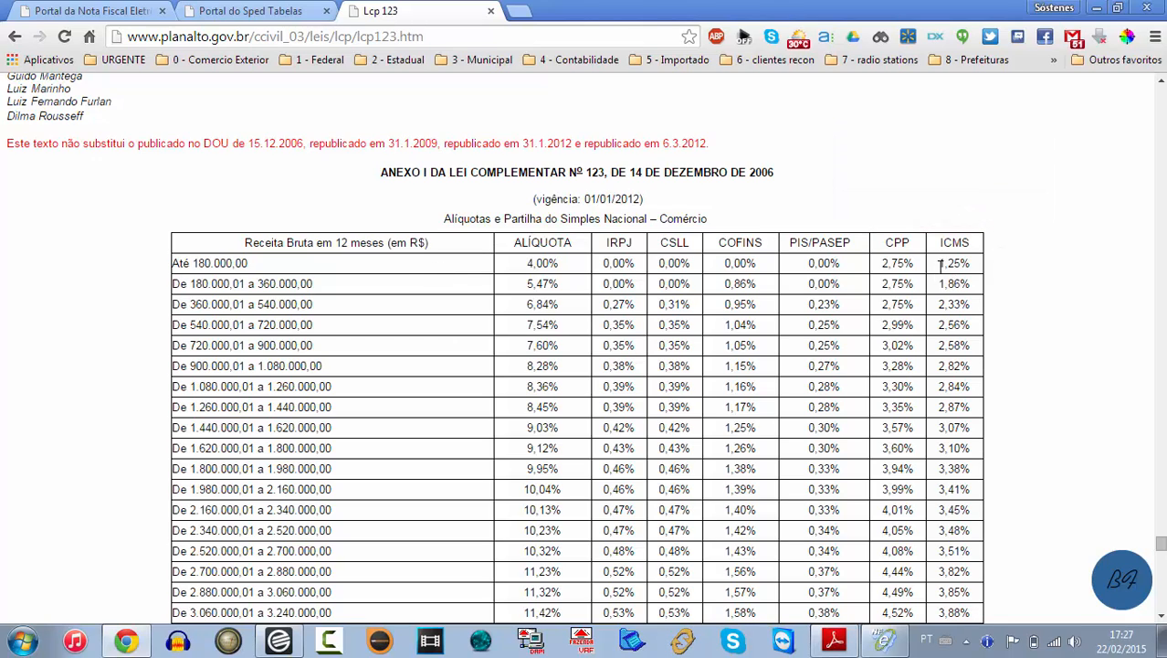
left_click_drag(938, 264, 974, 264)
left_click(1046, 277)
Step: Highlight the ISS rate for revenue up to 180.000,00 in the Anexo III table and return to the Anexo I table
scroll(1046, 277, "down", 7)
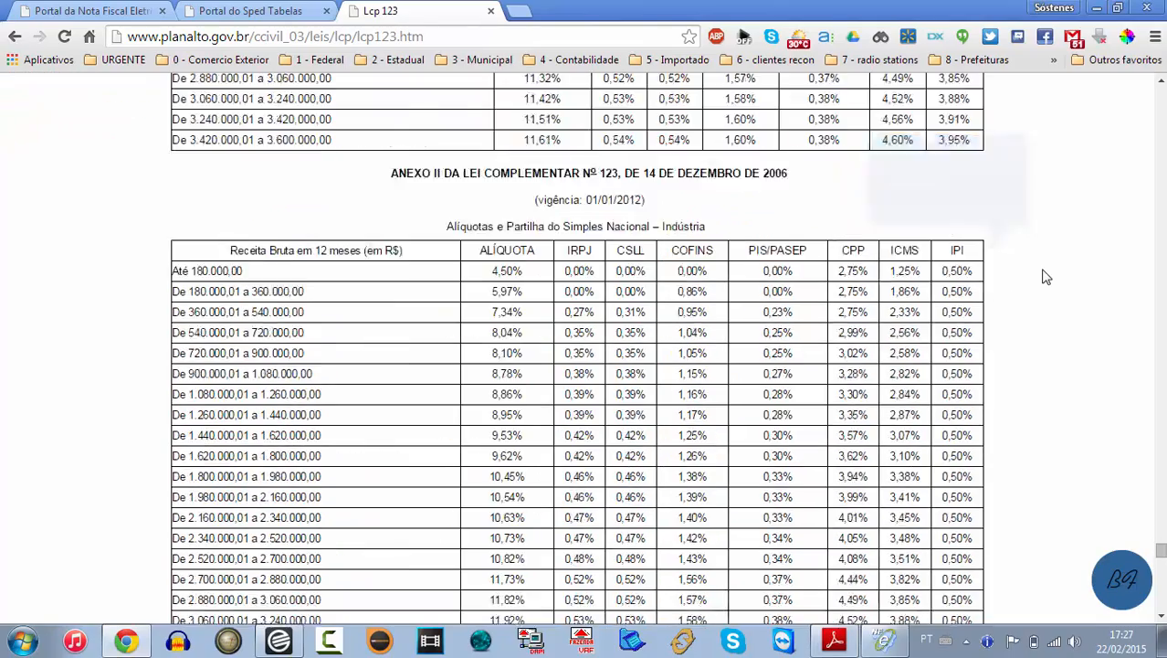
scroll(1046, 276, "down", 6)
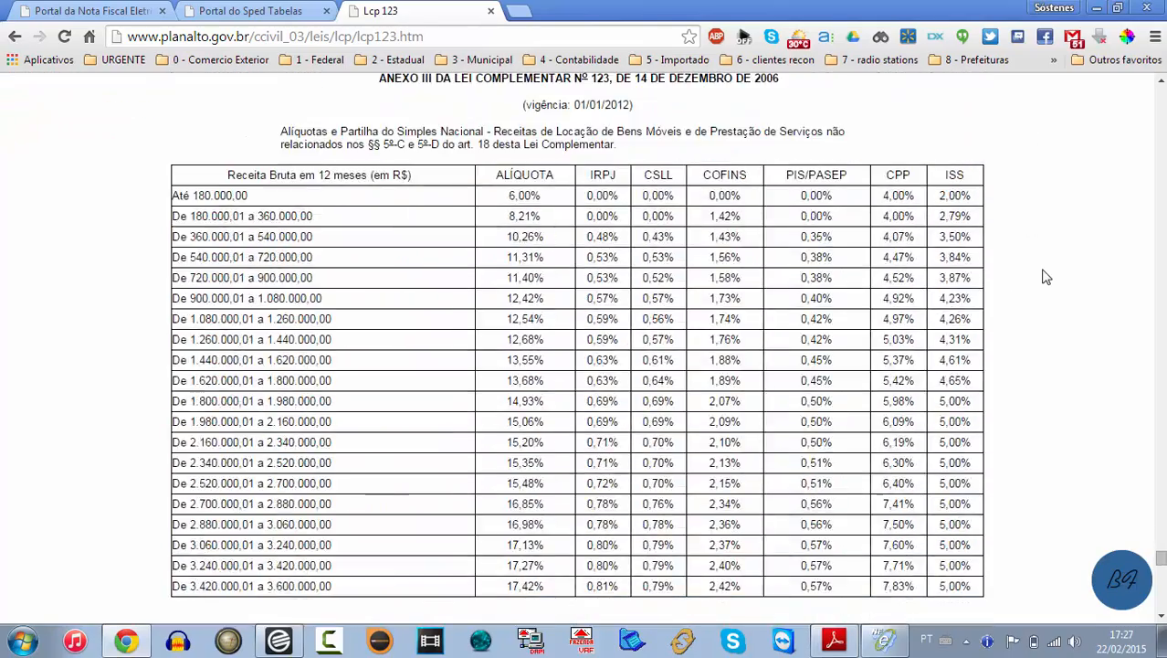
scroll(1046, 277, "up", 1)
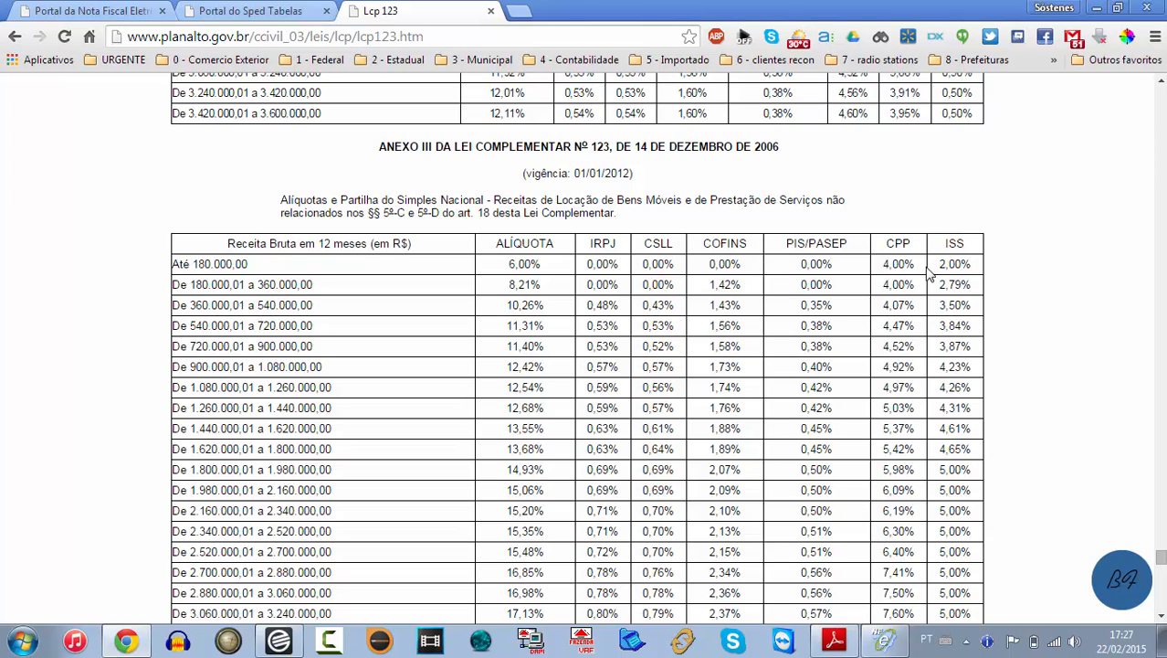
left_click_drag(935, 265, 978, 263)
left_click(941, 269)
left_click_drag(942, 268, 977, 266)
left_click(1033, 204)
scroll(1033, 202, "up", 1)
scroll(1033, 203, "up", 20)
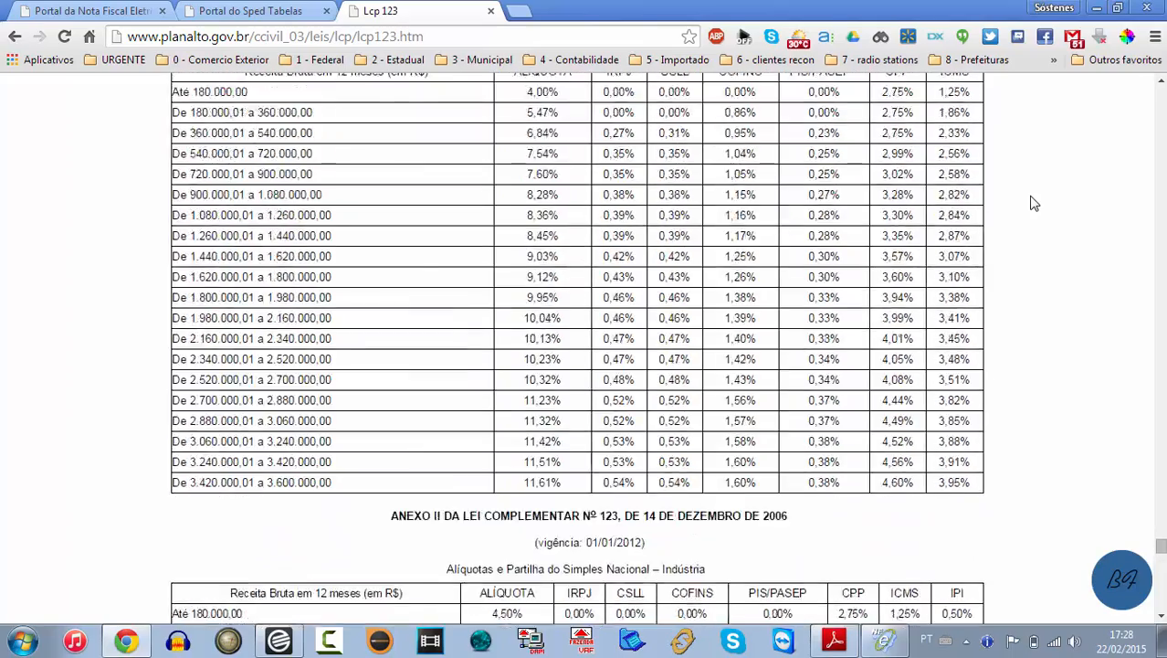
Step: Return to the NF-e emitter and start filling in the Alíquota aplicável de cálculo do crédito field
left_click(1096, 7)
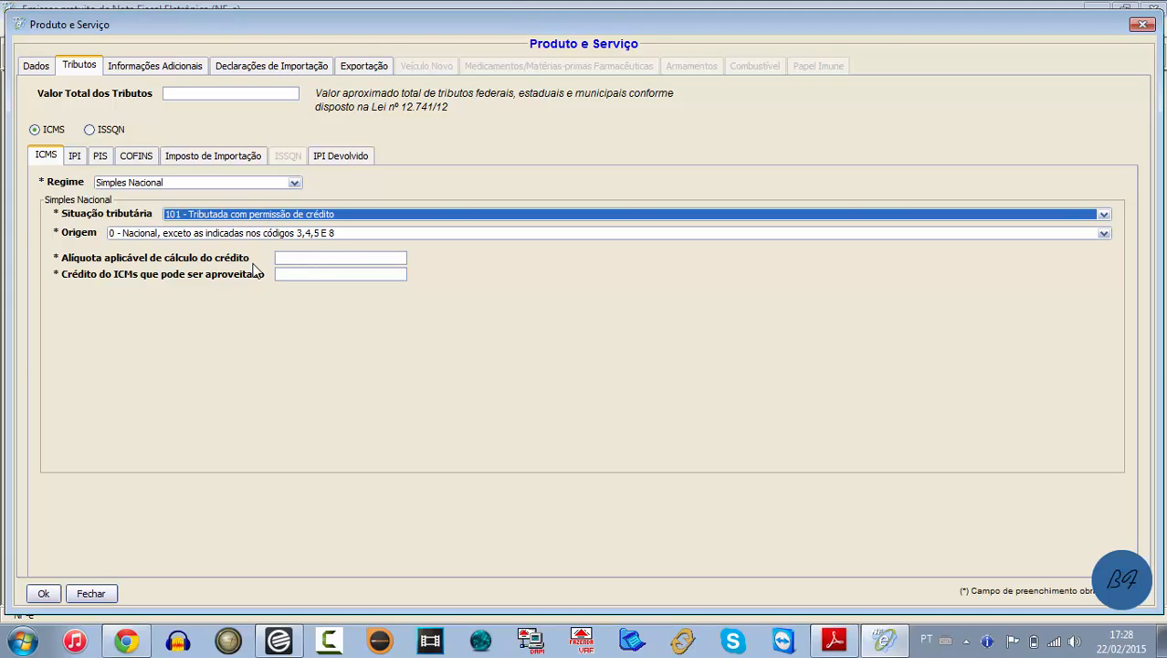
left_click(334, 257)
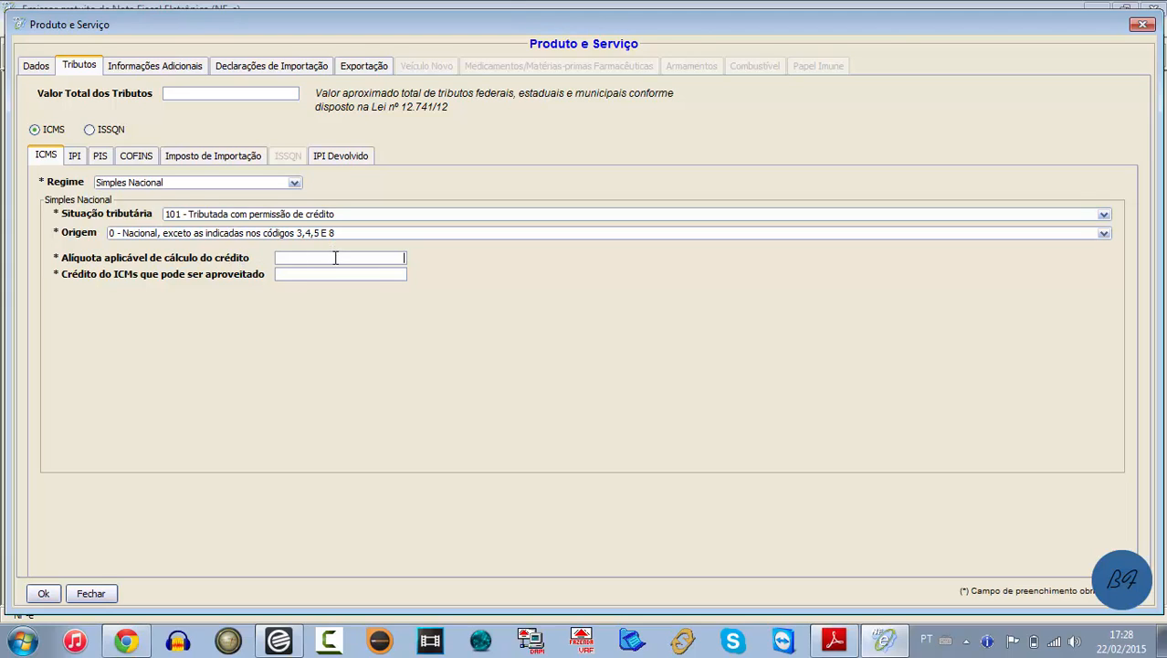
left_click(385, 259)
Step: Switch to Chrome and look up the ICMS rates in the Anexo I (Comércio) table of LCP 123
left_click(135, 638)
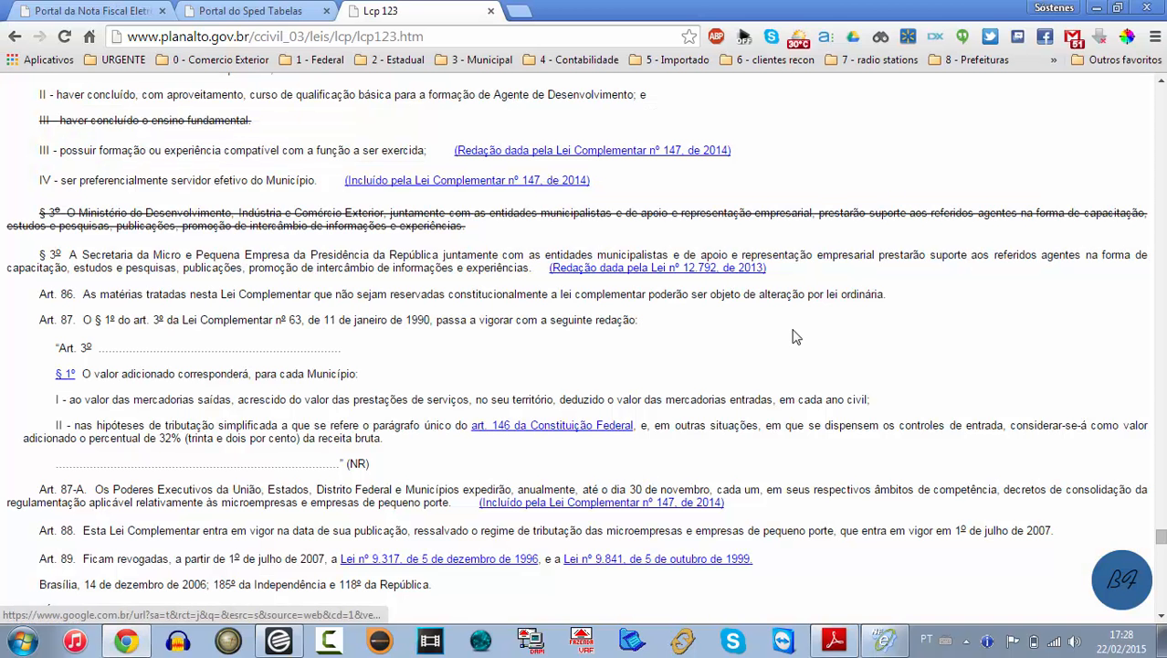
key("End")
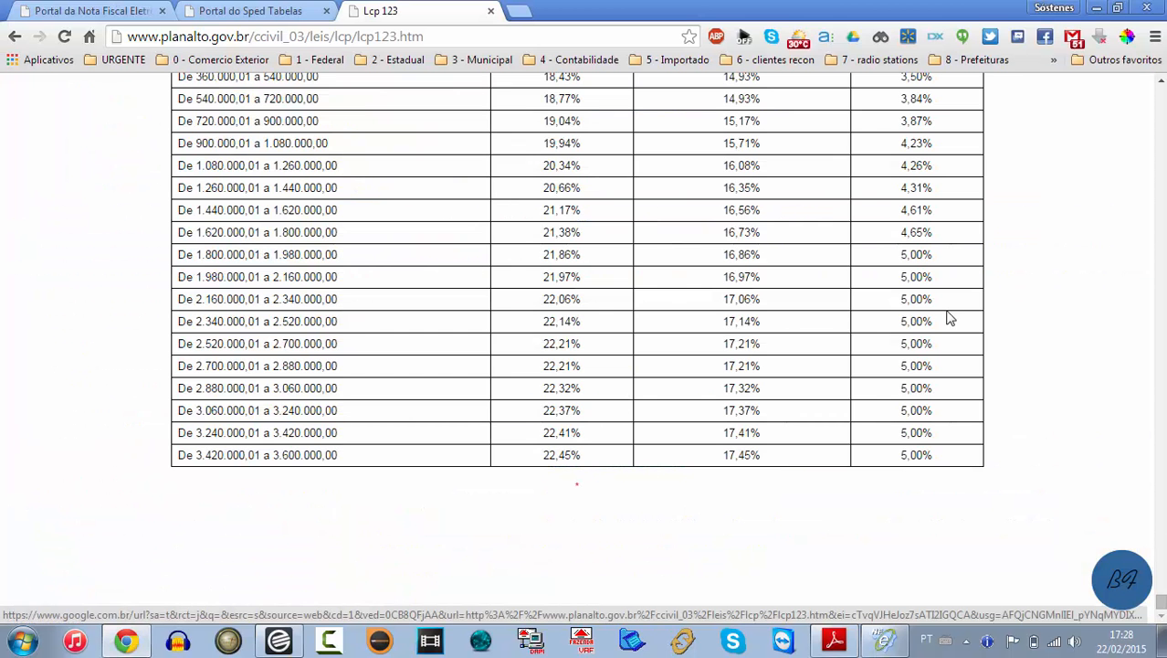
scroll(1055, 208, "up", 15)
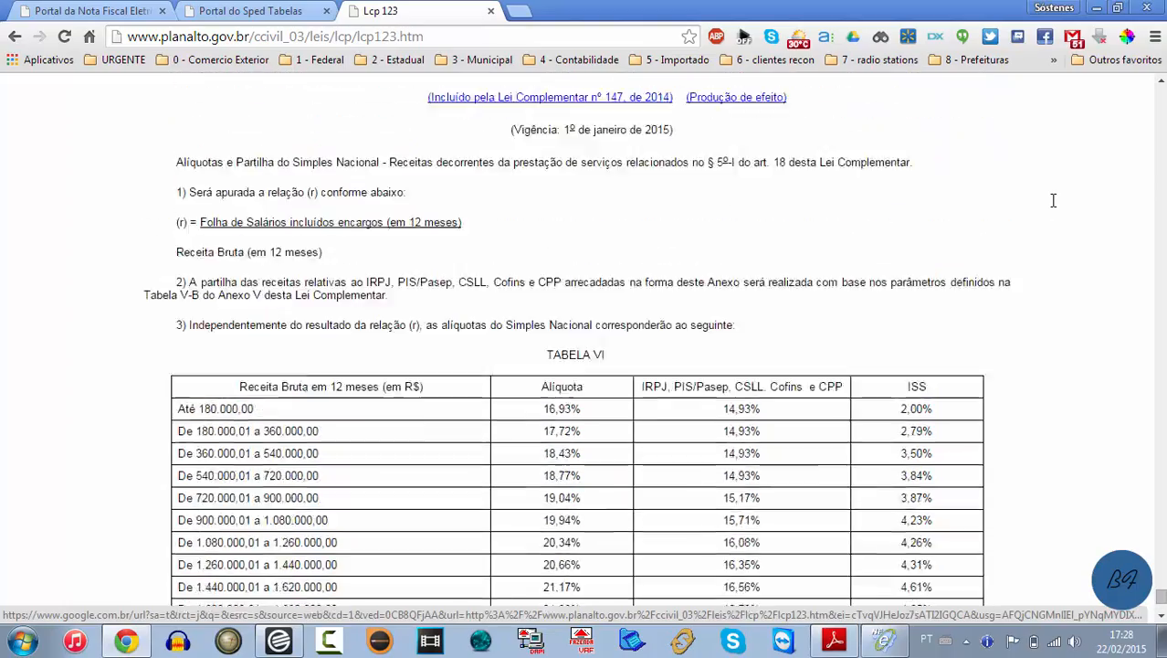
scroll(1053, 200, "up", 20)
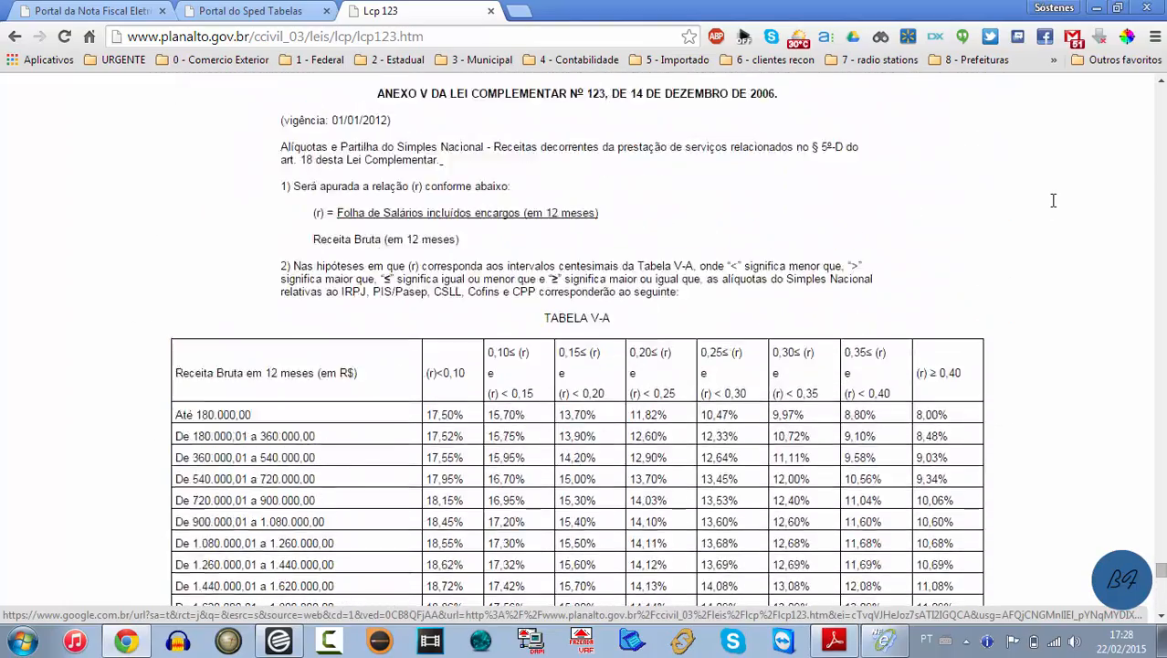
scroll(1053, 200, "up", 20)
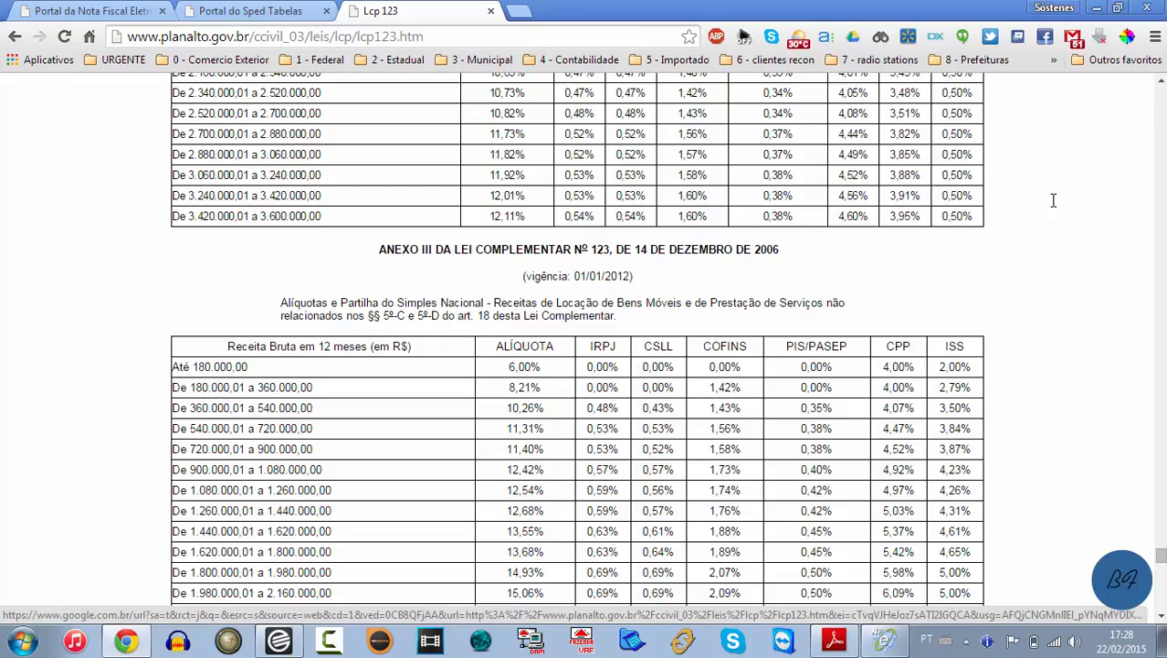
scroll(1053, 200, "up", 5)
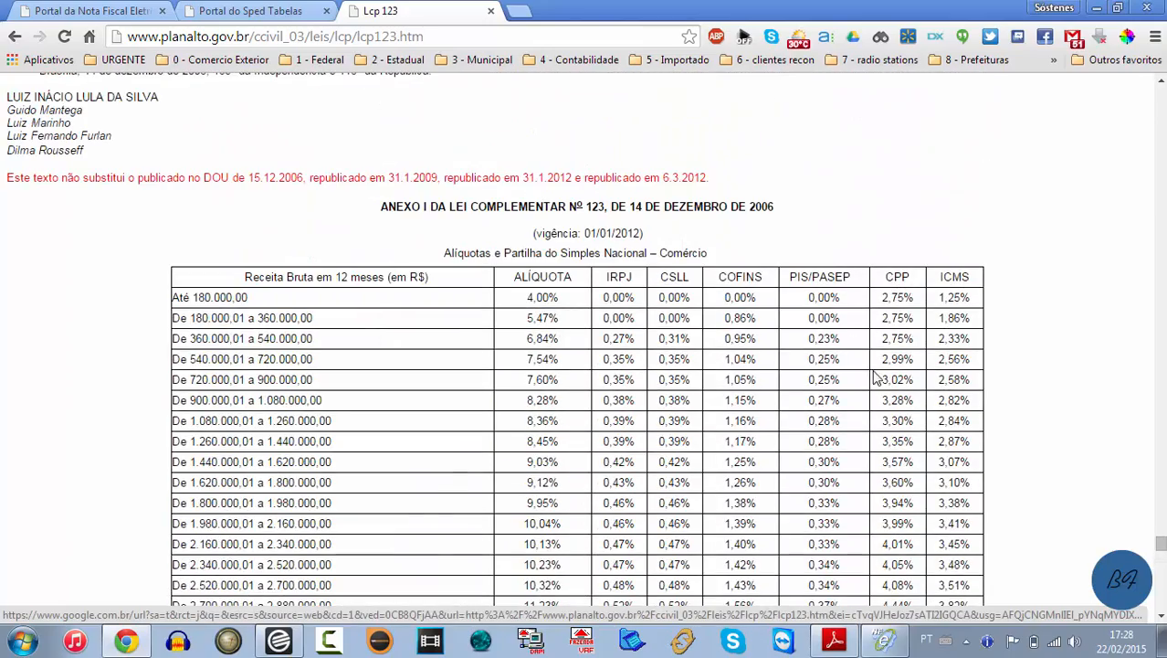
Step: Set the item's Alíquota aplicável de cálculo do crédito to 1,25 in the NF-e emitter
left_click(1096, 7)
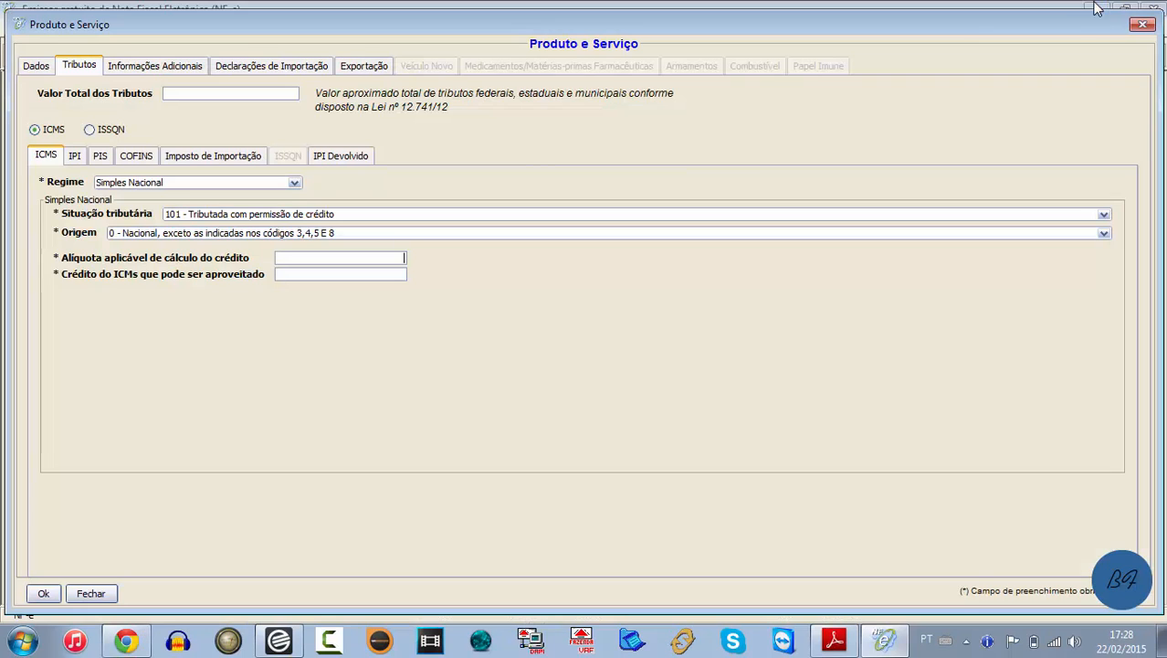
type("1,25")
key("Tab")
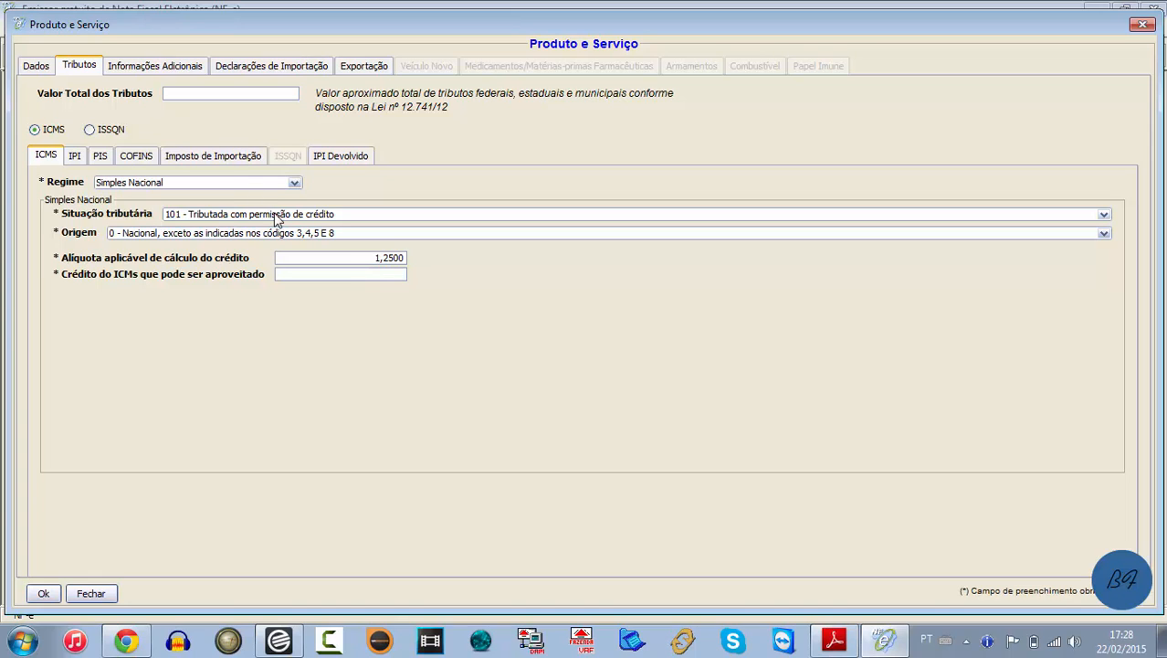
Step: Check the Valor Tot. Bruto field in the item's general data and return to its tax data
left_click(40, 67)
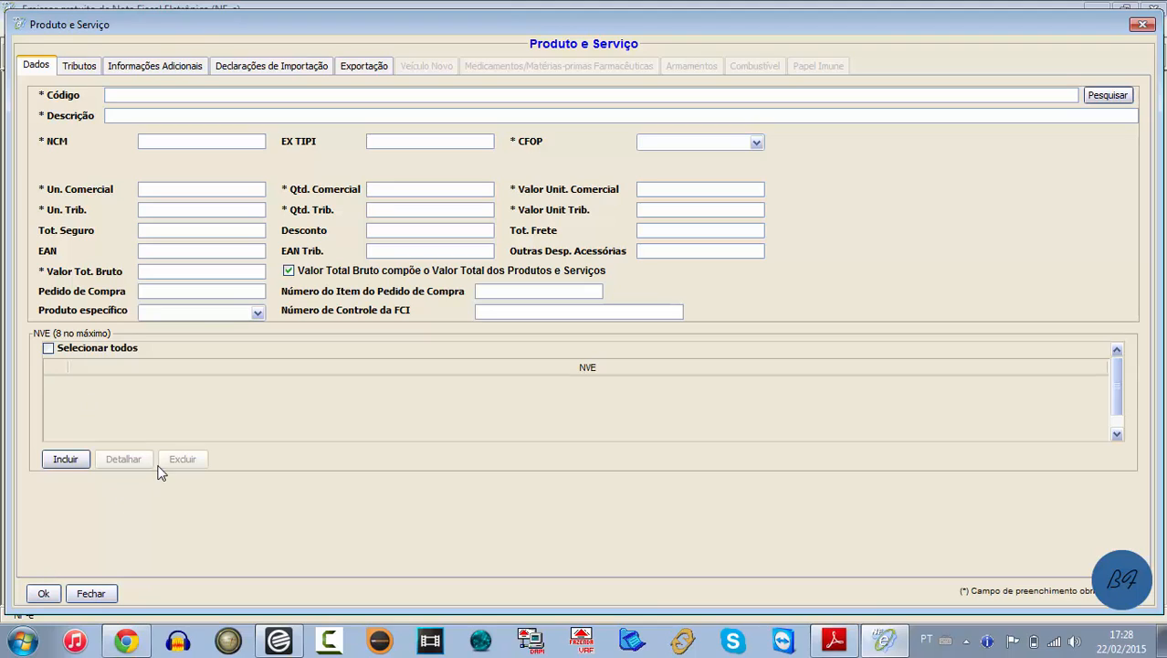
left_click(211, 274)
left_click(79, 67)
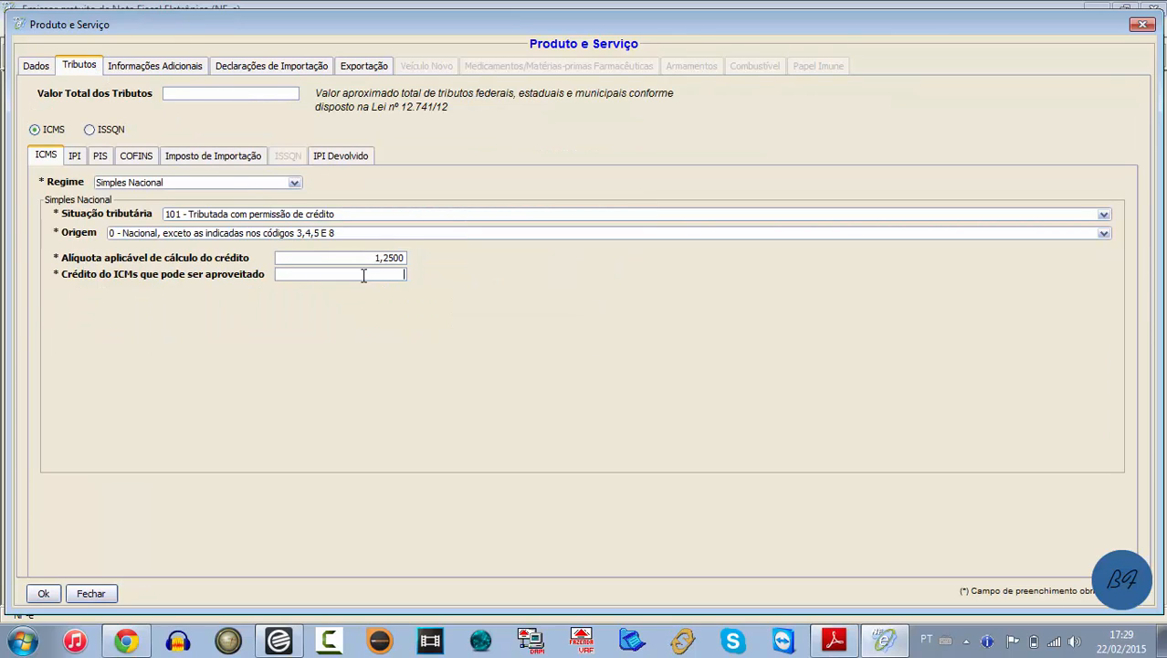
Step: Try ICMS Situação tributária 202 with ICMS por ST, and set it to 900 - Outros after reviewing the other codes
left_click(305, 216)
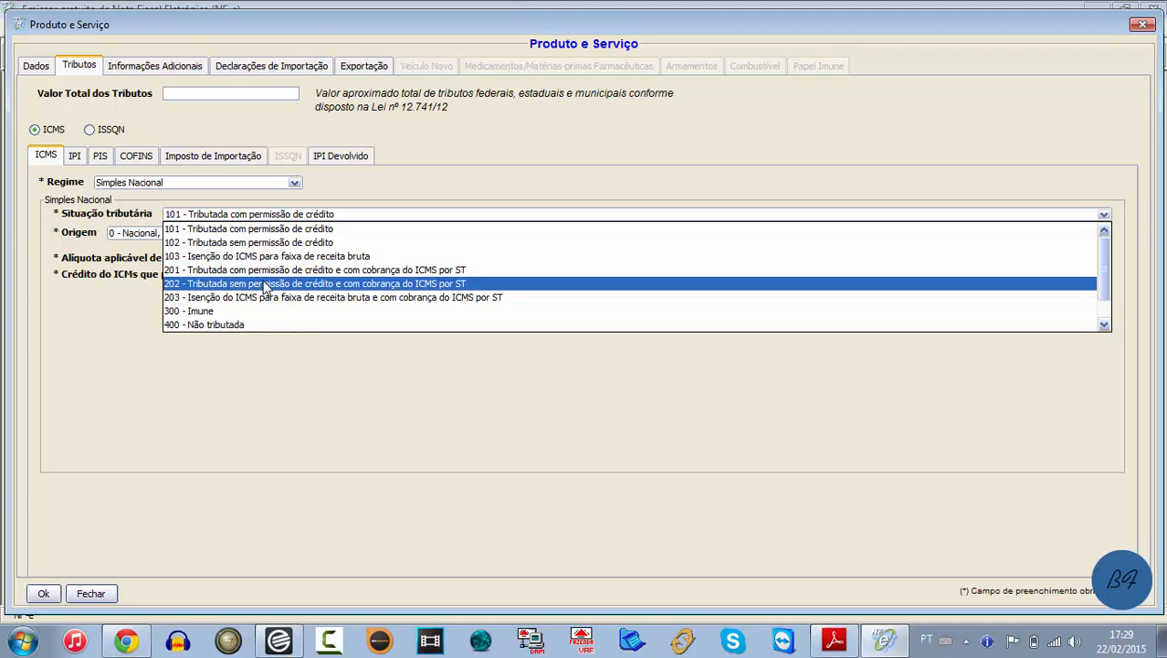
left_click(345, 284)
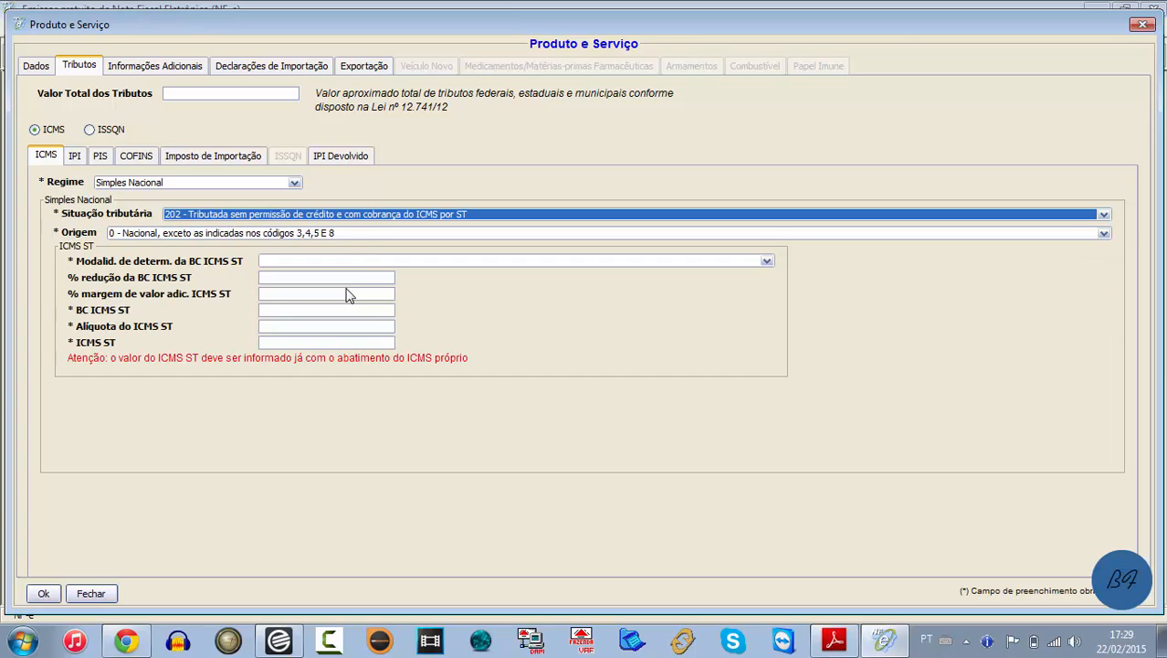
left_click(391, 216)
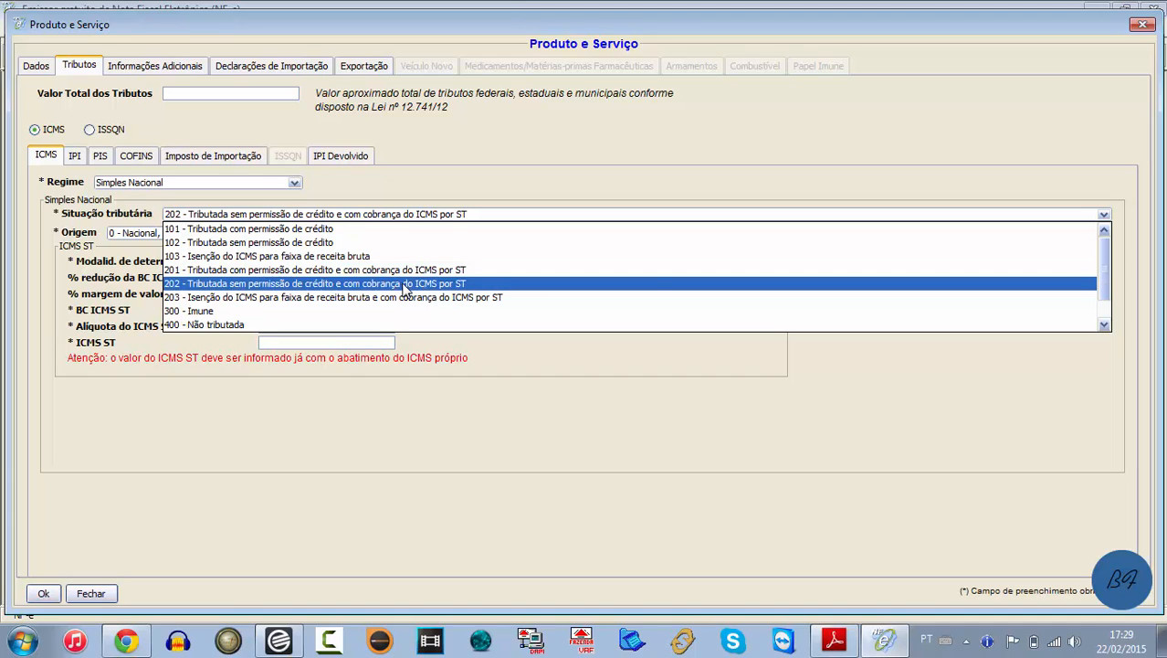
scroll(1107, 273, "down", 1)
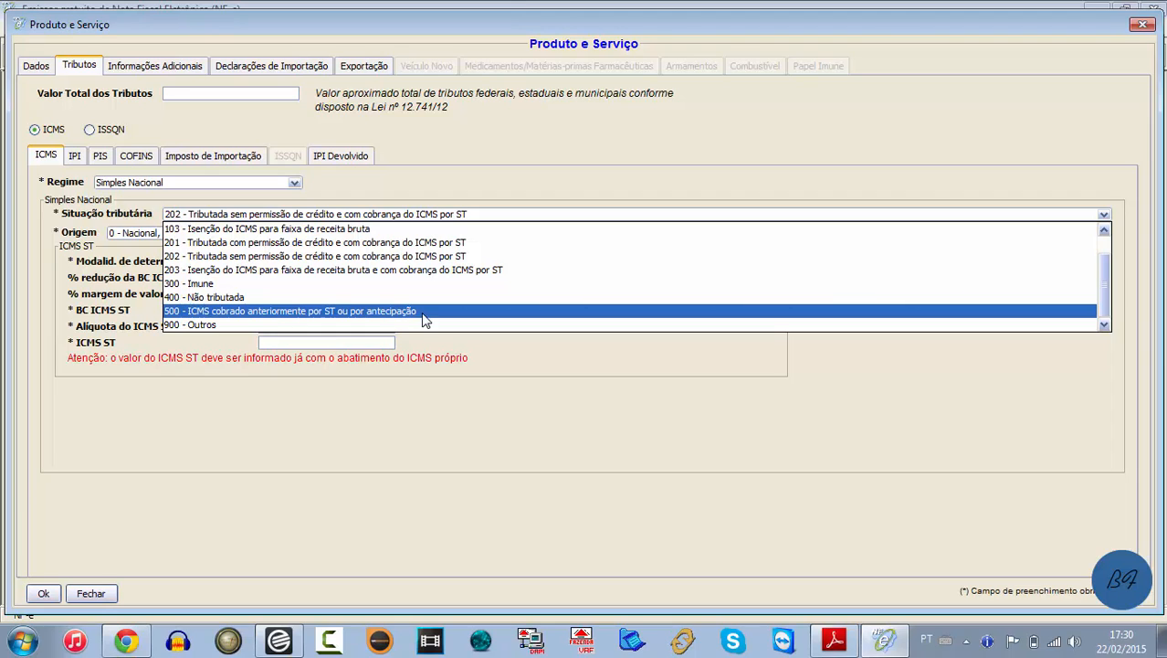
left_click(422, 325)
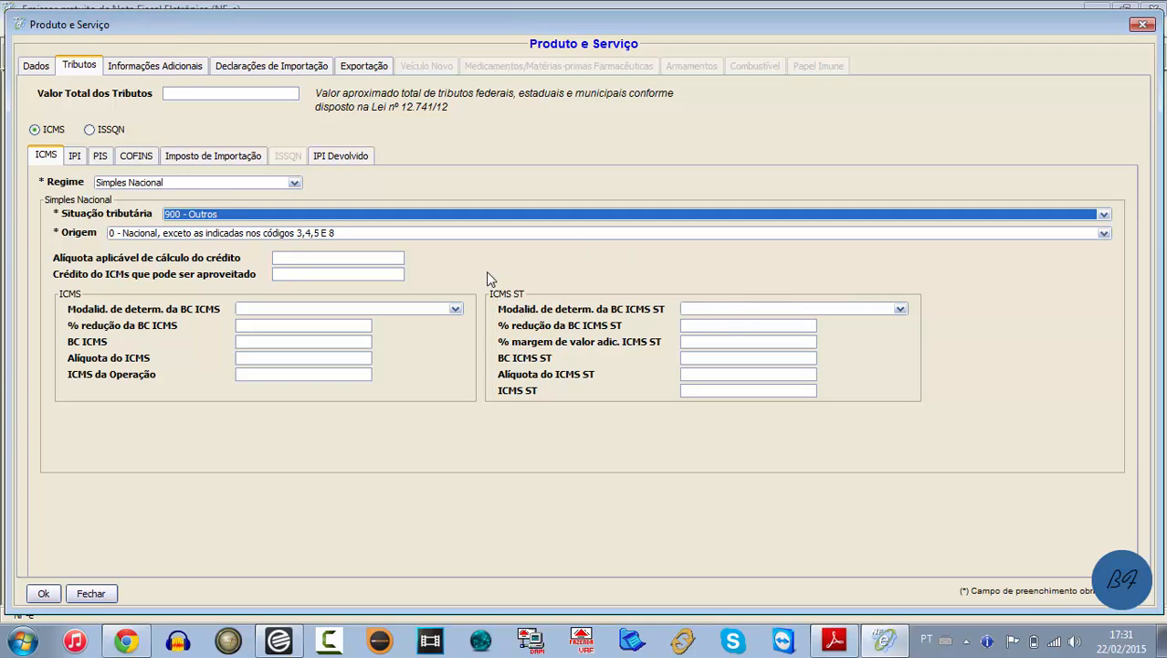
left_click(207, 217)
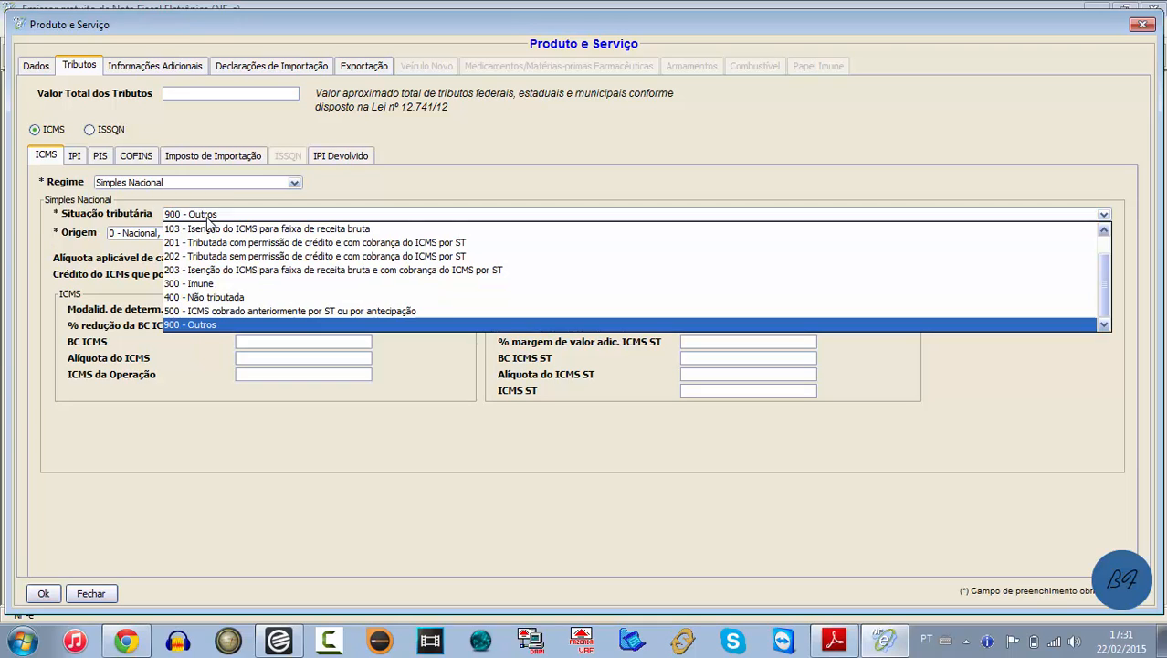
left_click(96, 225)
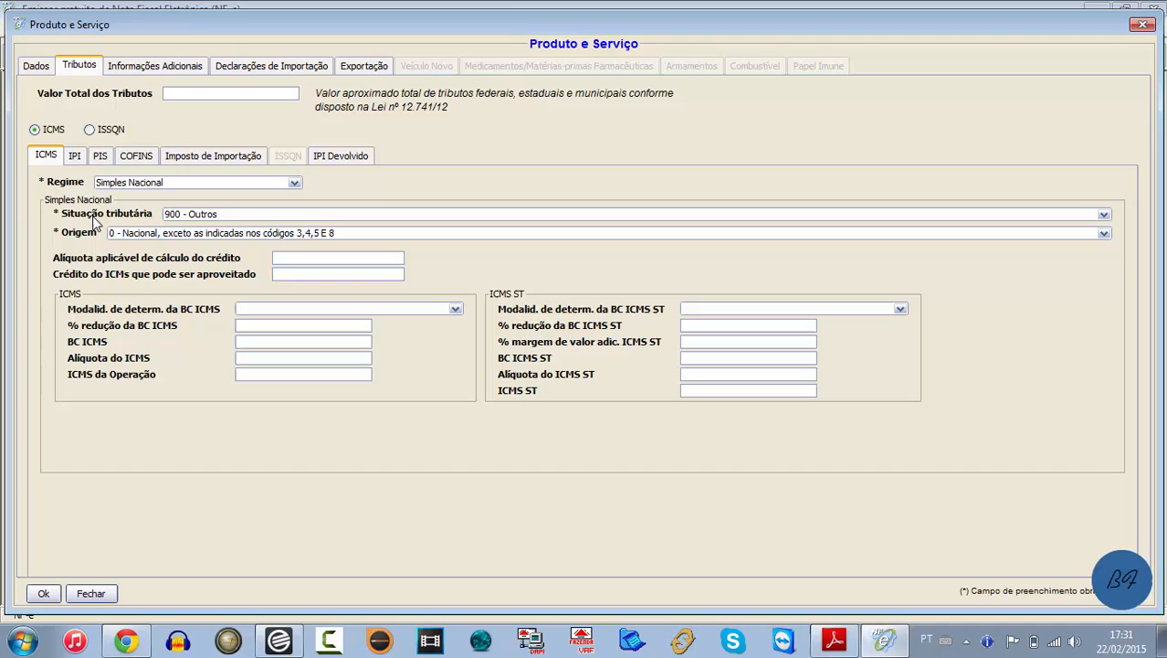
Step: Set the IPI Situação tributária to IPI 49 - Outras entradas and the Código de enquadramento to 999
left_click(77, 157)
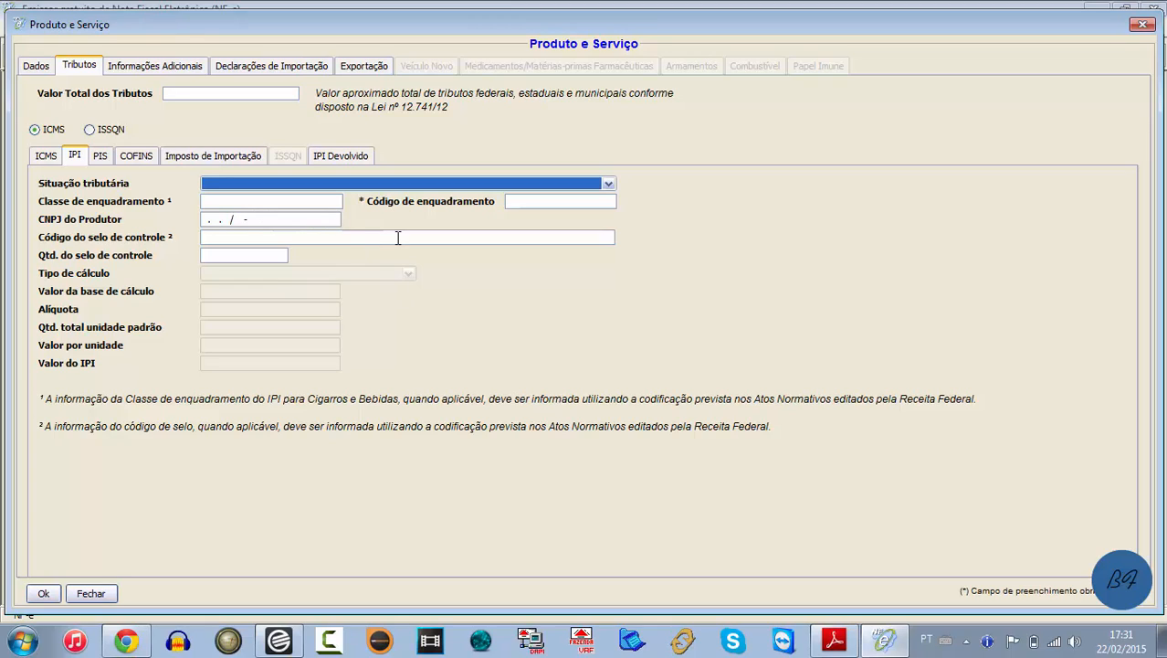
left_click(414, 187)
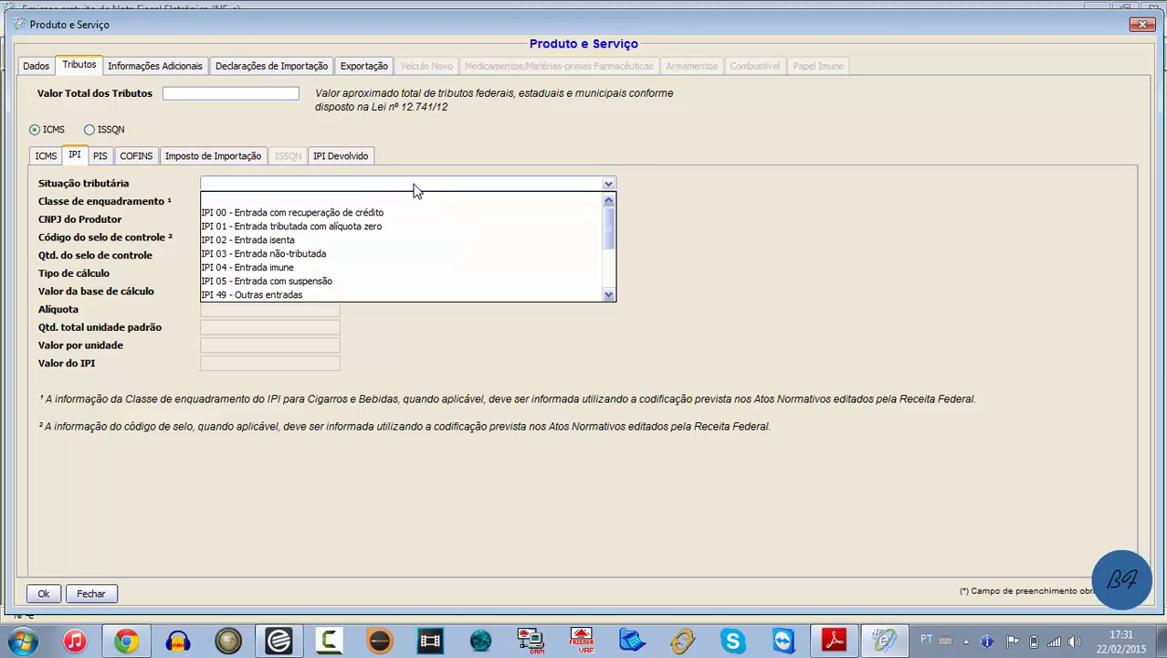
left_click(437, 296)
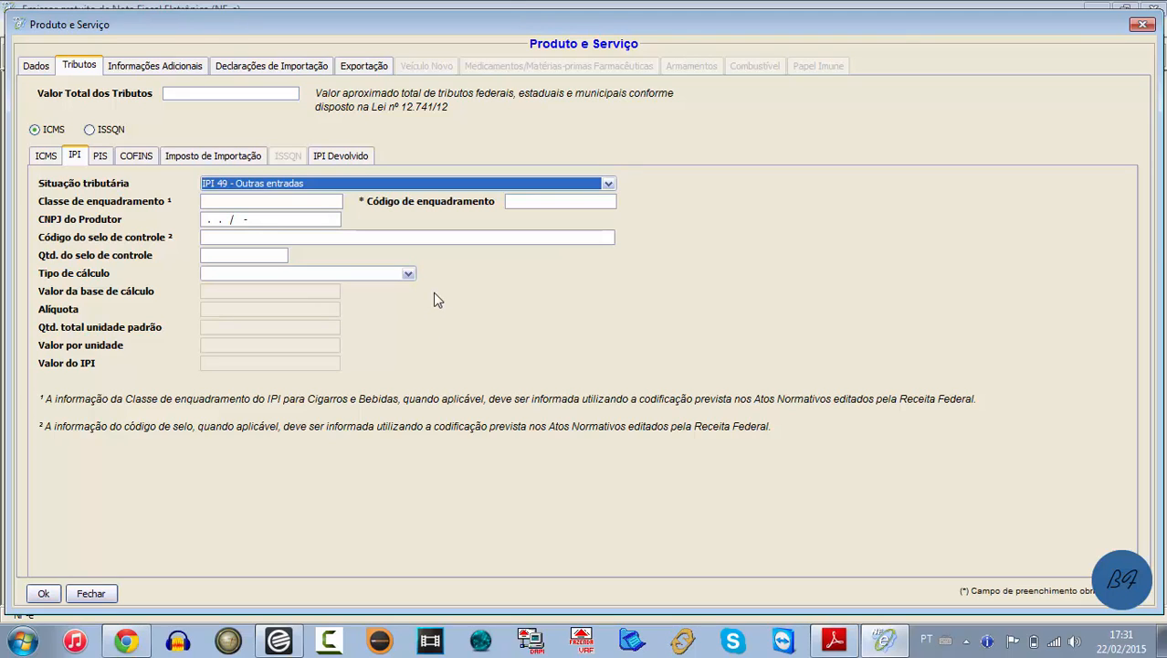
left_click(557, 200)
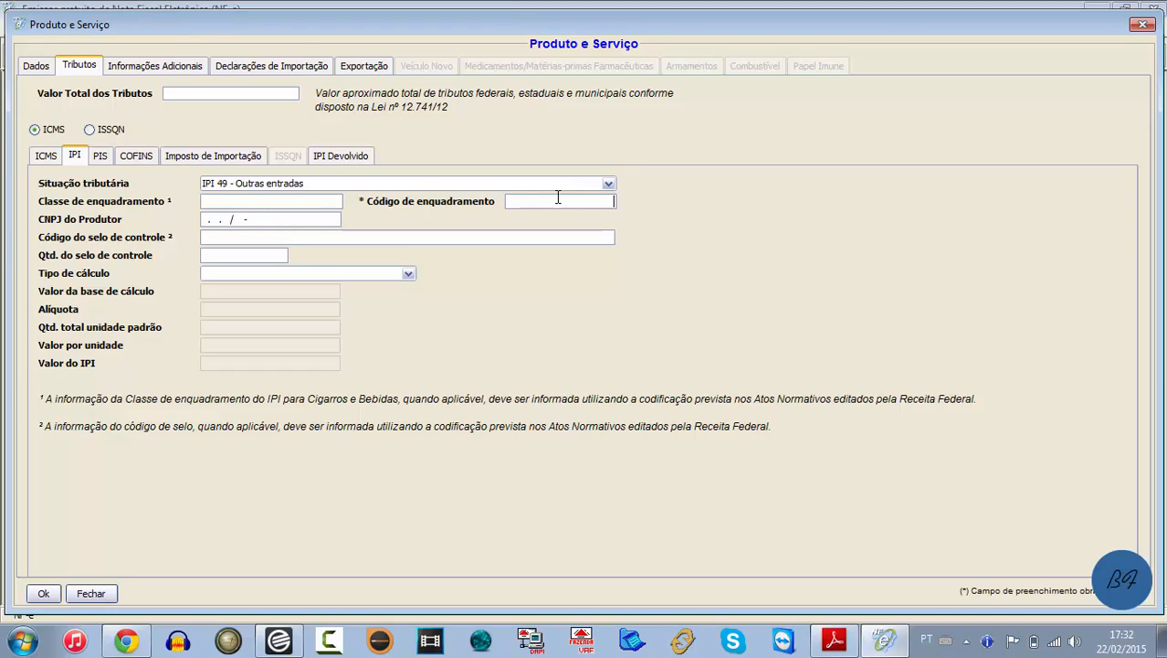
type("999")
Step: Clear the item's IPI Situação tributária and Código de enquadramento
double_click(543, 203)
left_click(543, 203)
double_click(544, 204)
left_click(553, 183)
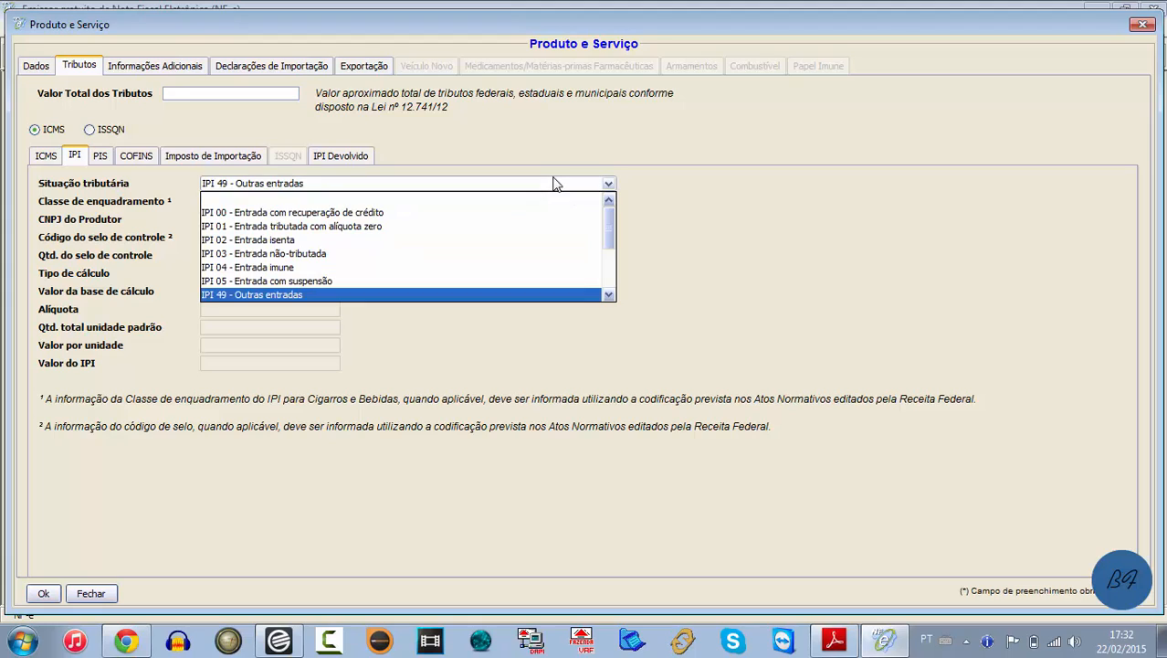
left_click(539, 201)
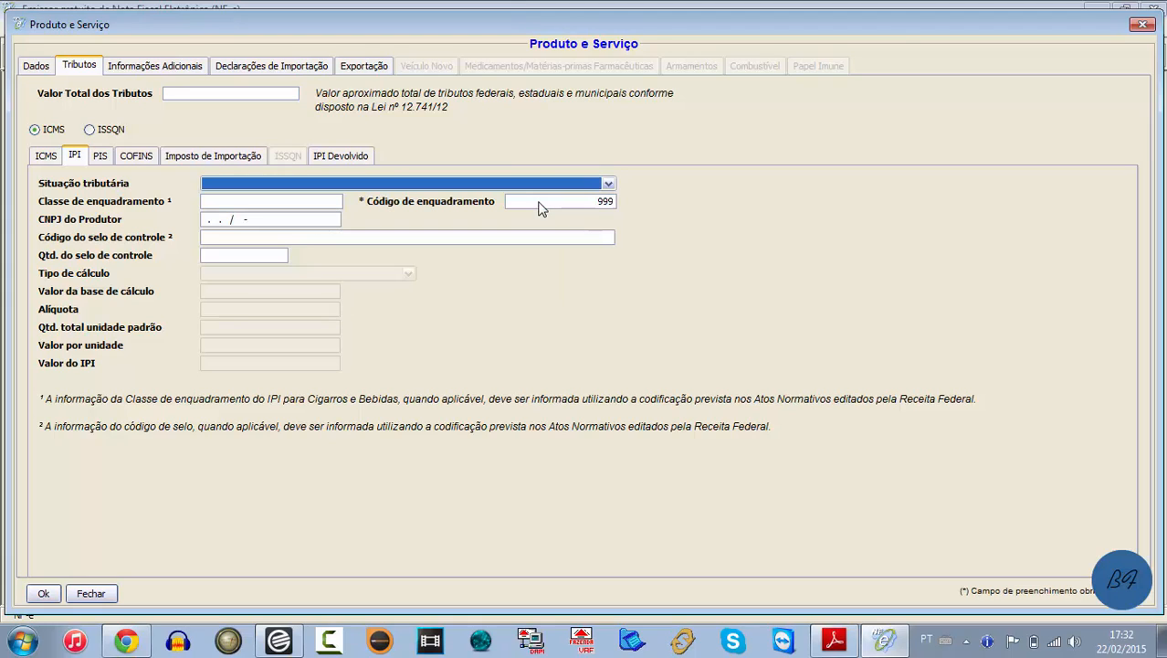
double_click(542, 202)
key("Delete")
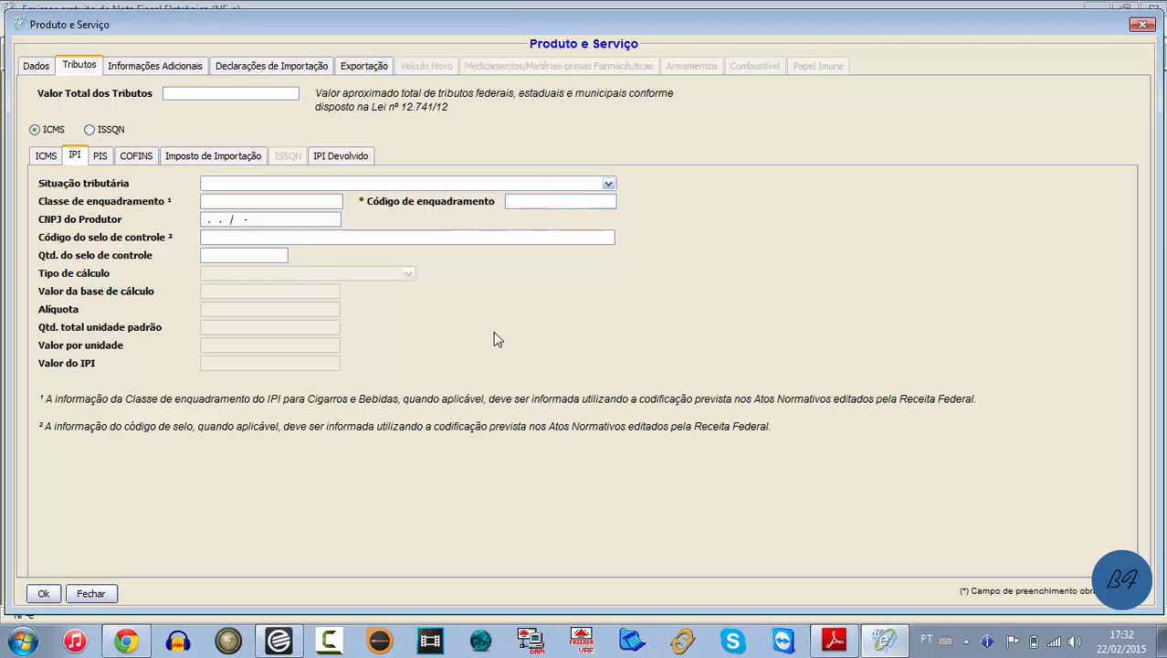
Step: Set the PIS Situação tributária to PIS 99 - Outras Operações and show the Tipo de cálculo options
left_click(100, 156)
left_click(253, 203)
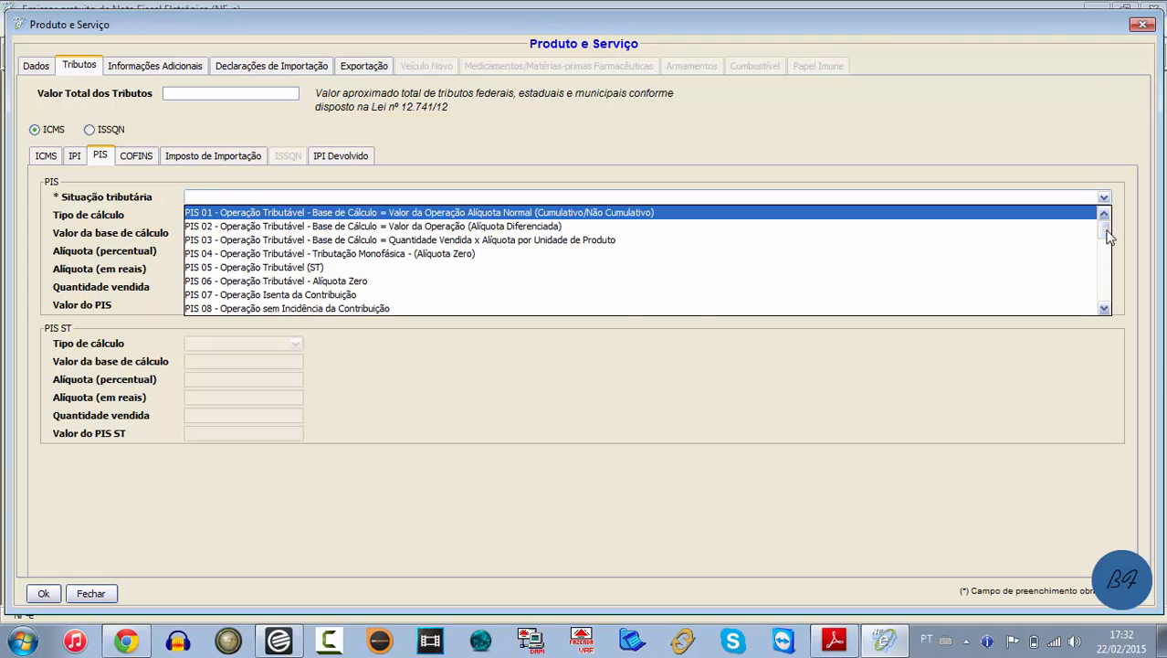
left_click_drag(1105, 231, 1112, 309)
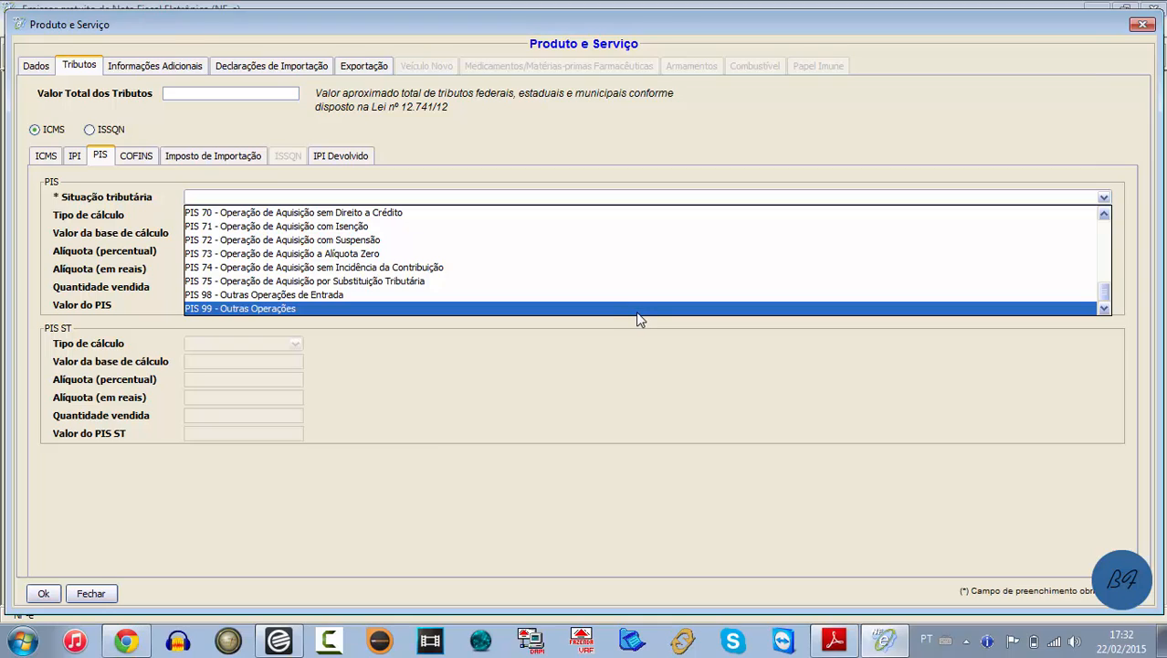
left_click(636, 310)
left_click(293, 219)
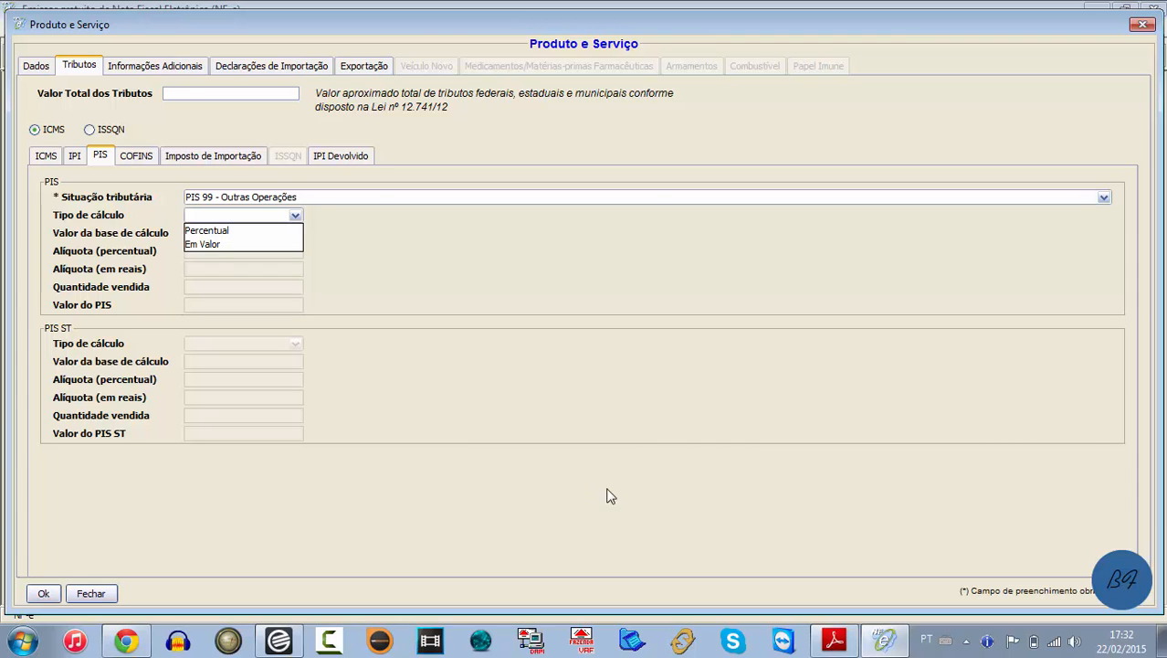
Step: Review the guide's PIS recommendations for Simples Nacional in Adobe Reader and return to the NF-e emitter
left_click(833, 639)
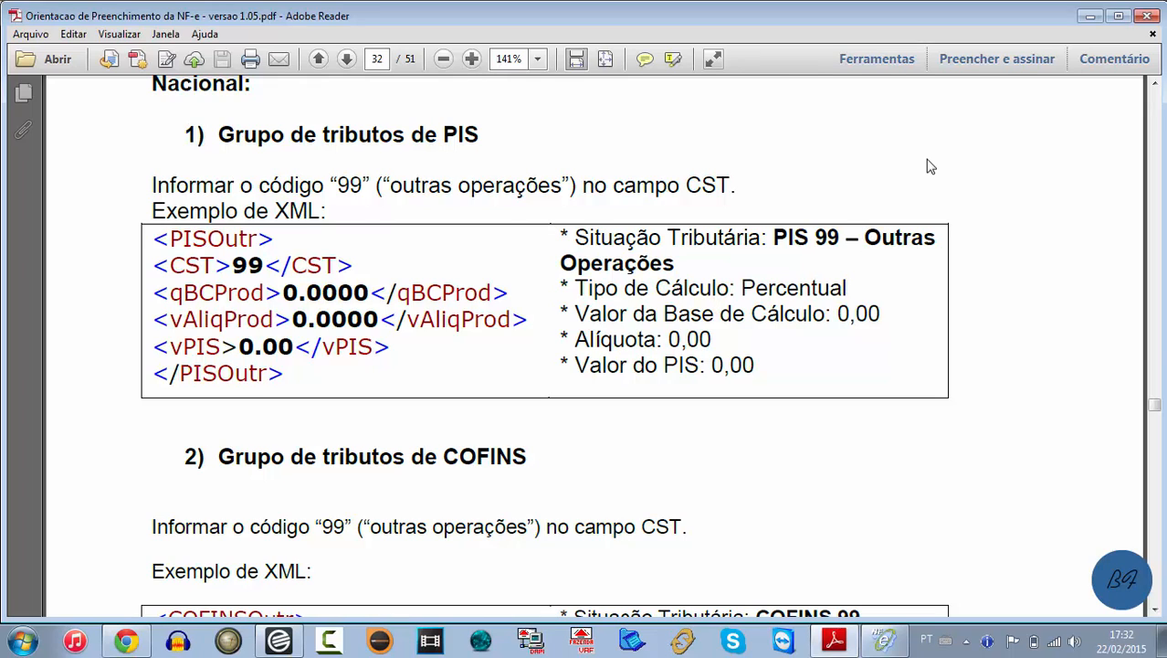
scroll(929, 166, "up", 2)
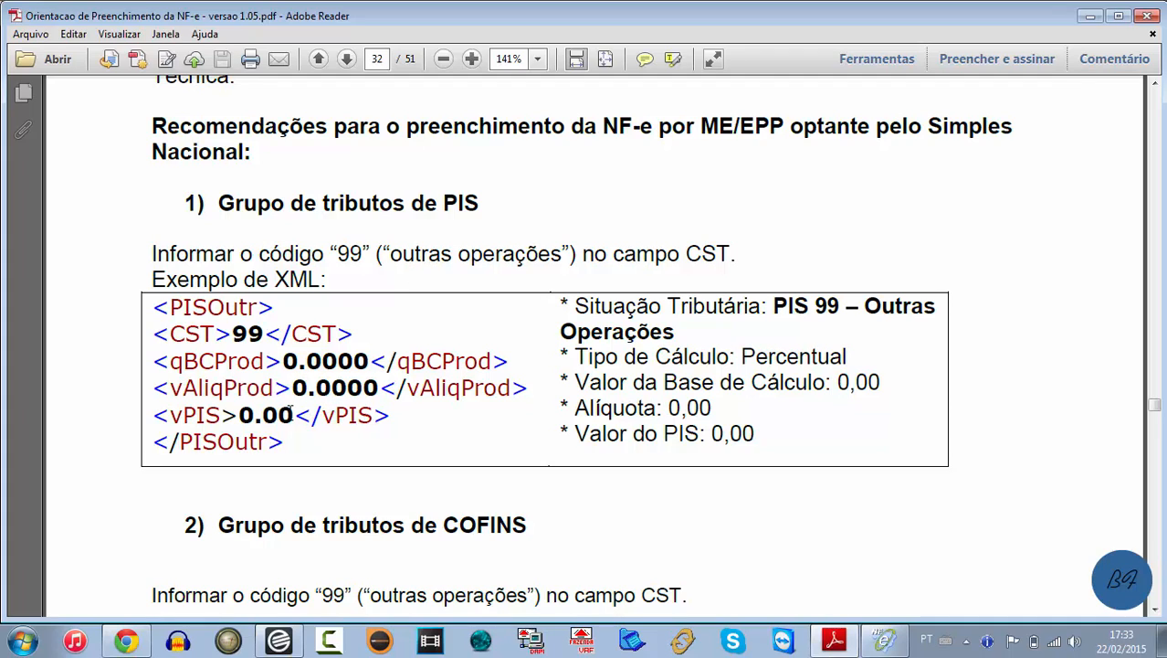
left_click(1089, 15)
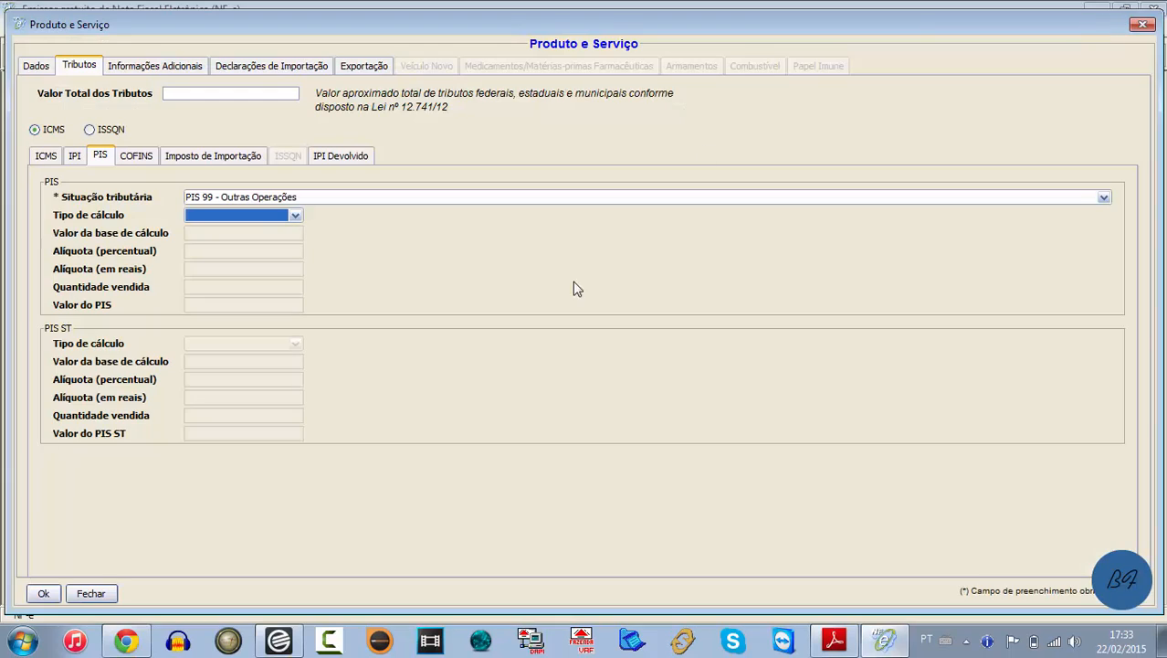
Step: Set the PIS Tipo de cálculo to Percentual, with 0 for both Valor da base de cálculo and Alíquota (percentual)
left_click(265, 218)
left_click(255, 228)
left_click(265, 236)
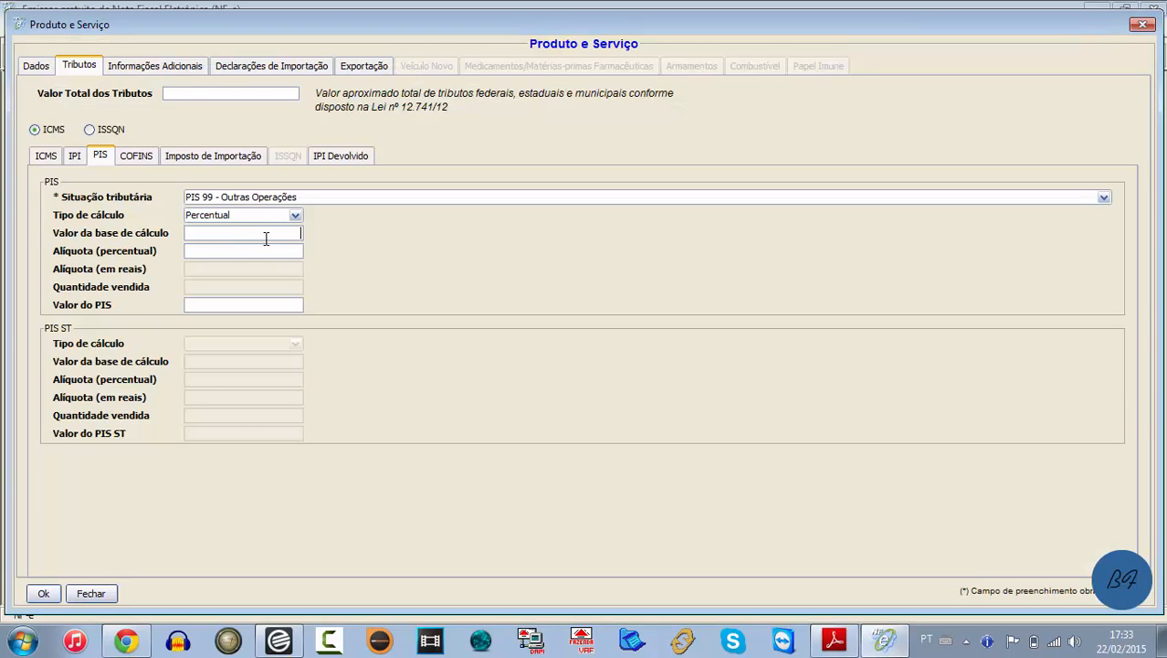
type("0")
key("Tab")
type("0")
key("Tab")
left_click(247, 231)
Step: Set the COFINS Situação tributária to COFINS 99 - Outras Operações and its Tipo de cálculo to Percentual
left_click(135, 157)
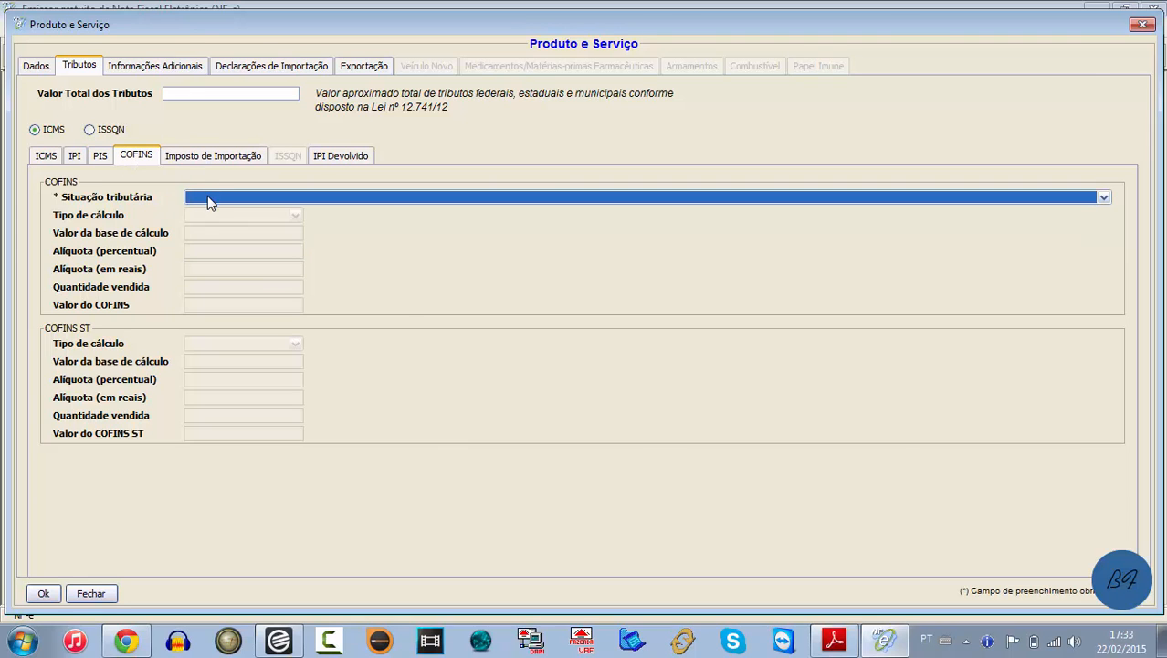
left_click(209, 197)
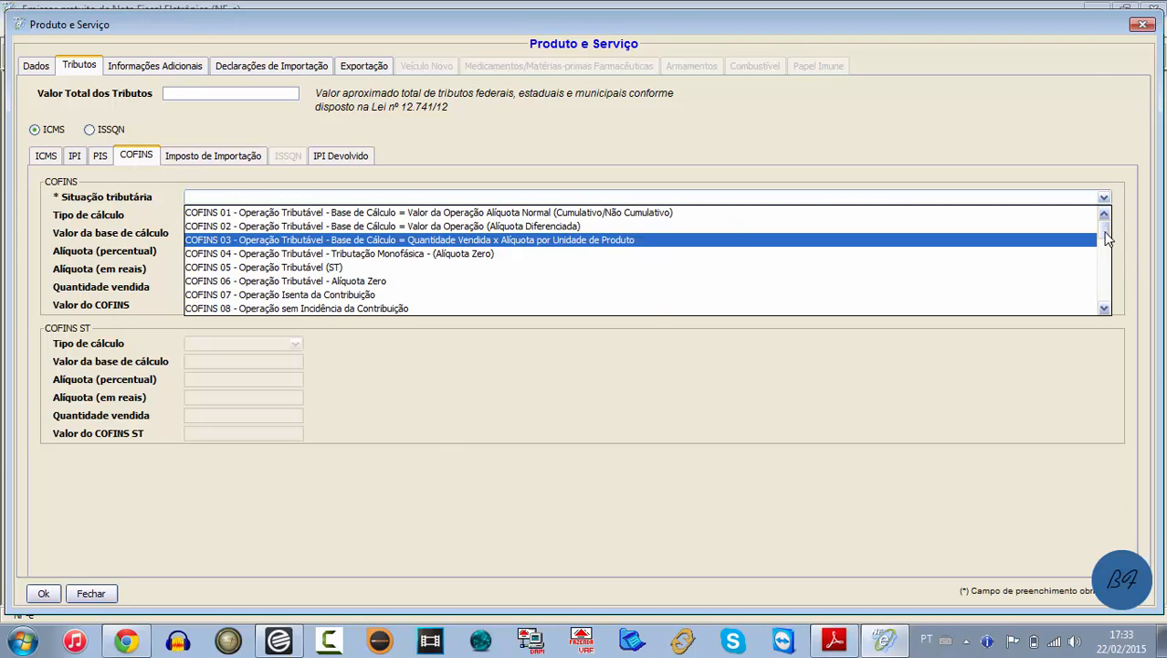
left_click_drag(1105, 232, 1105, 296)
left_click(706, 309)
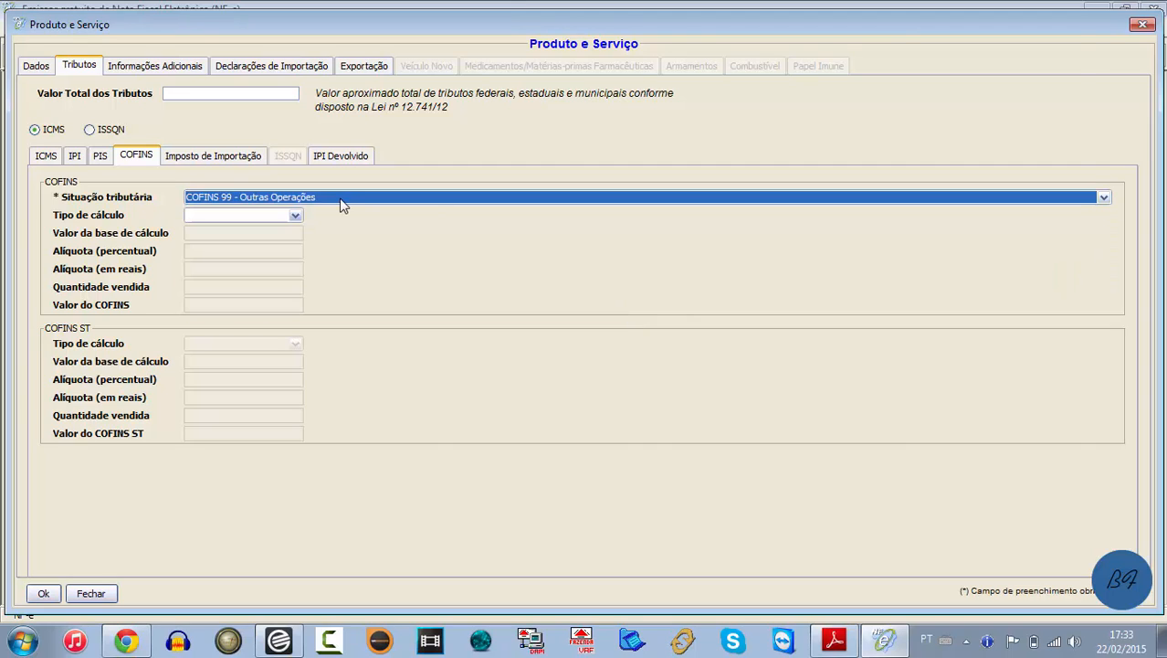
left_click(294, 216)
left_click(249, 231)
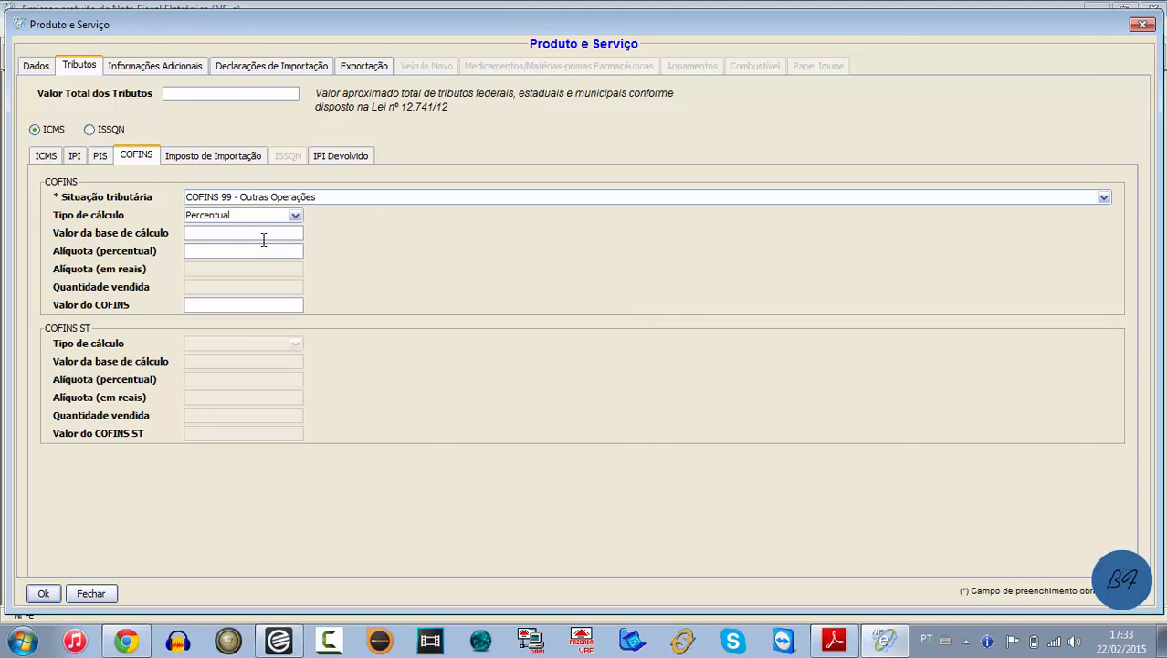
Step: Enter 0 for both the COFINS Valor da base de cálculo and Alíquota (percentual)
left_click(270, 236)
type("0")
key("Tab")
type("0")
key("Tab")
Step: Confirm the item after viewing its Informações Adicionais, and show the note's own Informações Adicionais fields
left_click(164, 70)
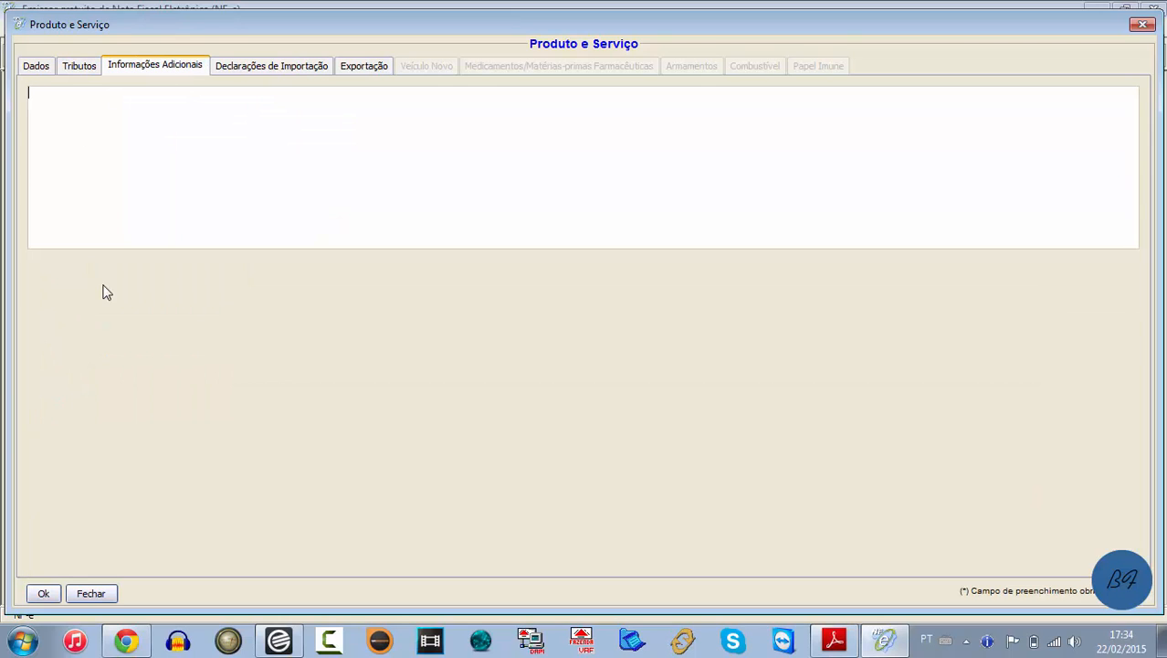
left_click(43, 594)
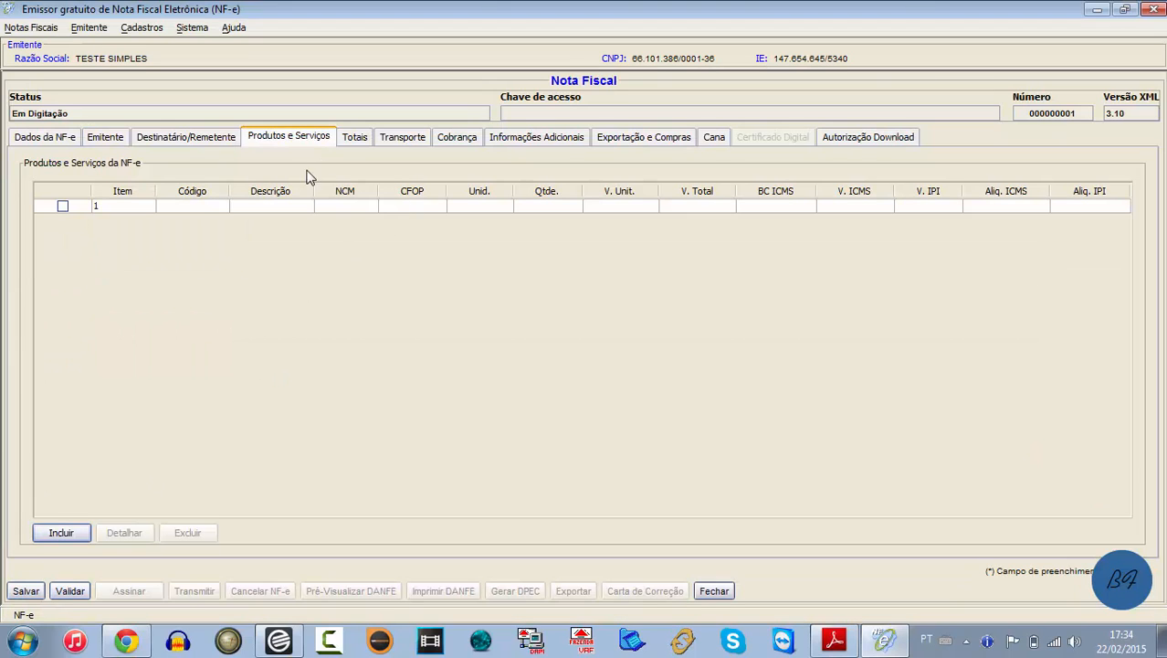
left_click(535, 137)
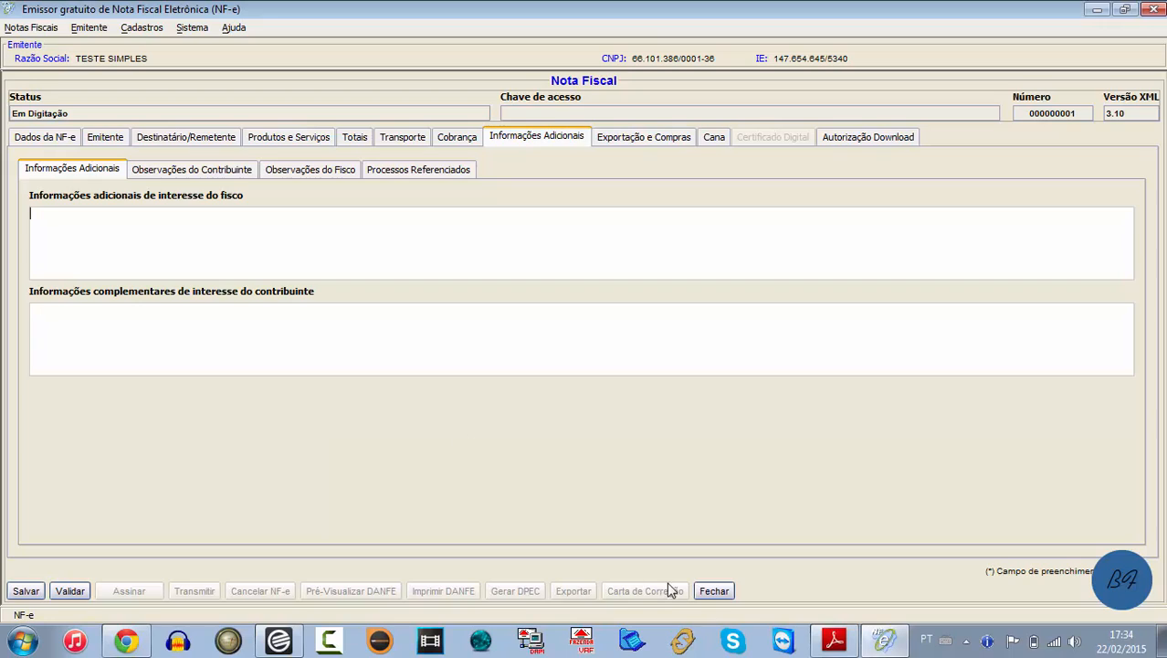
Step: Review the Simples Nacional, IPI and ICMS credit statements for the complementary information in the Adobe Reader guide, and return to the NF-e emitter
left_click(834, 641)
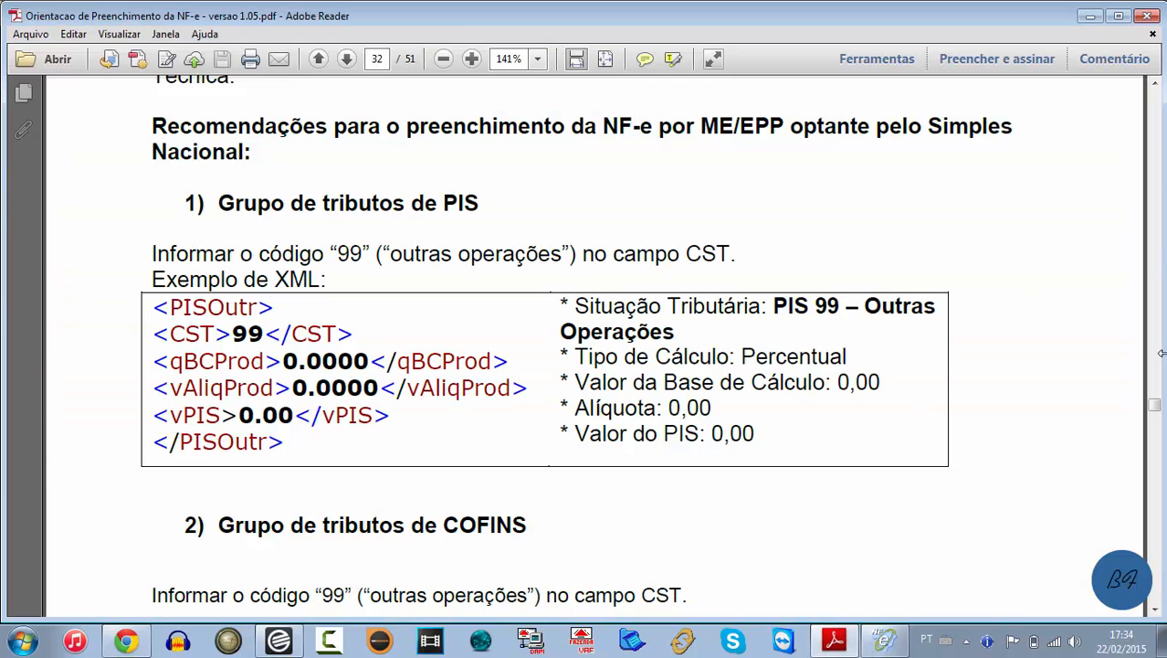
left_click_drag(1154, 406, 1158, 438)
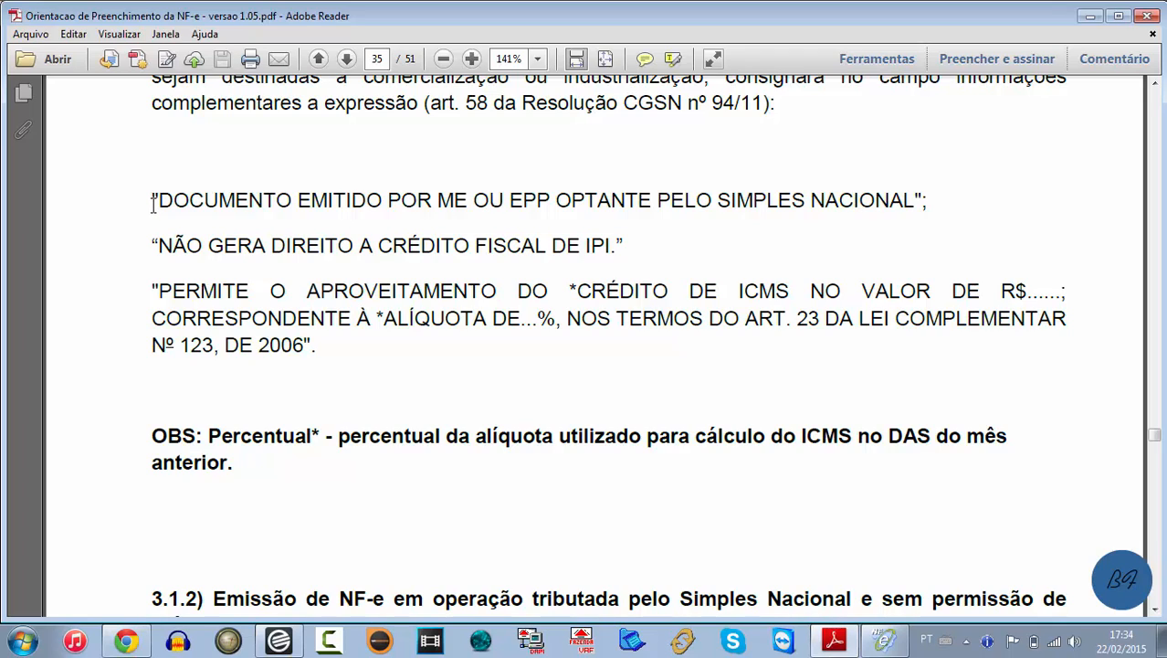
left_click_drag(154, 203, 916, 234)
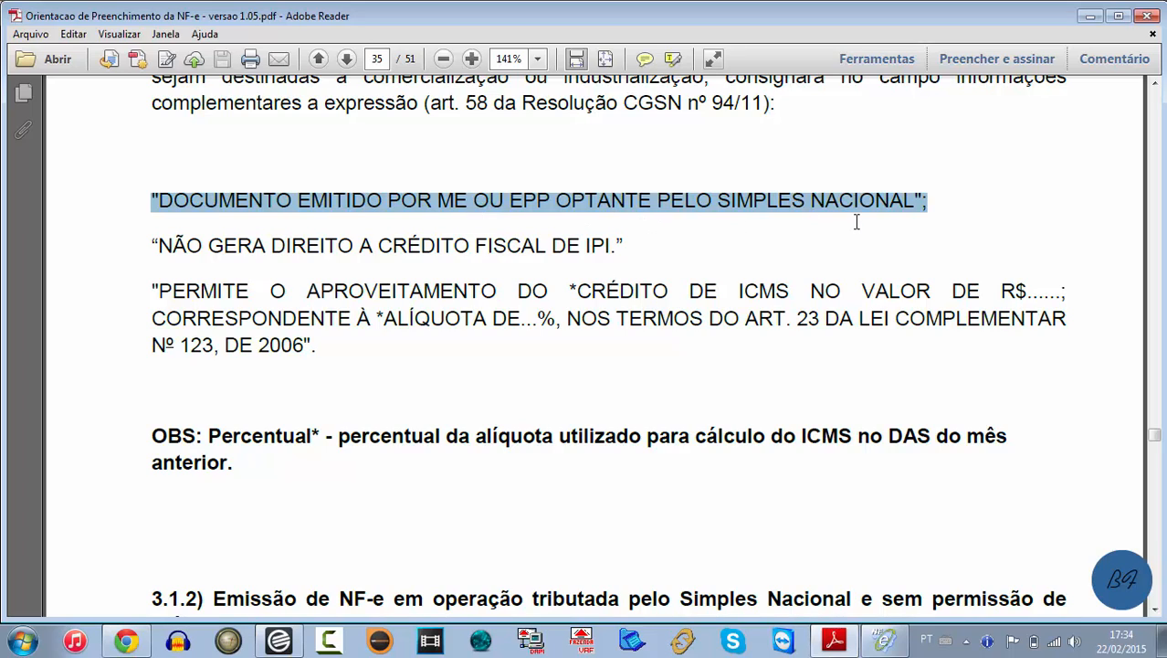
left_click_drag(147, 245, 625, 242)
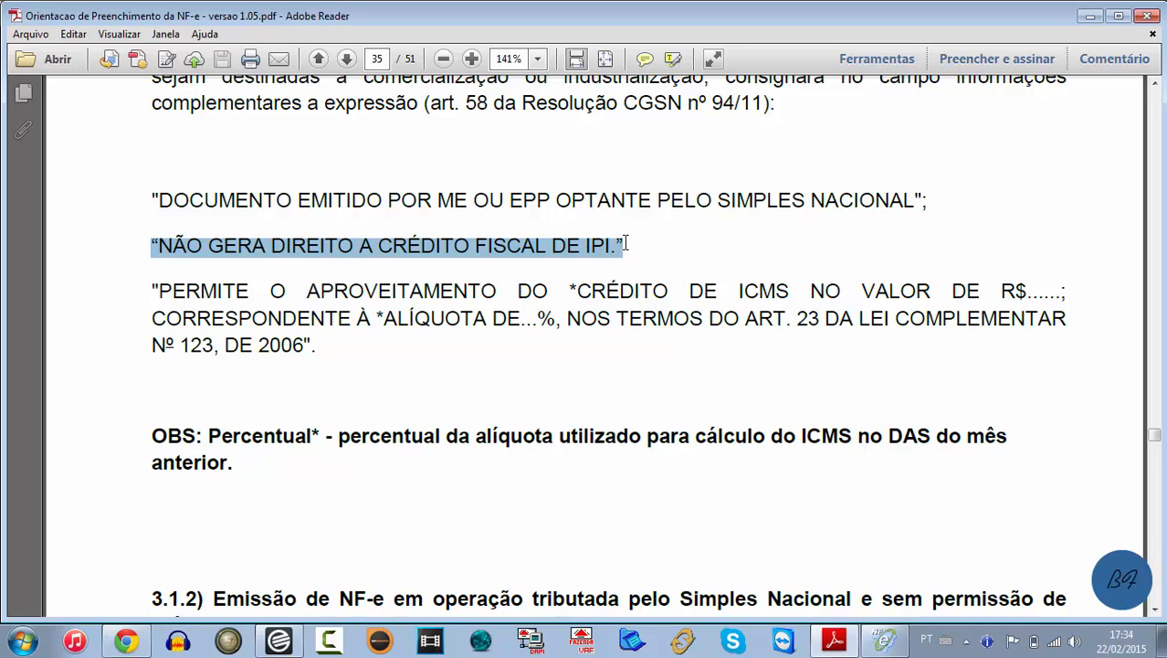
left_click(597, 388)
left_click_drag(152, 291, 334, 353)
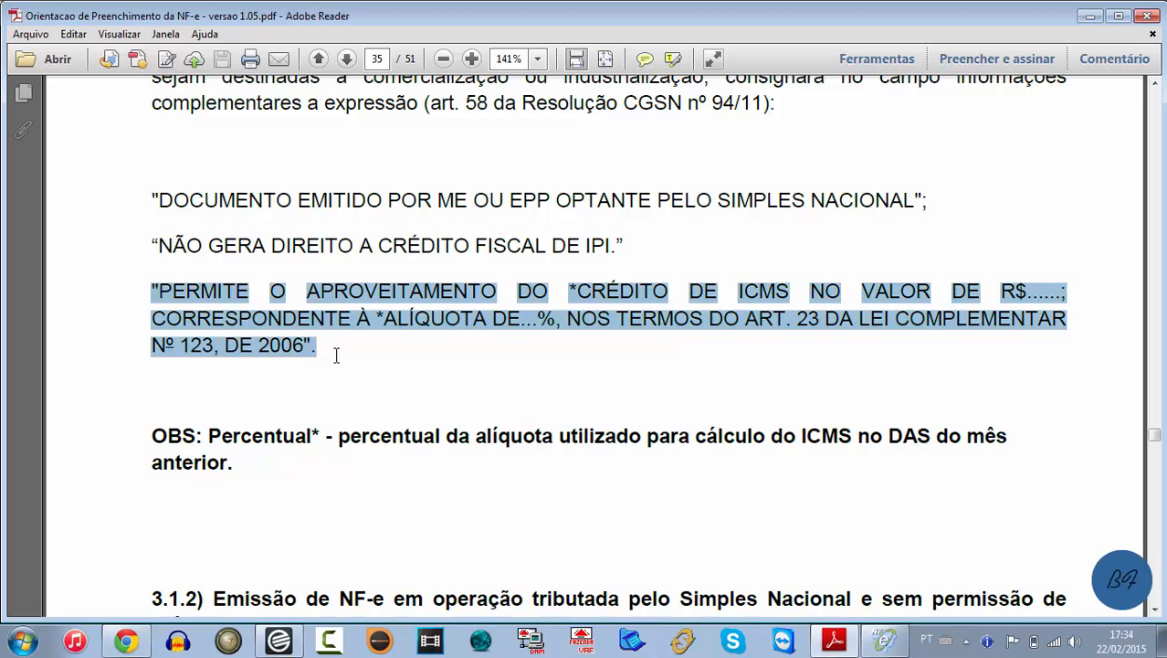
left_click(360, 357)
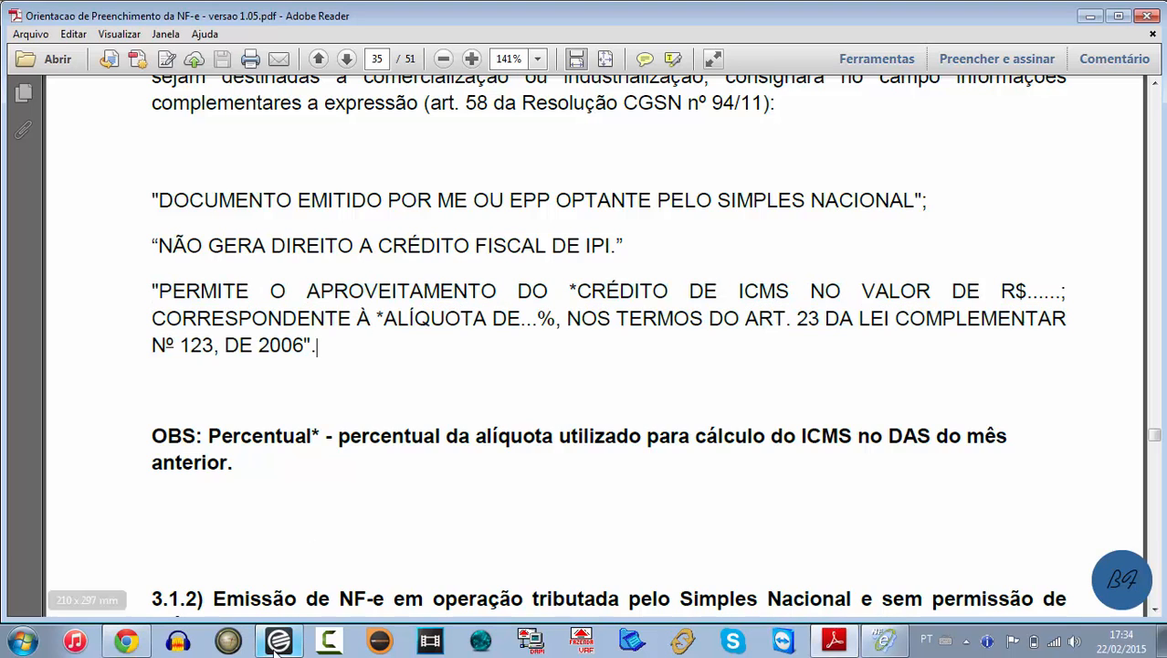
left_click(887, 640)
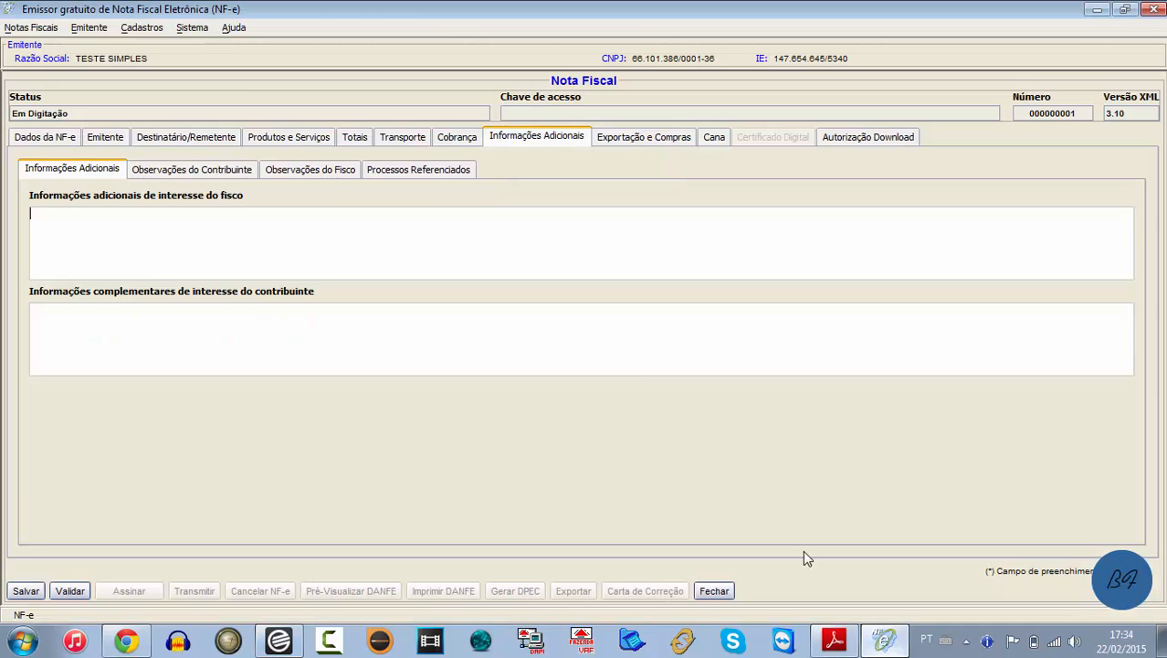
Step: Open item 1's ICMS taxes and set Situação tributária to 201 - Tributada com permissão de crédito e com cobrança do ICMS por ST
left_click(305, 142)
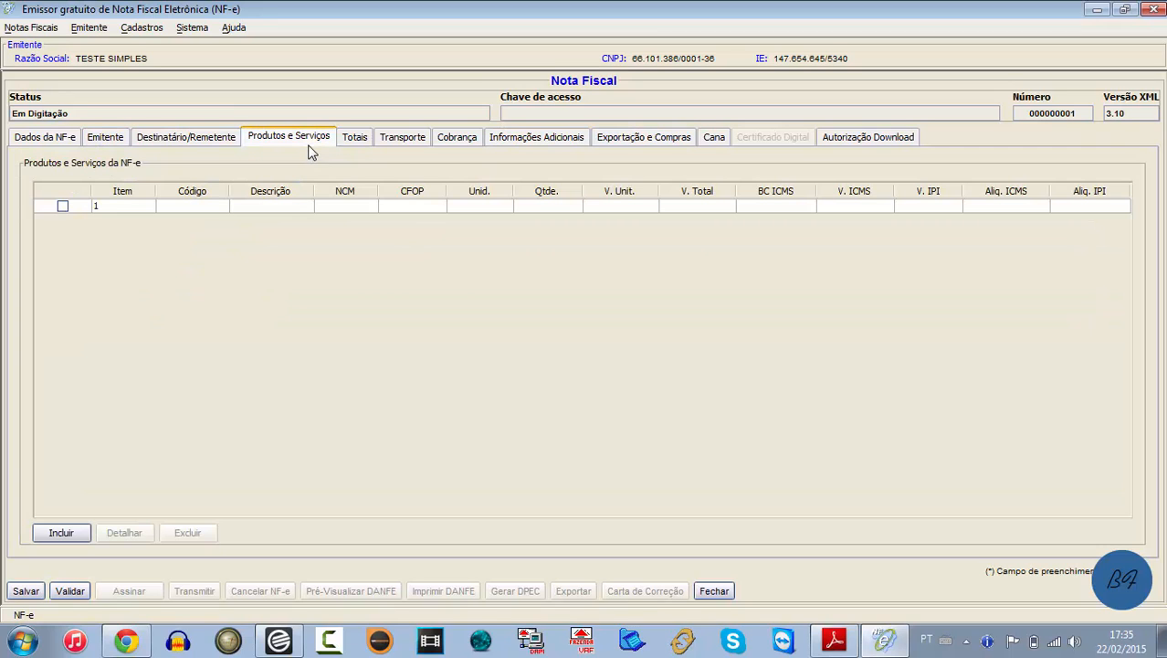
left_click(63, 206)
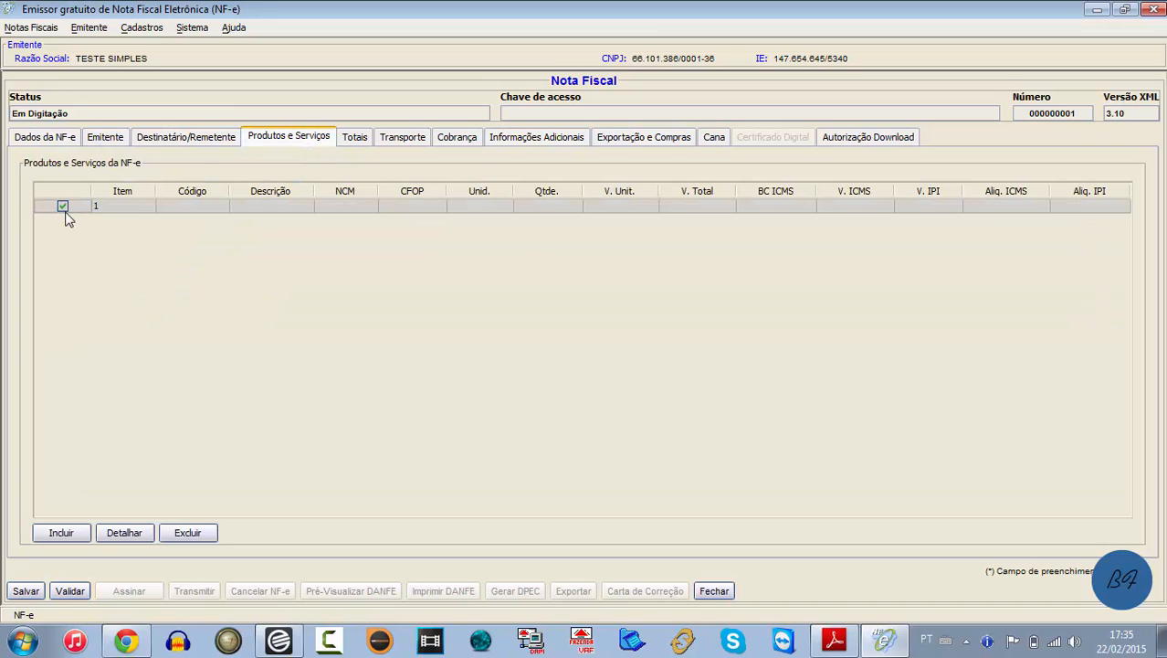
left_click(124, 530)
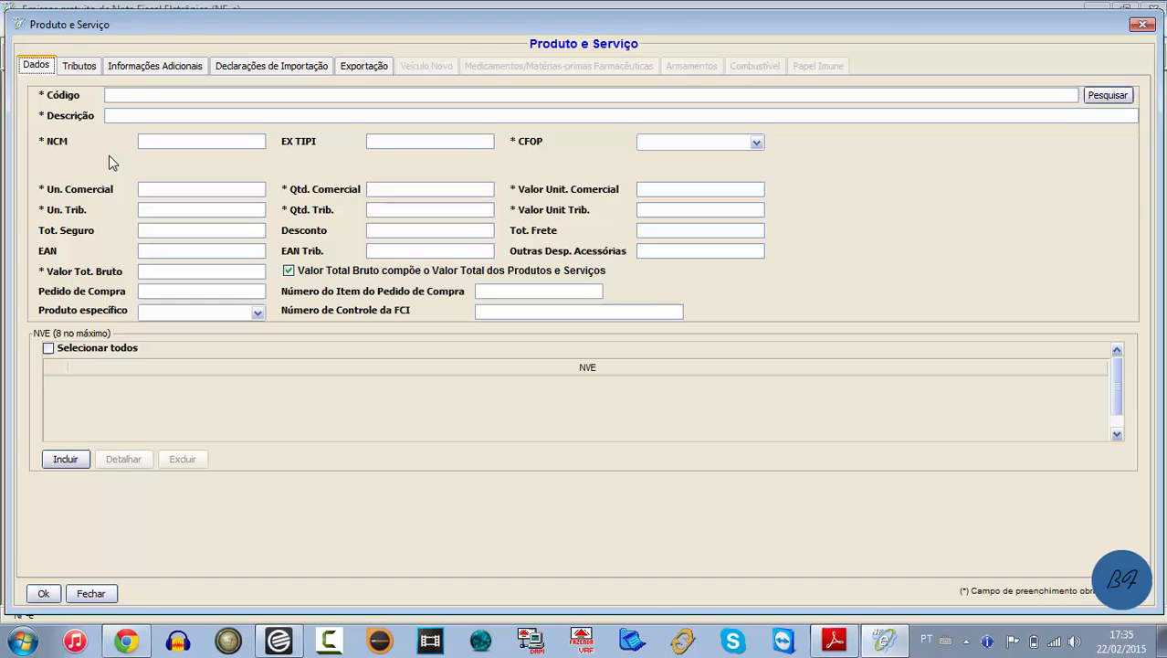
left_click(90, 67)
left_click(214, 219)
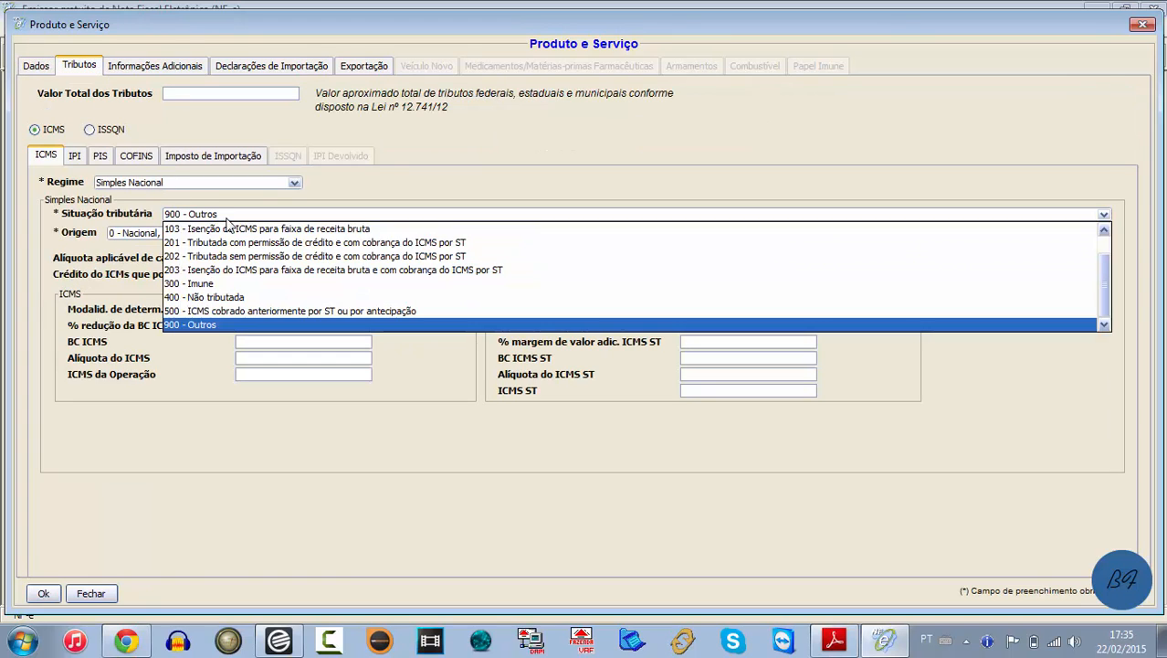
left_click(285, 242)
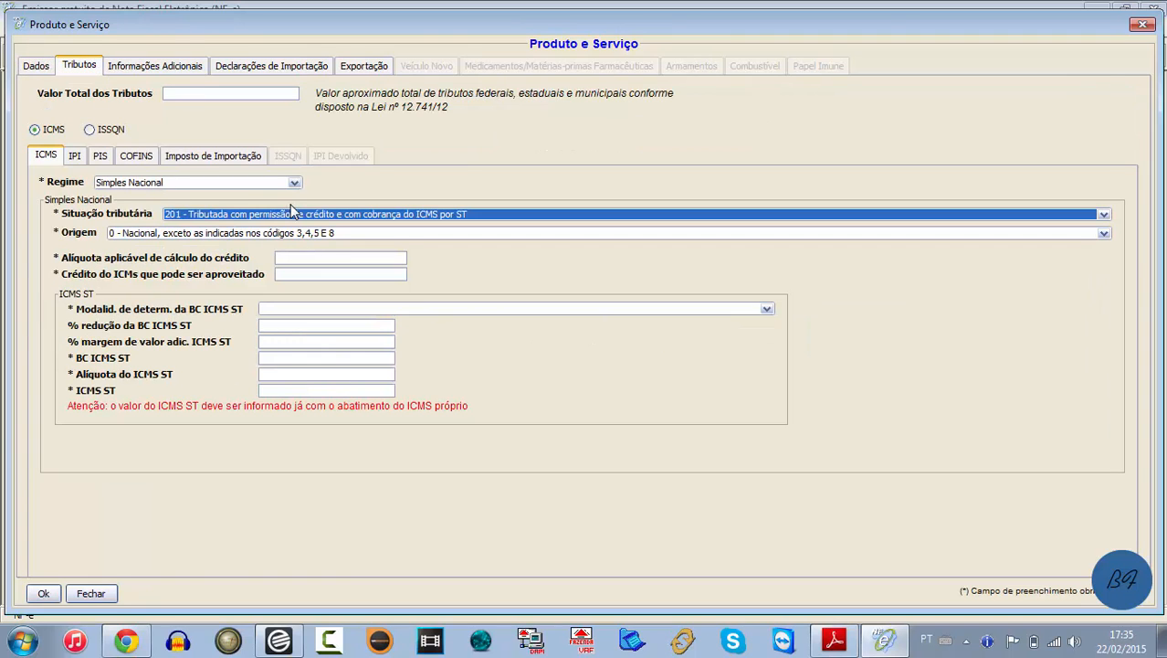
Step: Change the ICMS Situação tributária to 101 - Tributada com permissão de crédito and point out its credit rate and credit amount fields
left_click(297, 215)
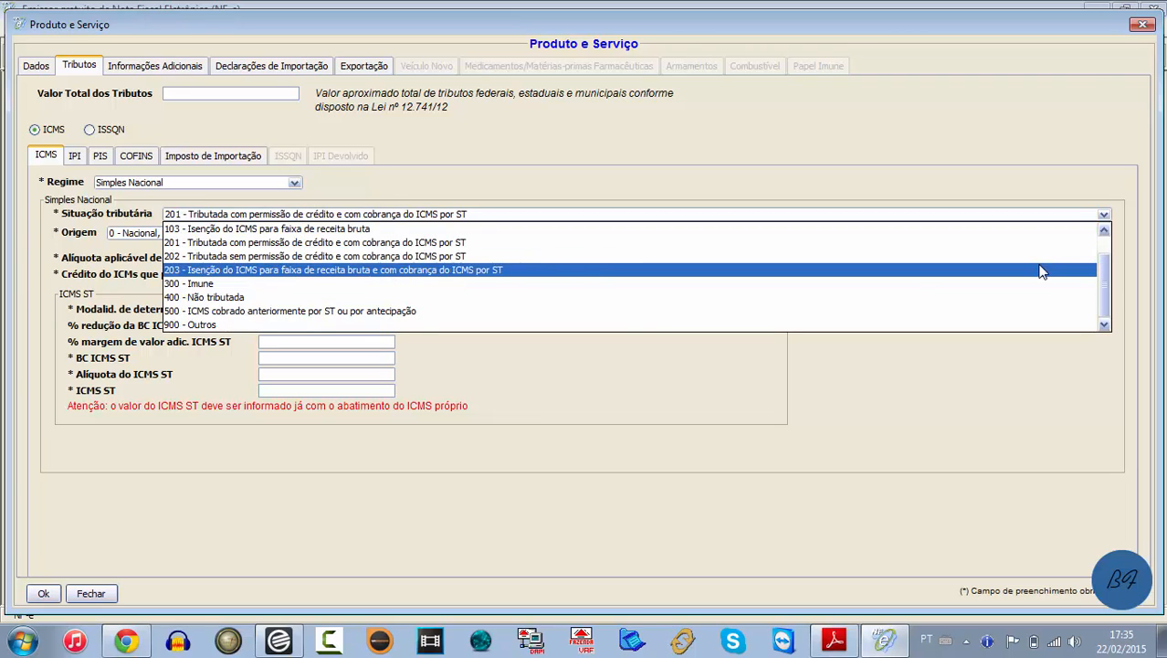
scroll(1113, 310, "up", 1)
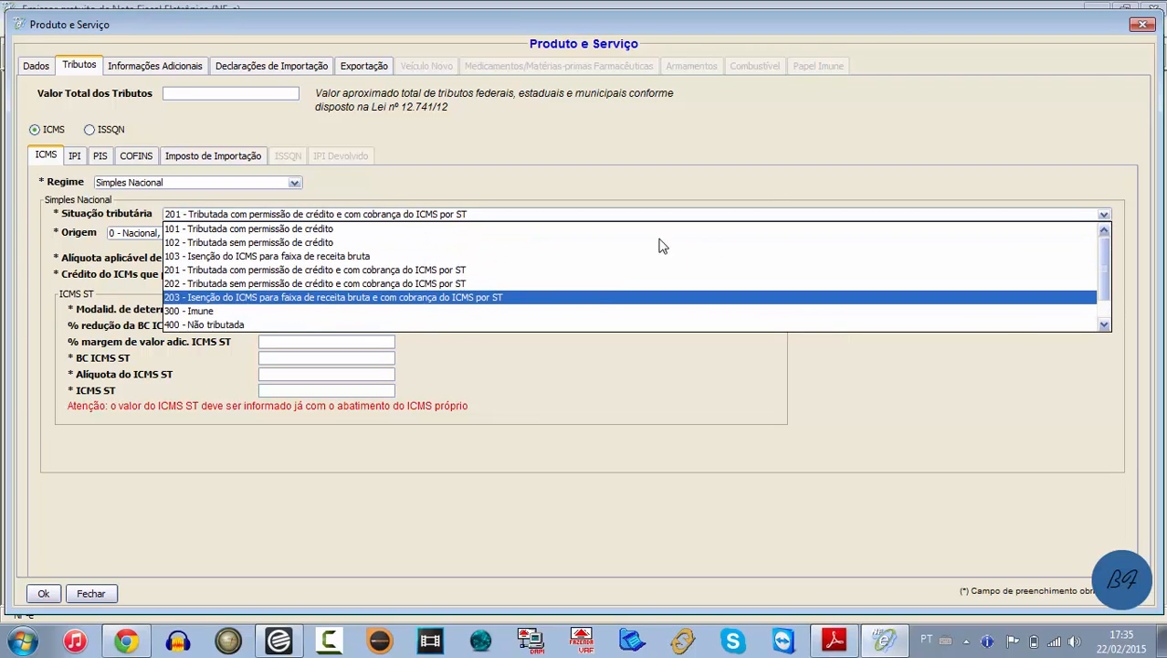
left_click(296, 230)
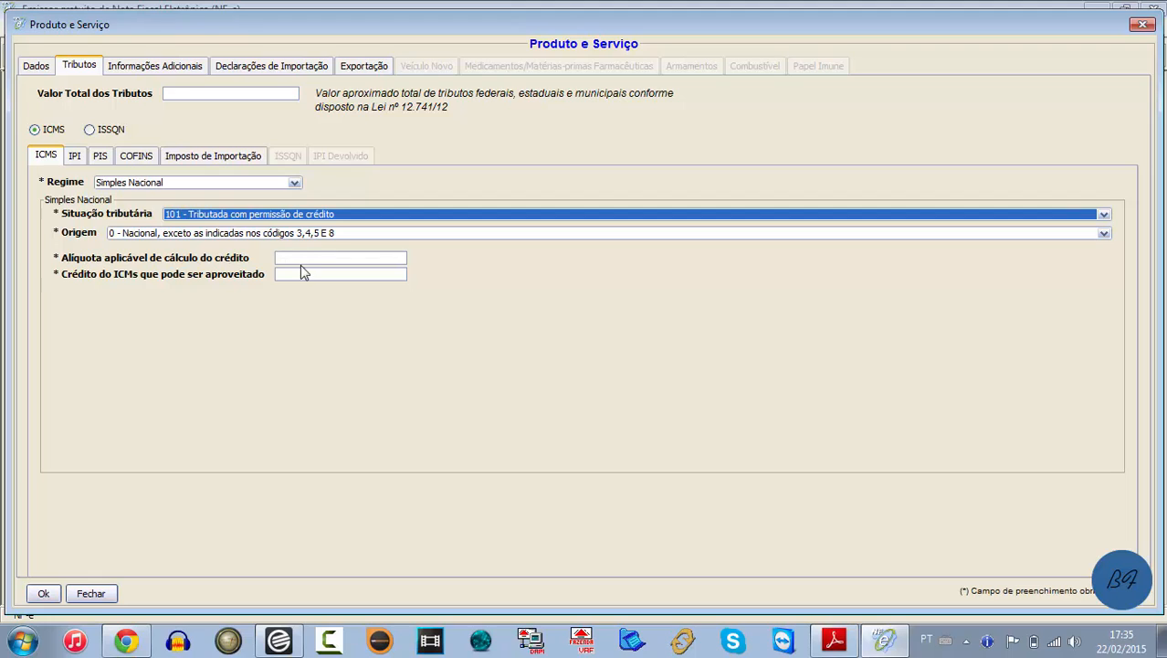
left_click(306, 261)
left_click(308, 277)
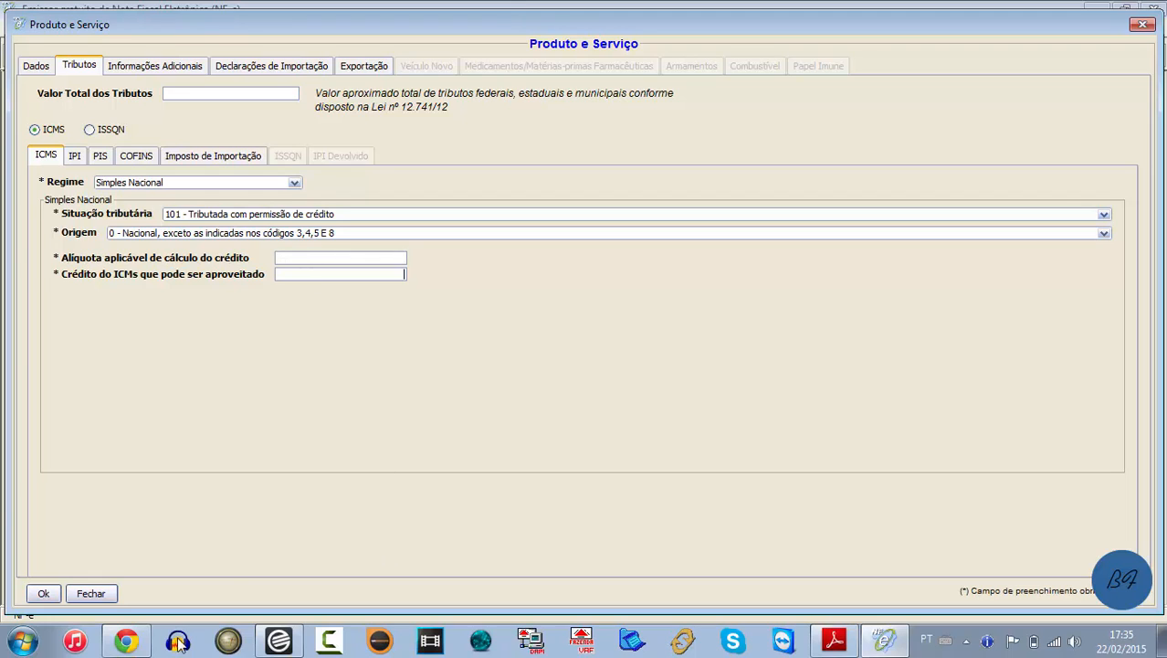
Step: Examine the R$ value and percentage blanks in the guide's ICMS credit statement in Adobe Reader, and return to the NF-e emitter
mouse_move(135, 642)
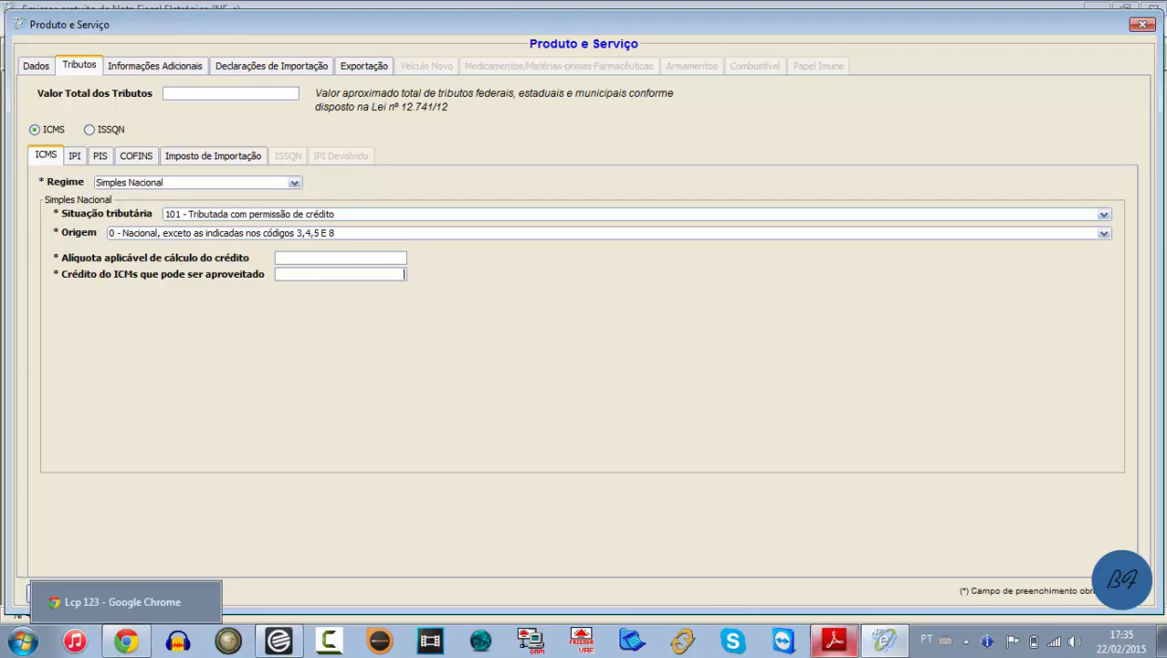
left_click(822, 601)
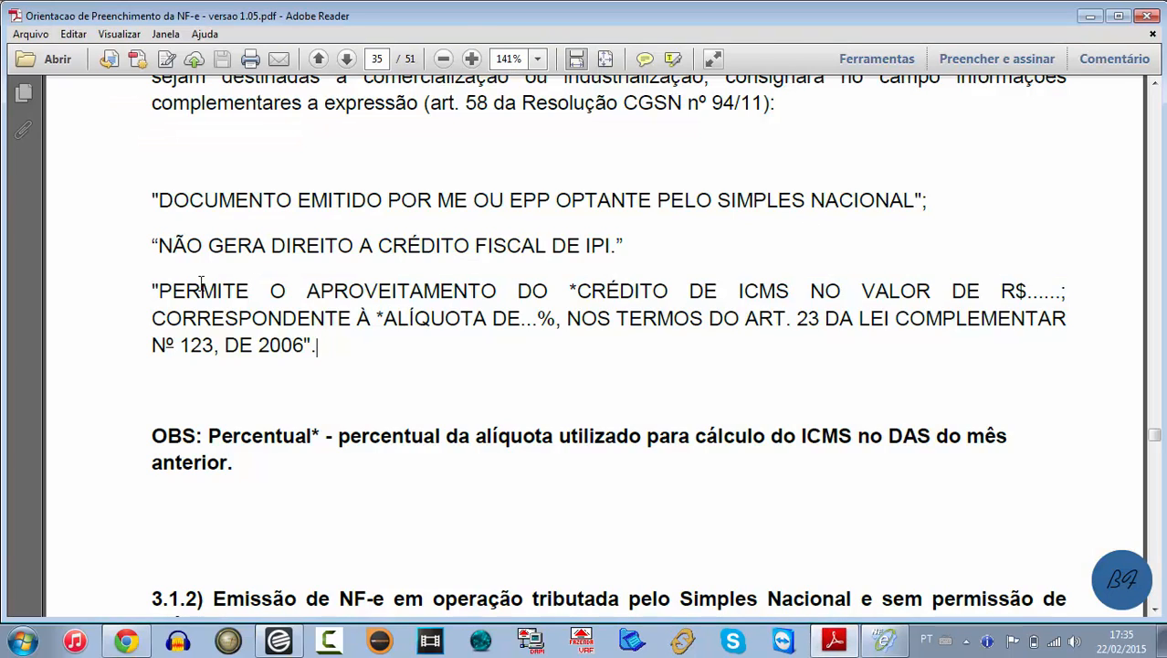
left_click_drag(162, 292, 1070, 292)
left_click(1018, 307)
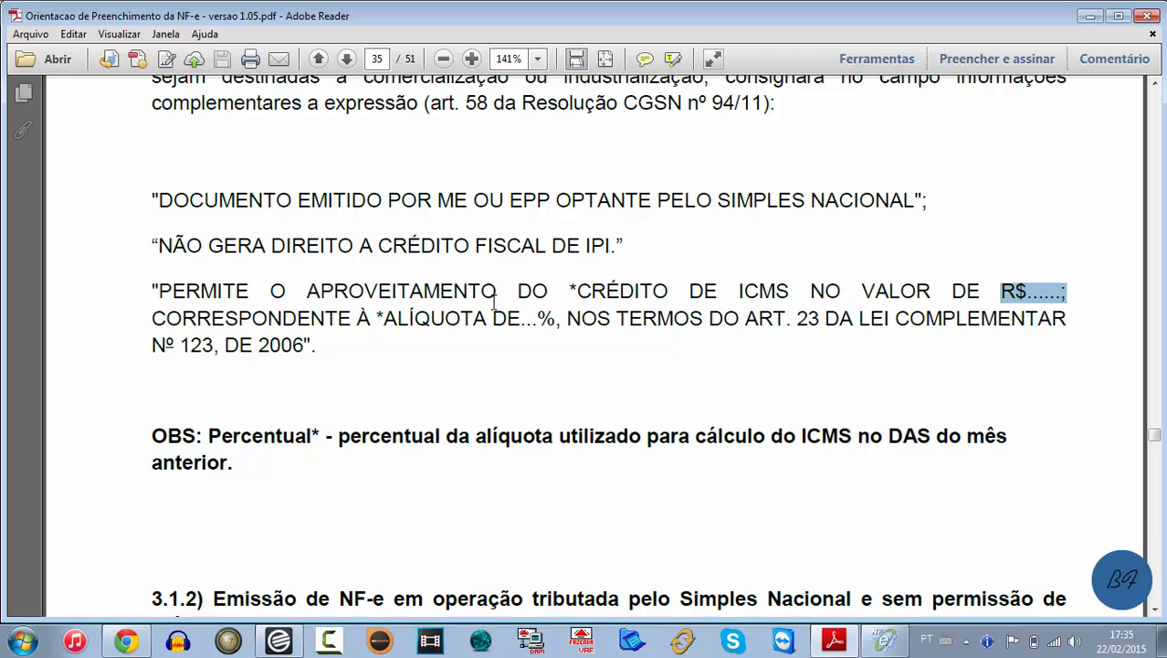
left_click_drag(520, 319, 554, 320)
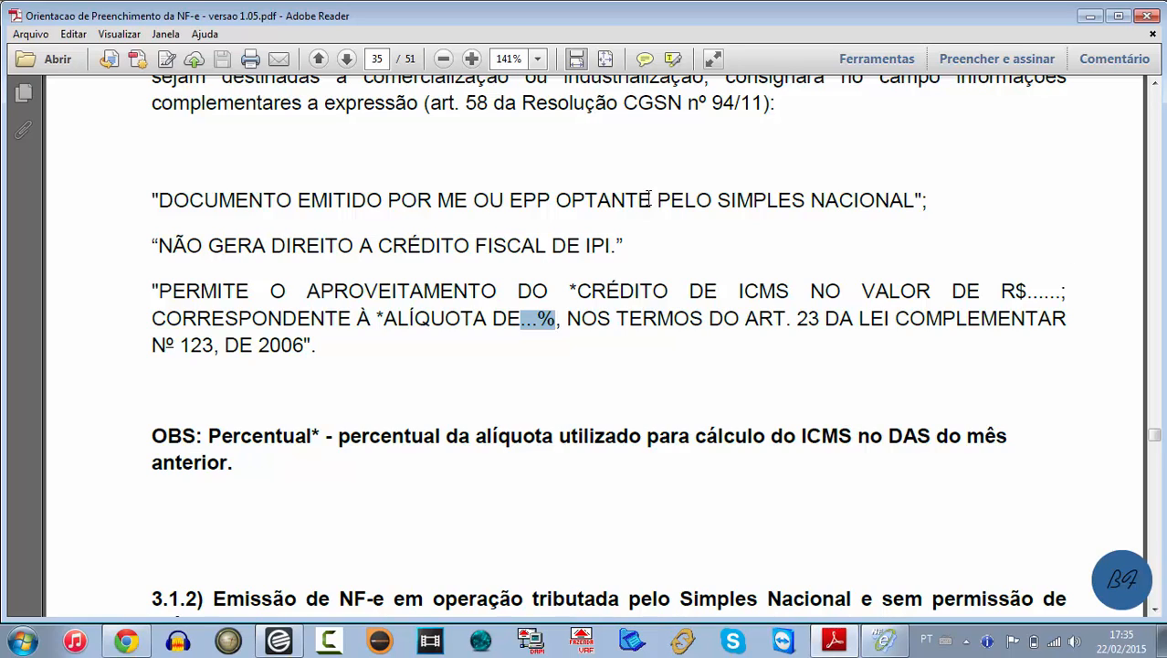
left_click_drag(154, 196, 626, 263)
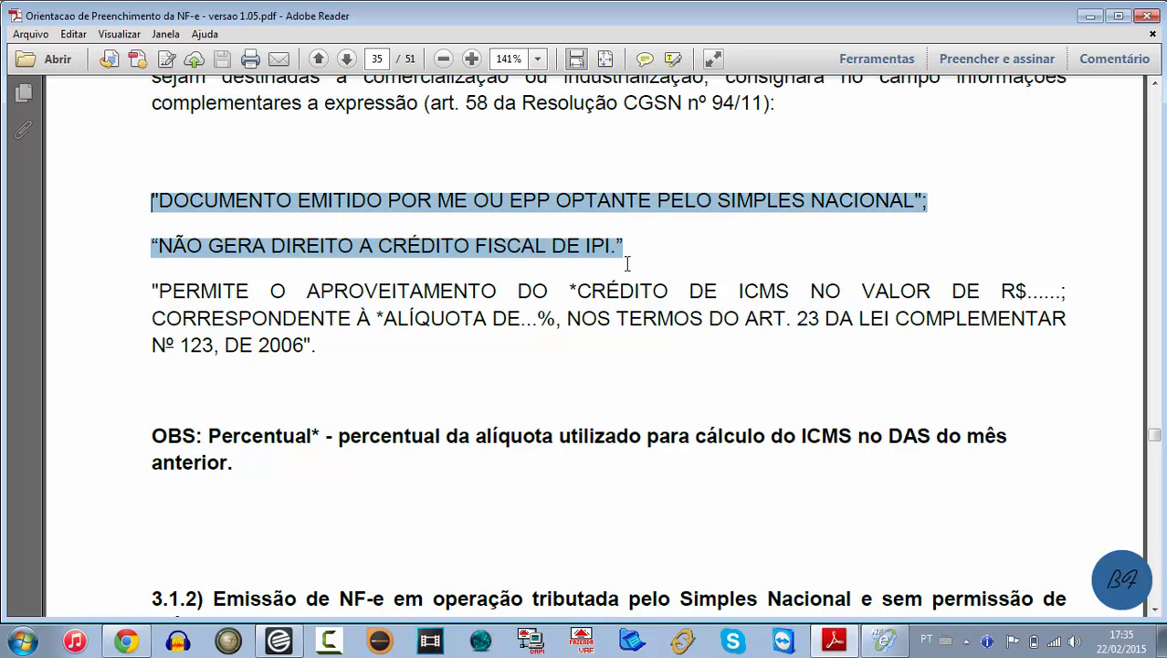
left_click(337, 318)
left_click_drag(146, 289, 326, 345)
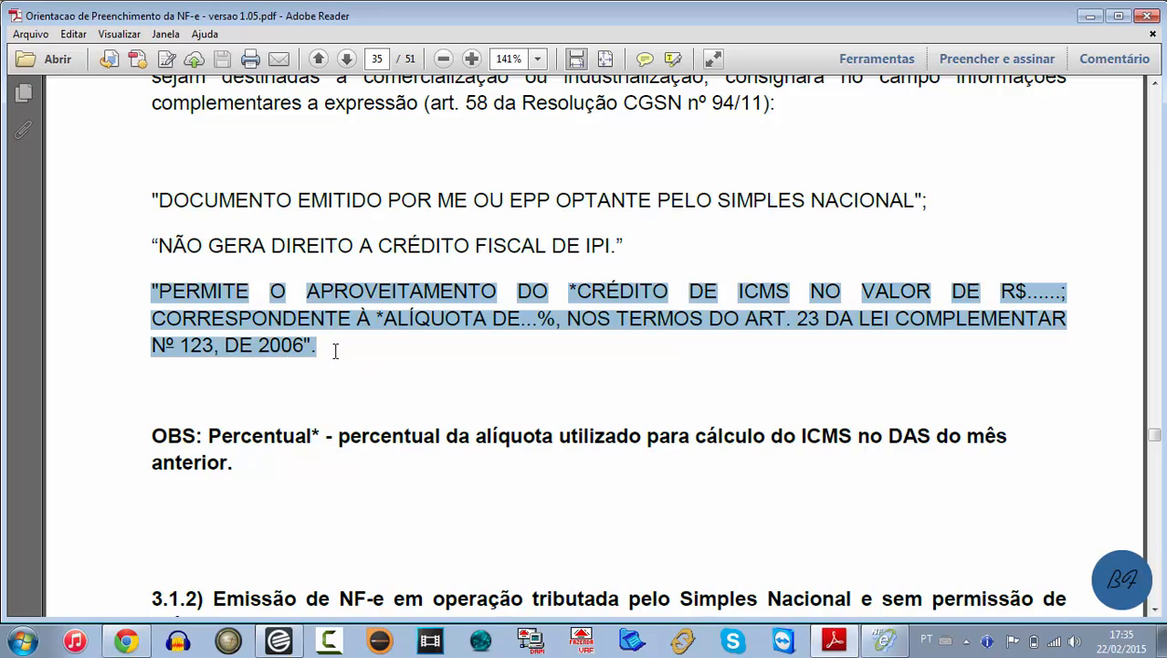
left_click(324, 347)
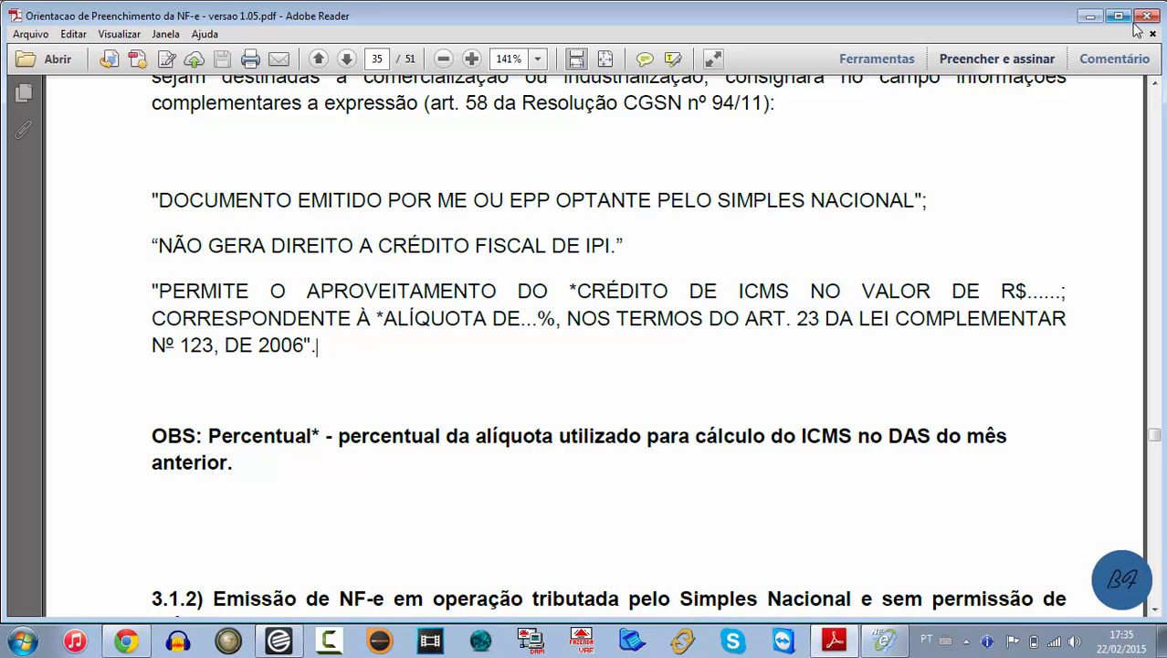
left_click(1098, 19)
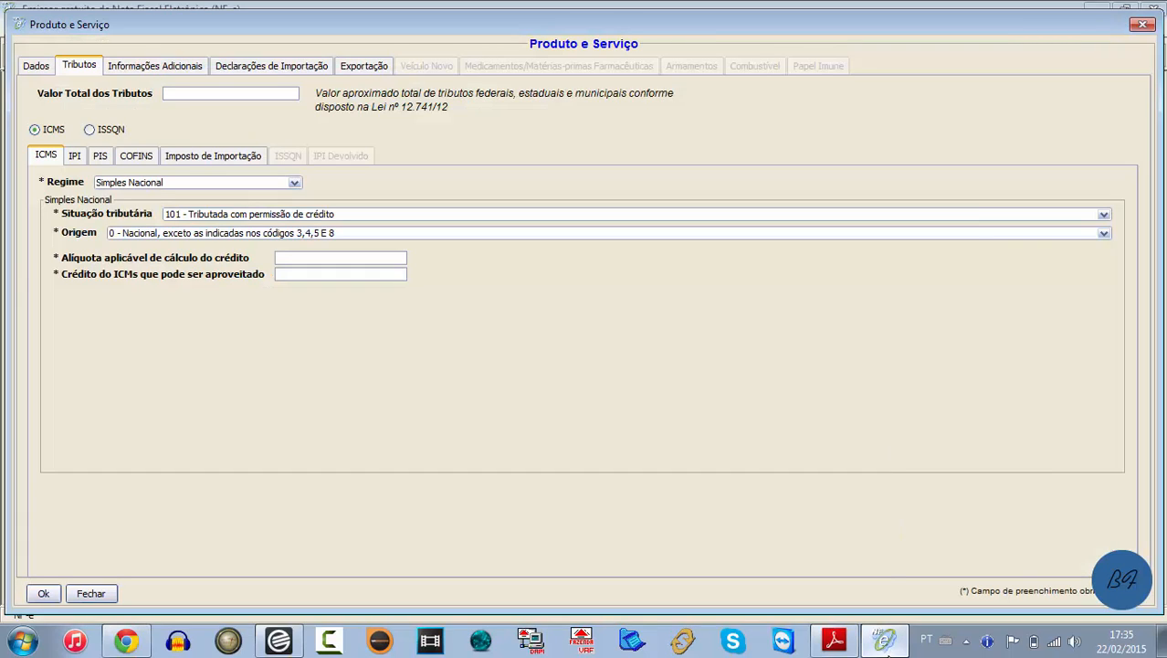
Step: Close item 1 without saving and reopen its ICMS taxes to examine the fields for 900 - Outros
left_click(92, 592)
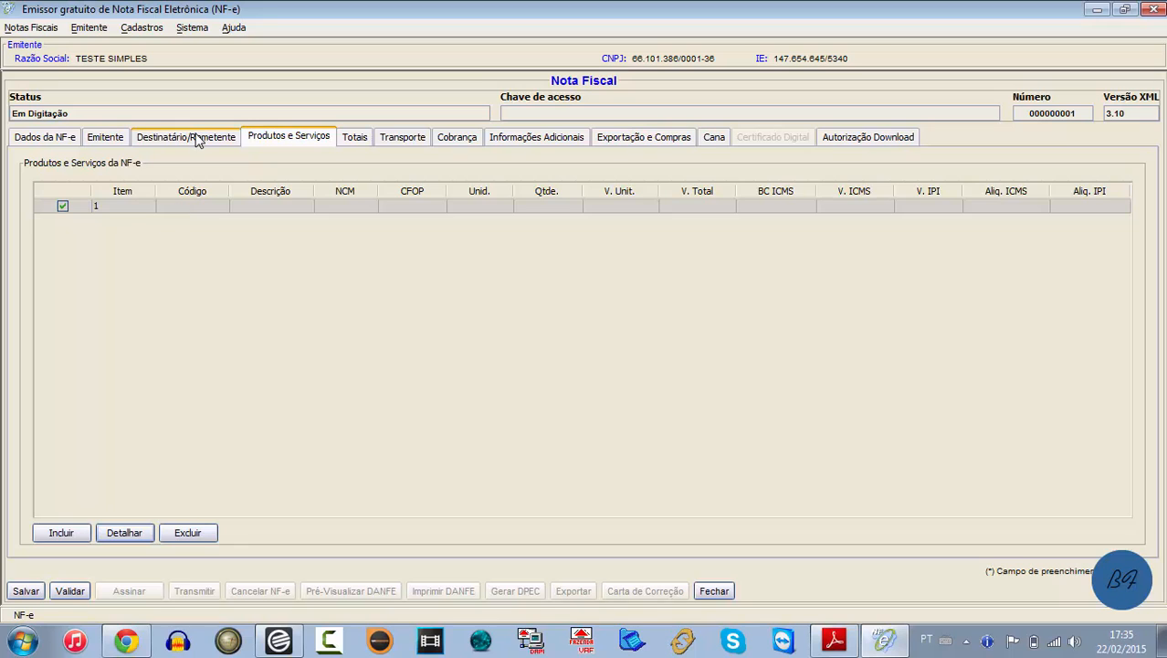
left_click(136, 538)
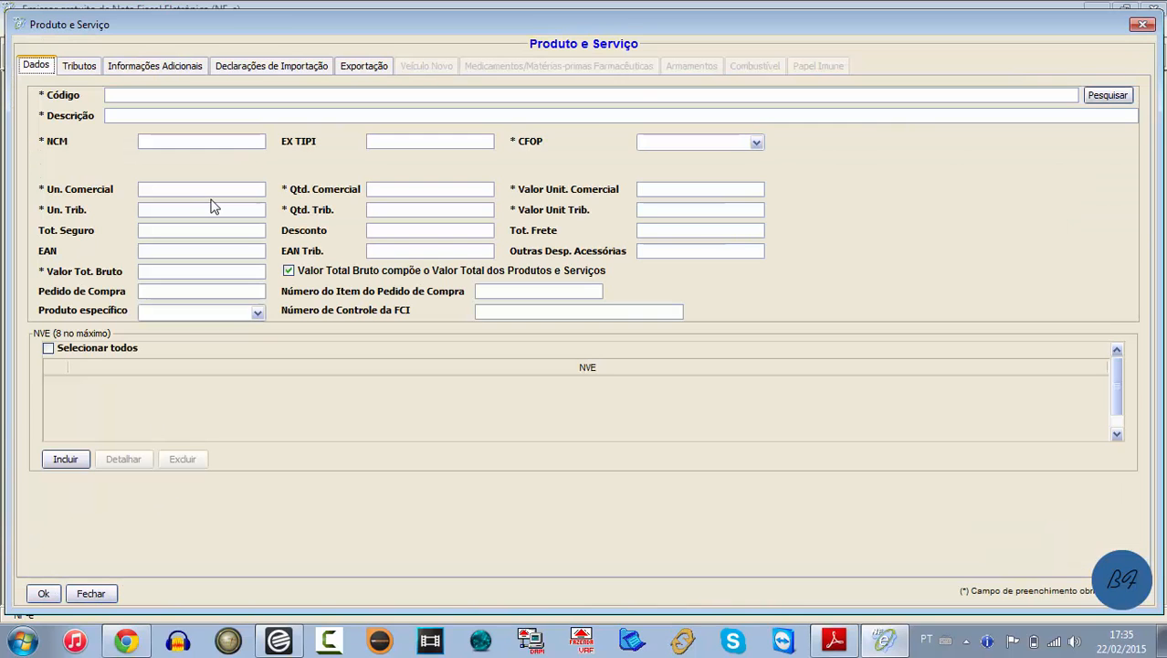
left_click(88, 65)
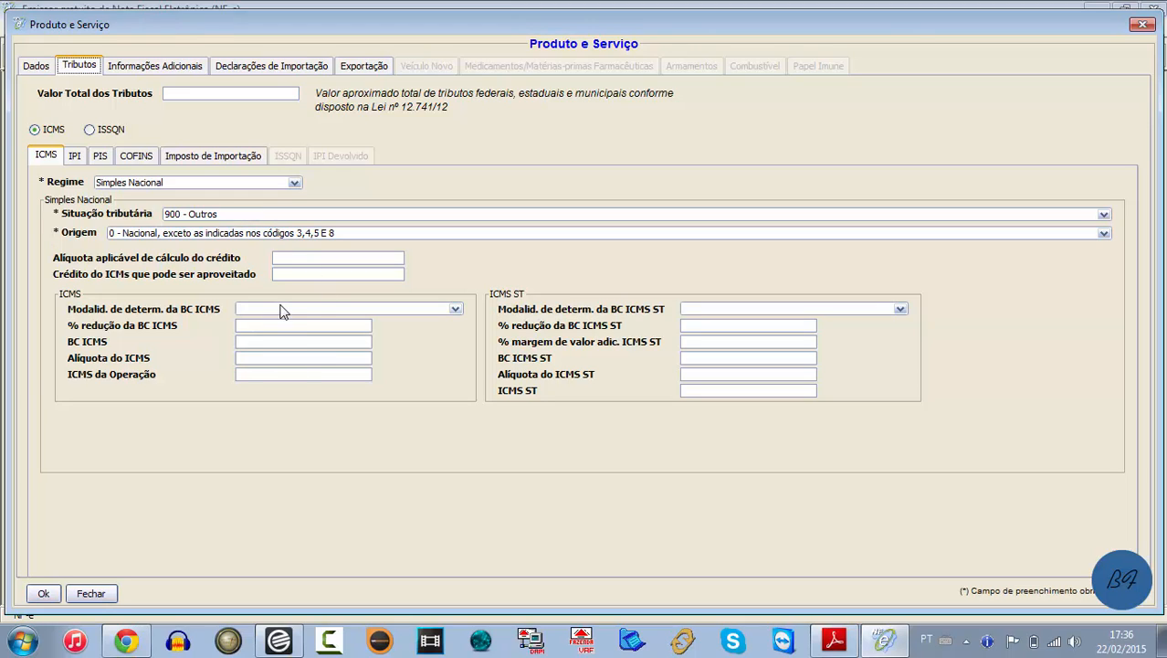
left_click(282, 310)
left_click(224, 220)
left_click(224, 219)
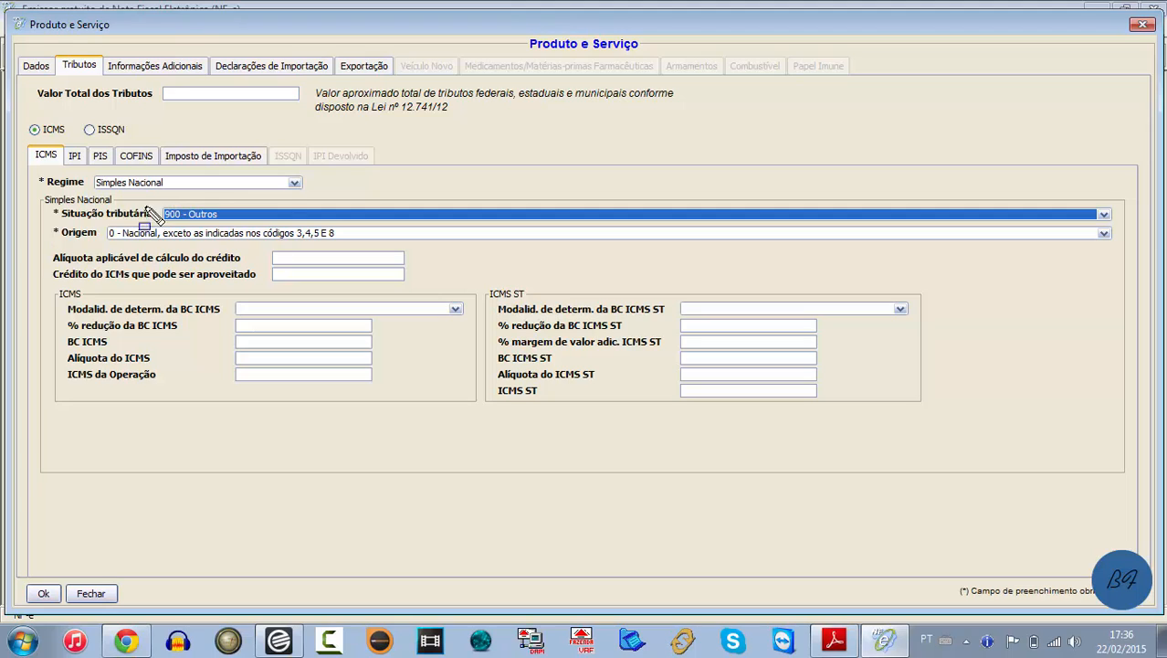
Step: Point out the ICMS Situação tributária 900 - Outros and examine item 1's IPI fields
left_click_drag(132, 195, 295, 223)
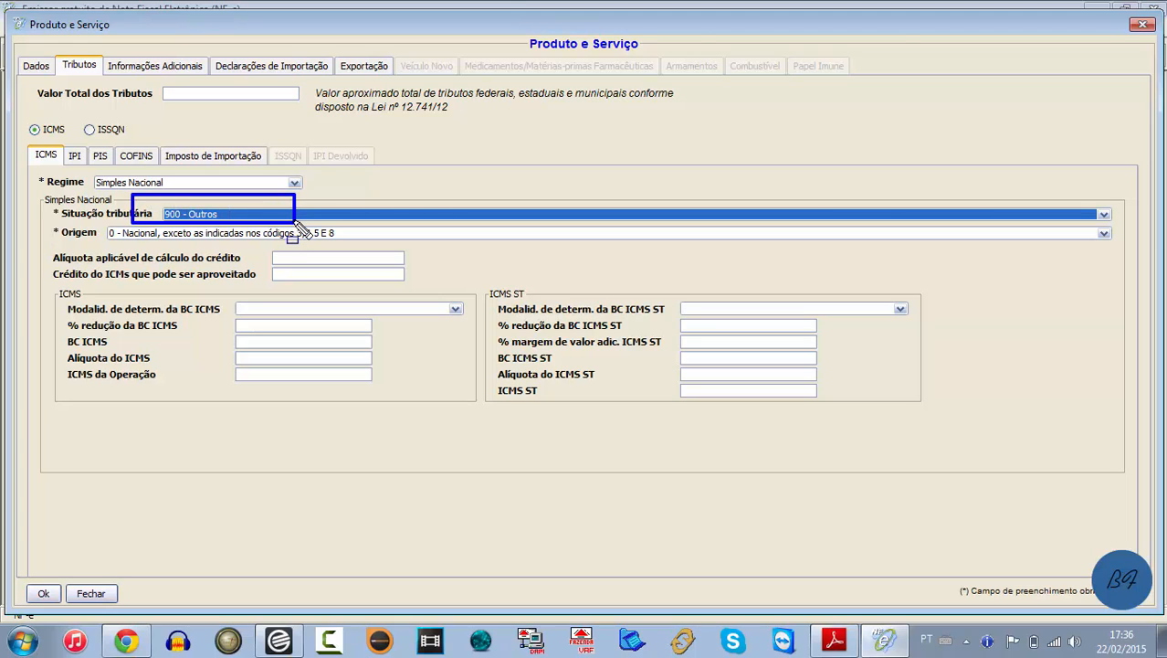
key("Escape")
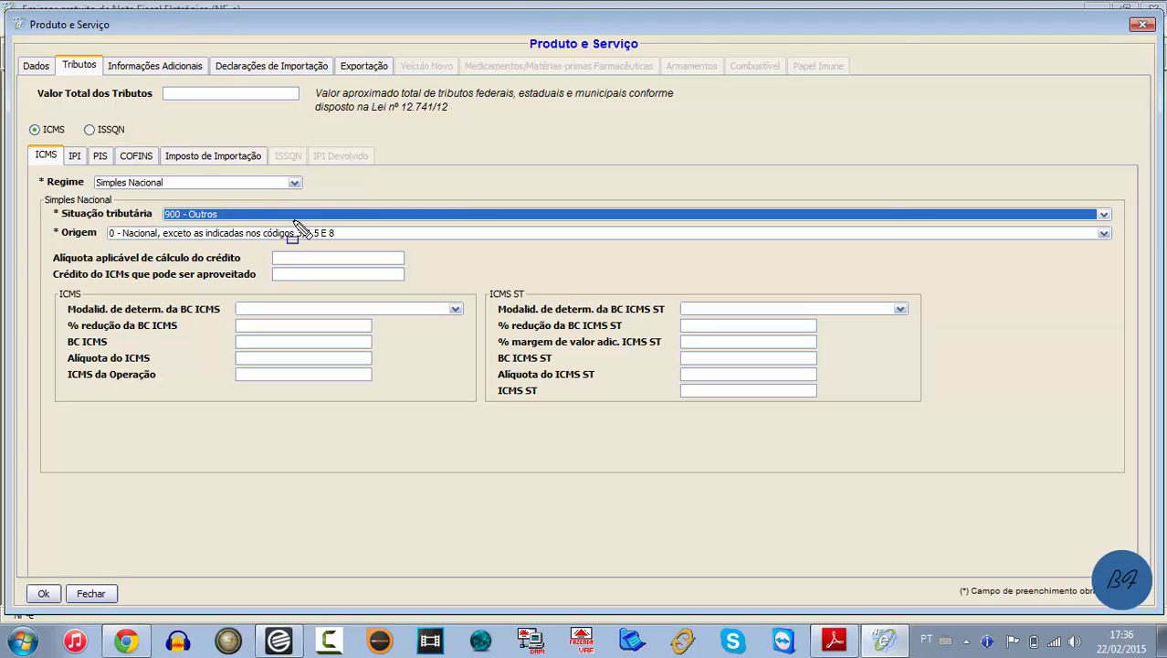
left_click(76, 158)
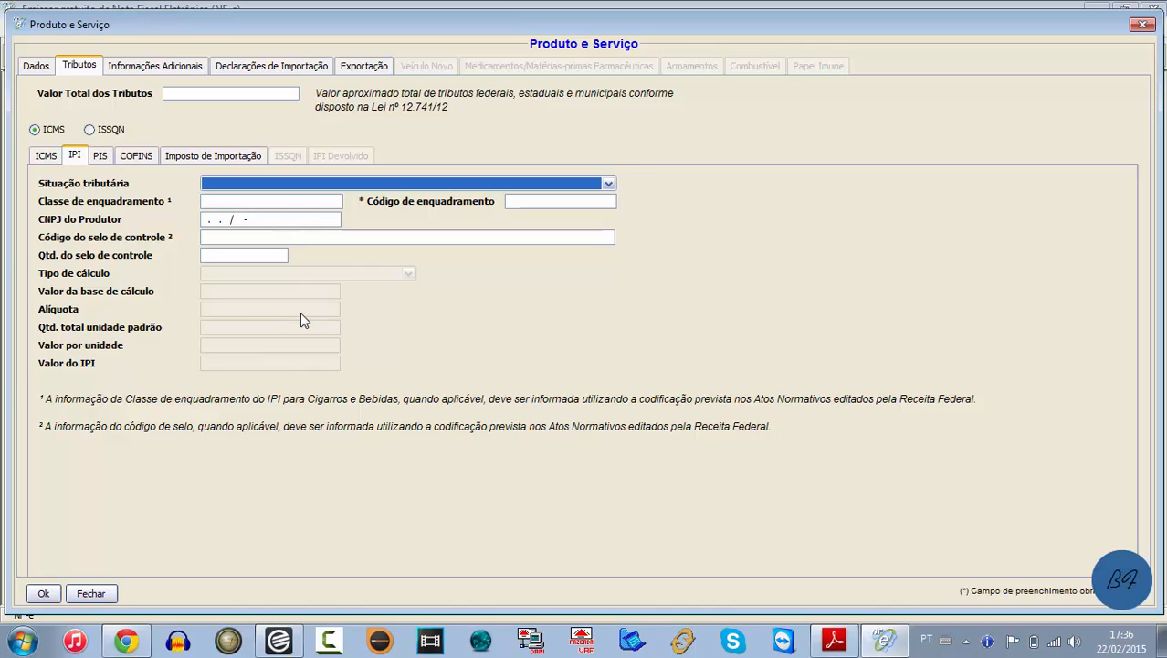
Step: Close item 1 without saving and dismiss the validation message and the Erros list
left_click(89, 593)
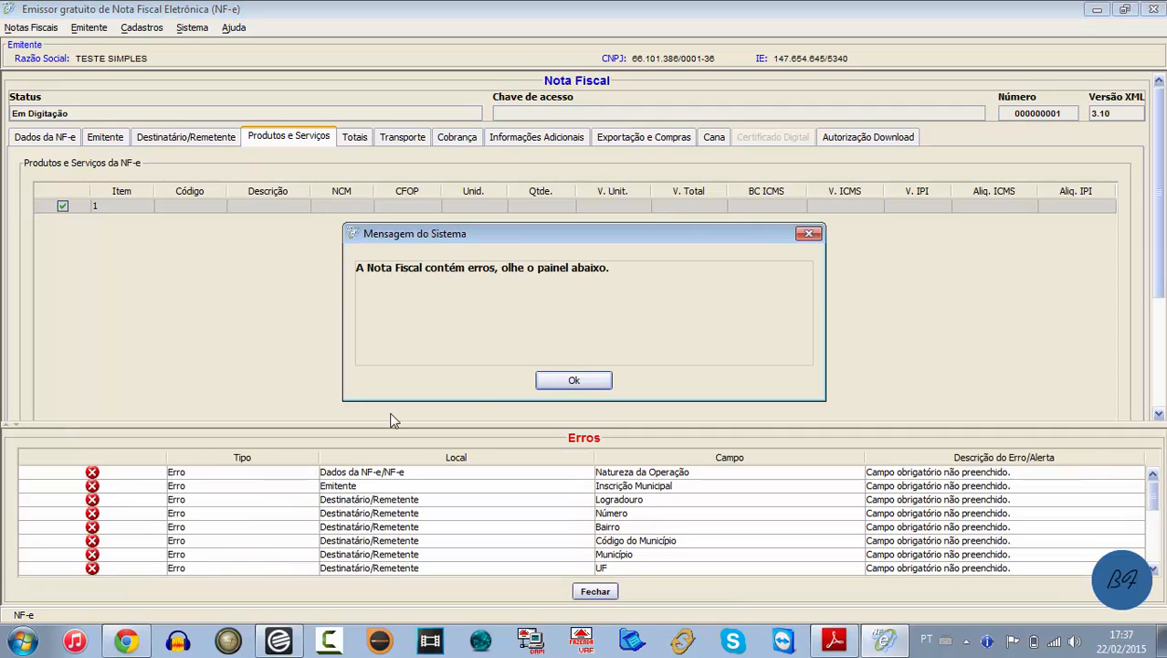
left_click(573, 380)
left_click(594, 591)
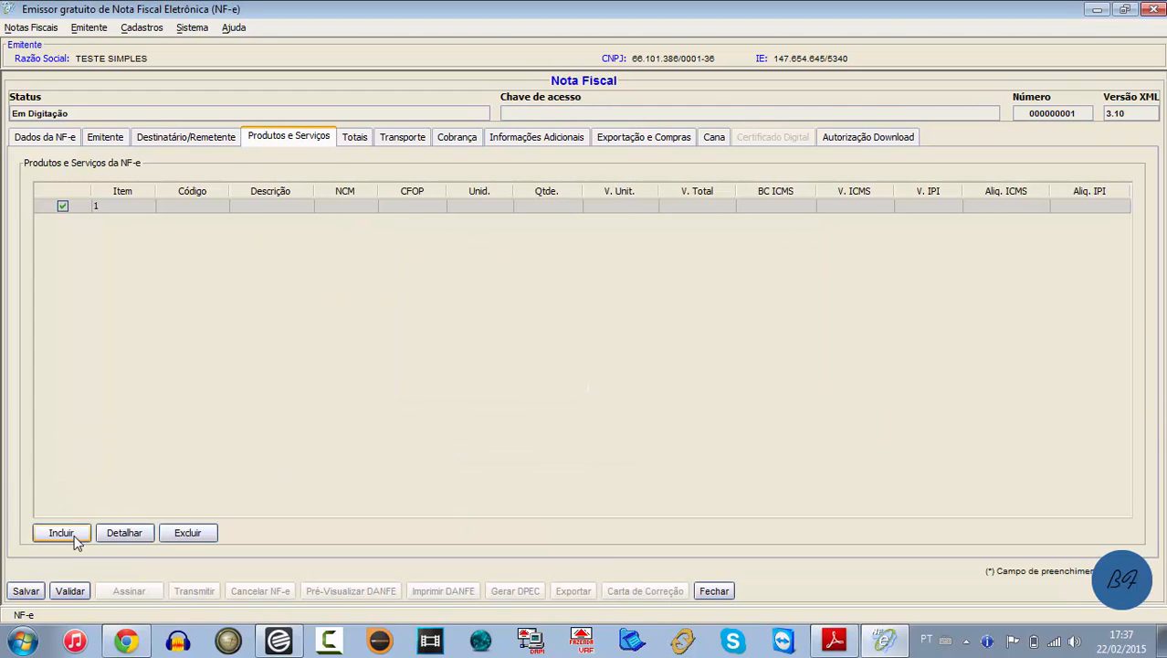
Step: Reopen item 1, check its ICMS taxes and the Outras Desp. Acessórias field in its product data, and close it without saving
left_click(125, 533)
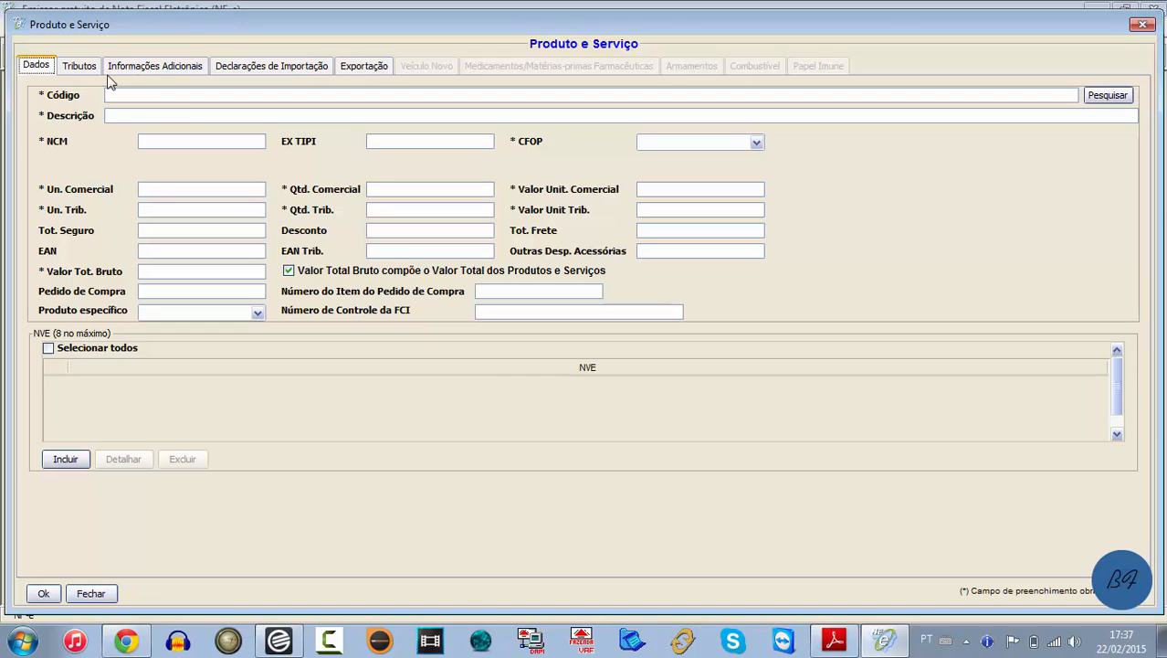
left_click(79, 67)
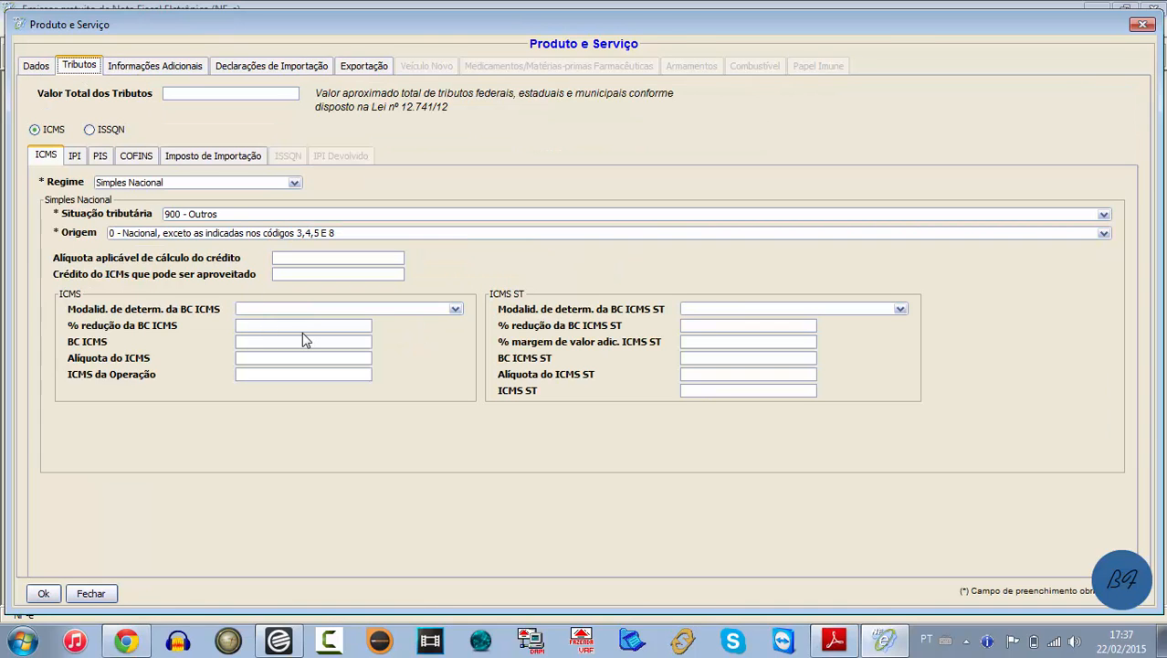
left_click(37, 66)
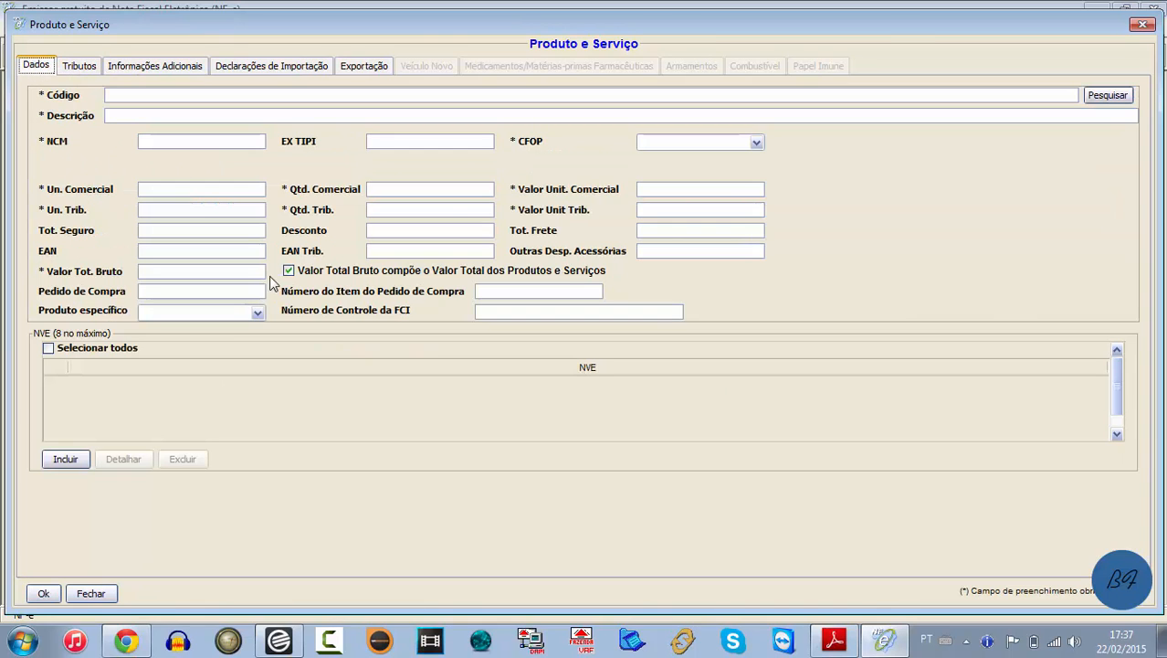
left_click(705, 254)
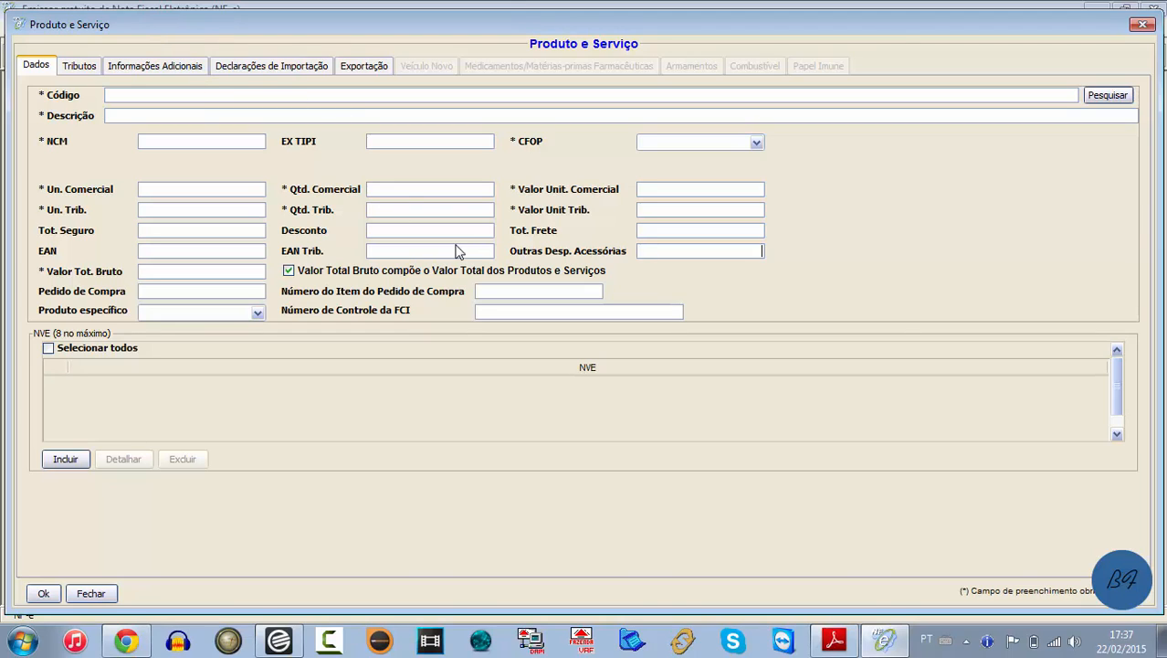
left_click(713, 253)
left_click(96, 594)
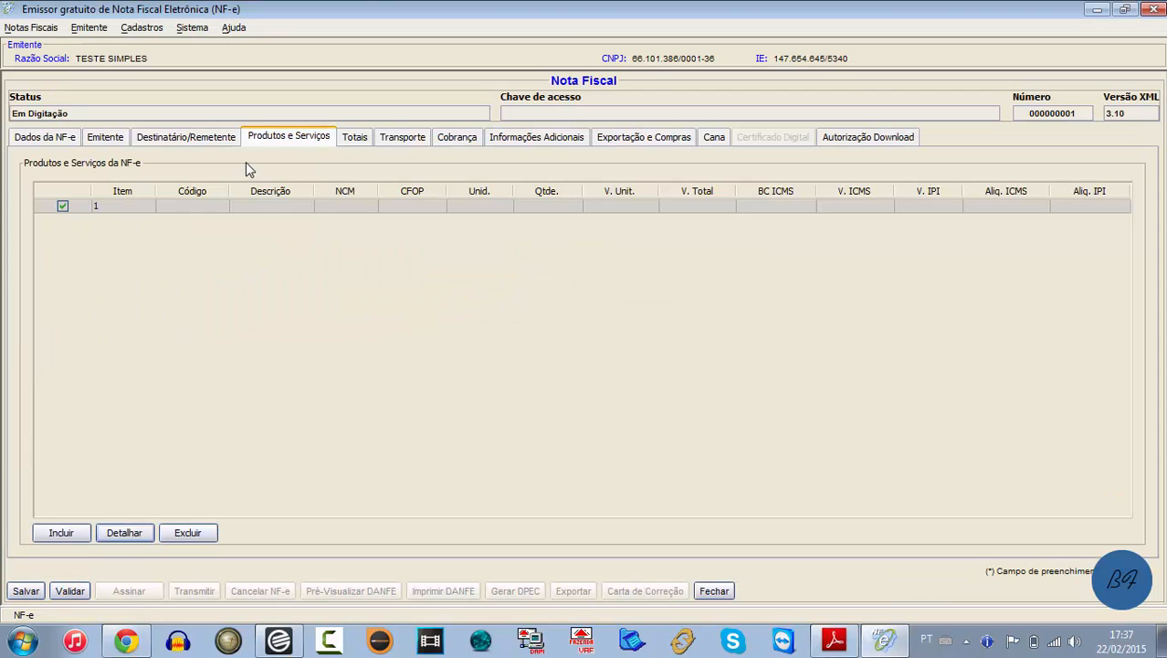
Step: Look over the note's ICMS totals and place the cursor in Informações adicionais de interesse do fisco
left_click(353, 139)
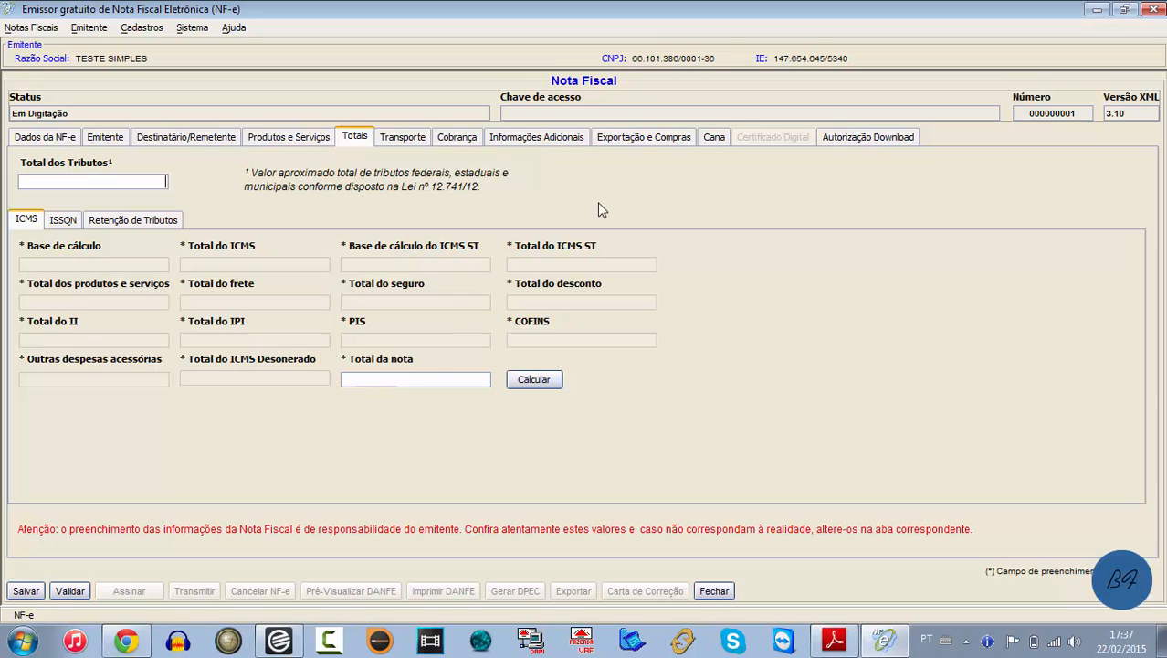
left_click(548, 143)
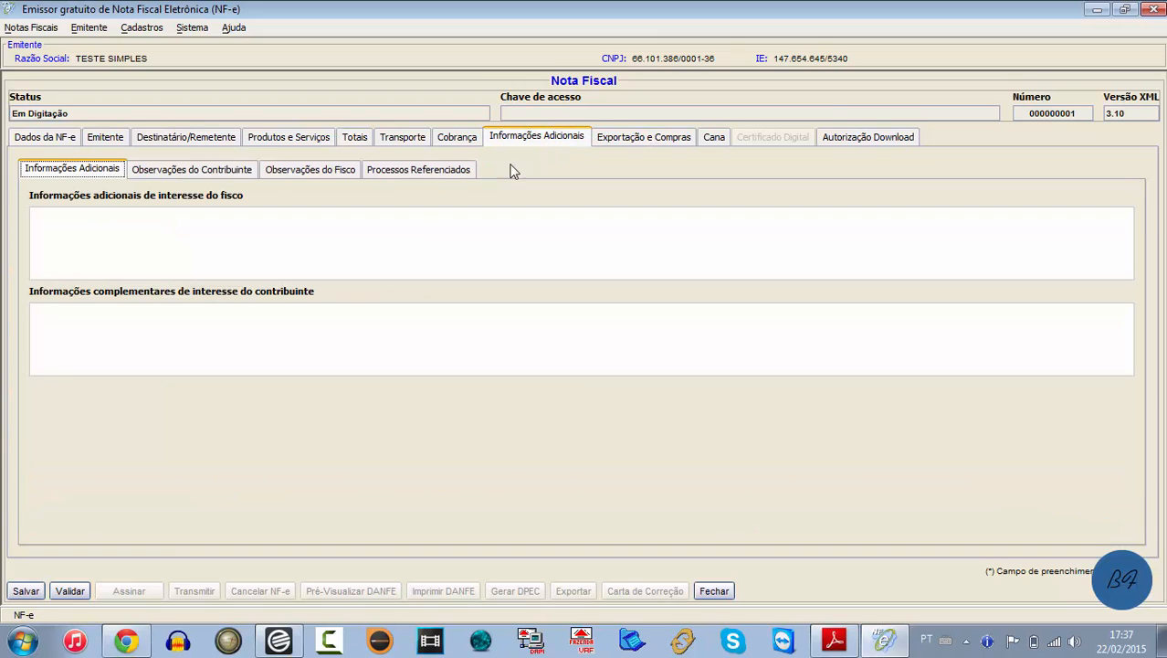
left_click(384, 228)
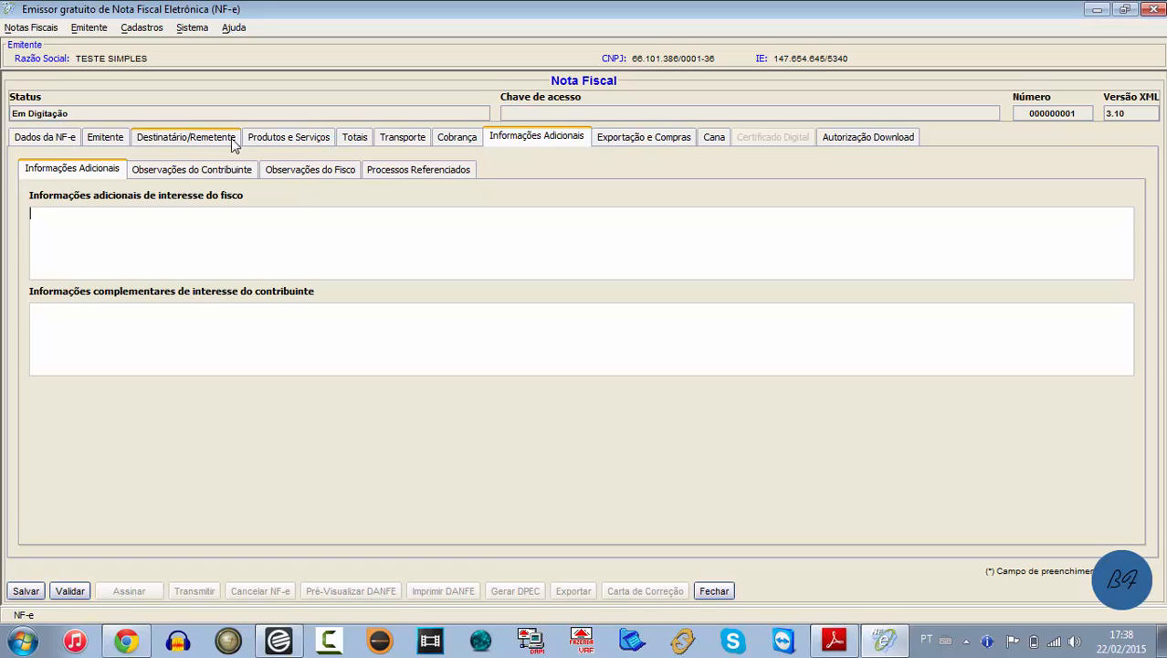
Step: Open Notas e Conhecimentos Fiscais Referenciados in the NF-e data and start including a referenced document
left_click(56, 139)
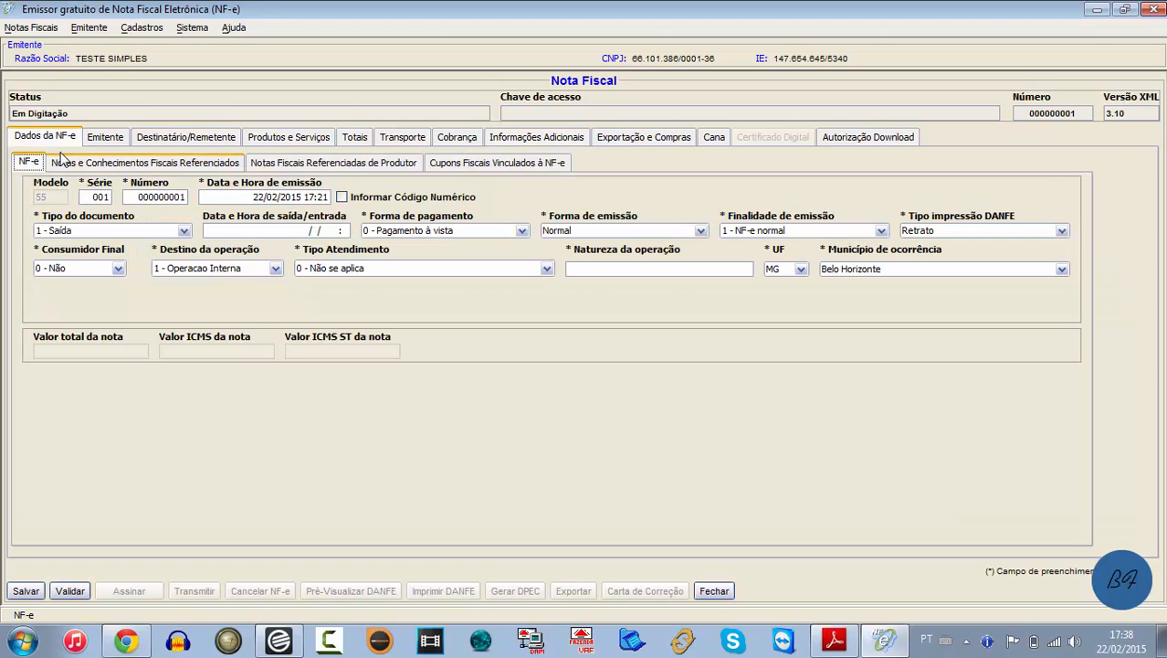
left_click(187, 169)
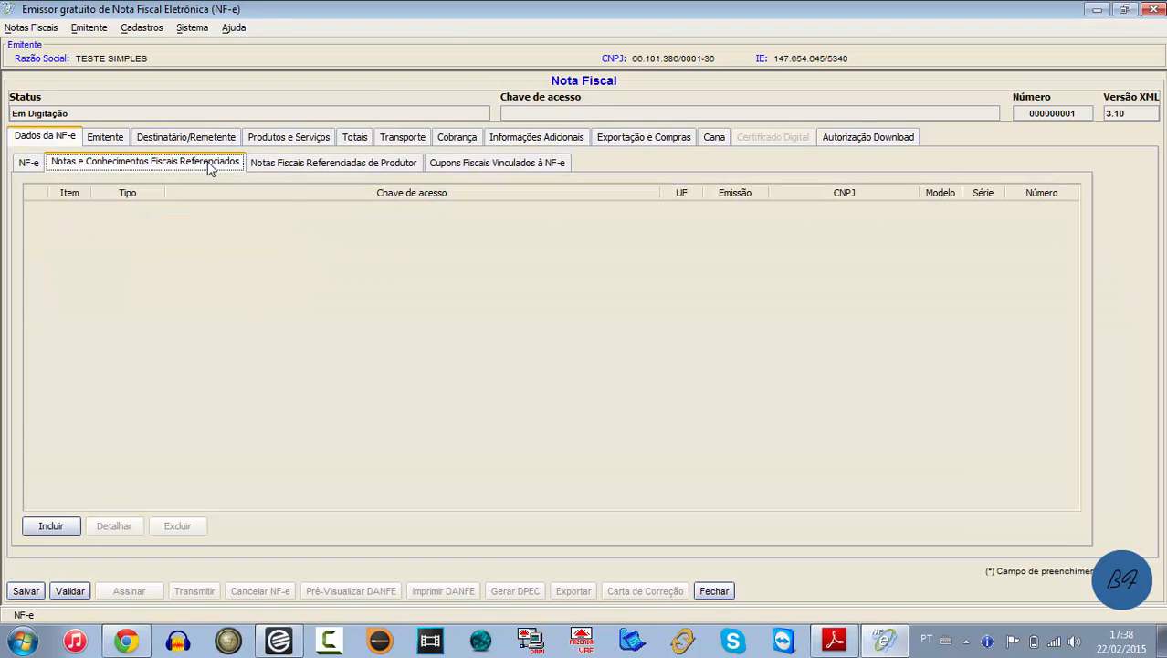
left_click(64, 524)
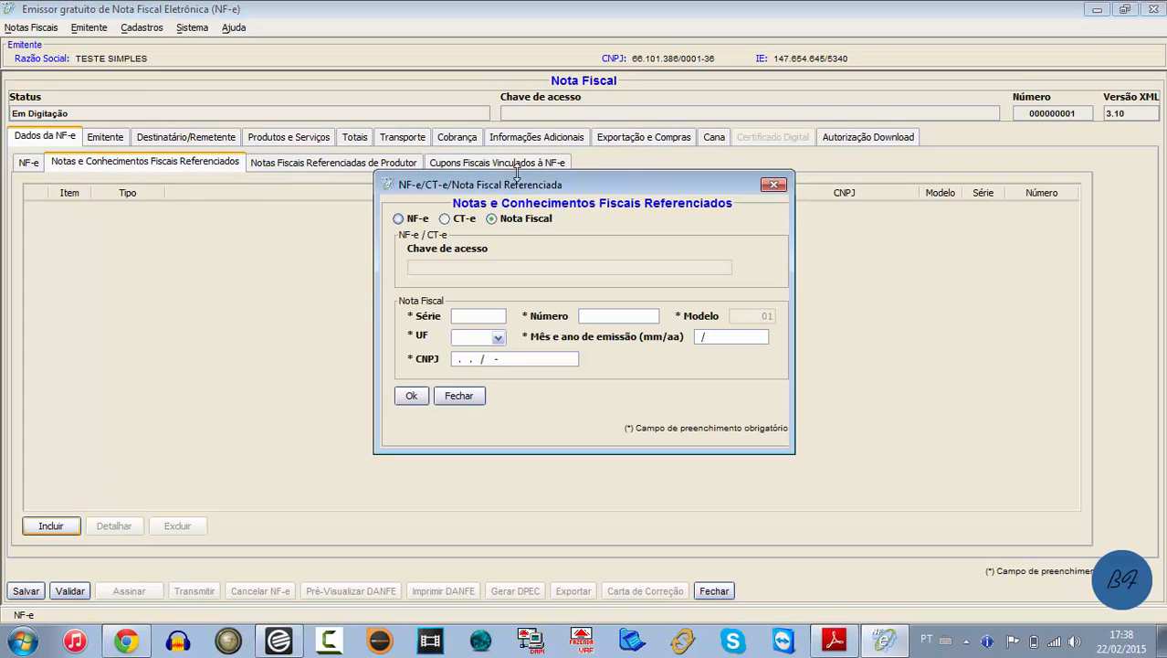
left_click_drag(379, 272, 480, 240)
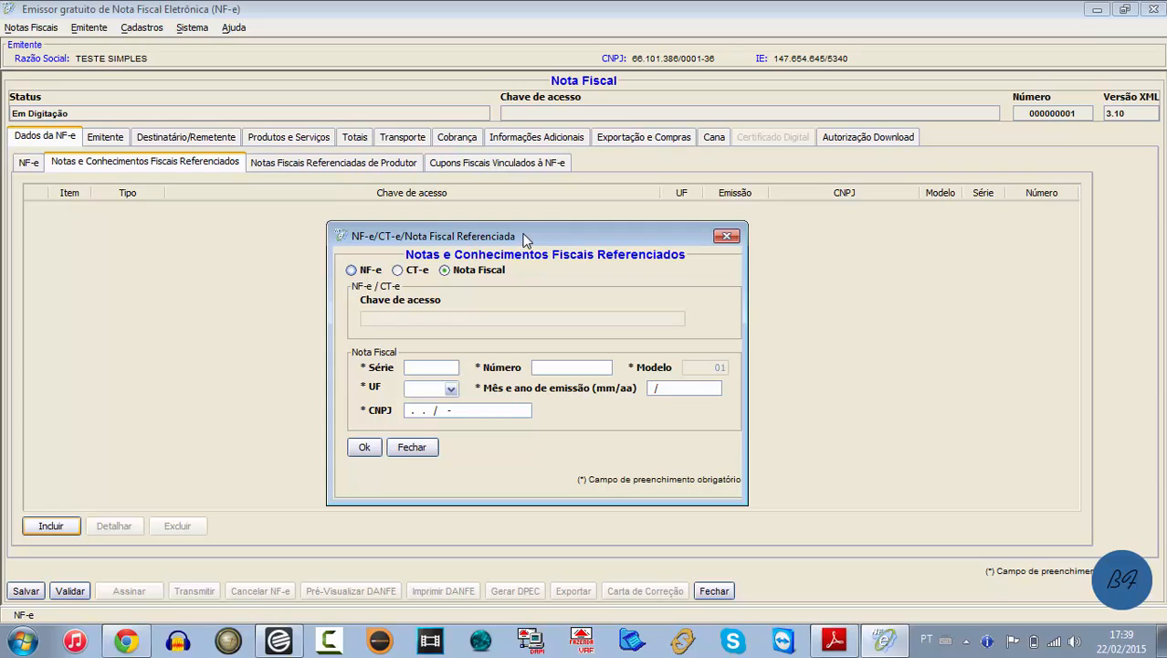
Step: Compare the reference fields for the NF-e and Nota Fiscal document types, and close the form without adding a reference
left_click(352, 270)
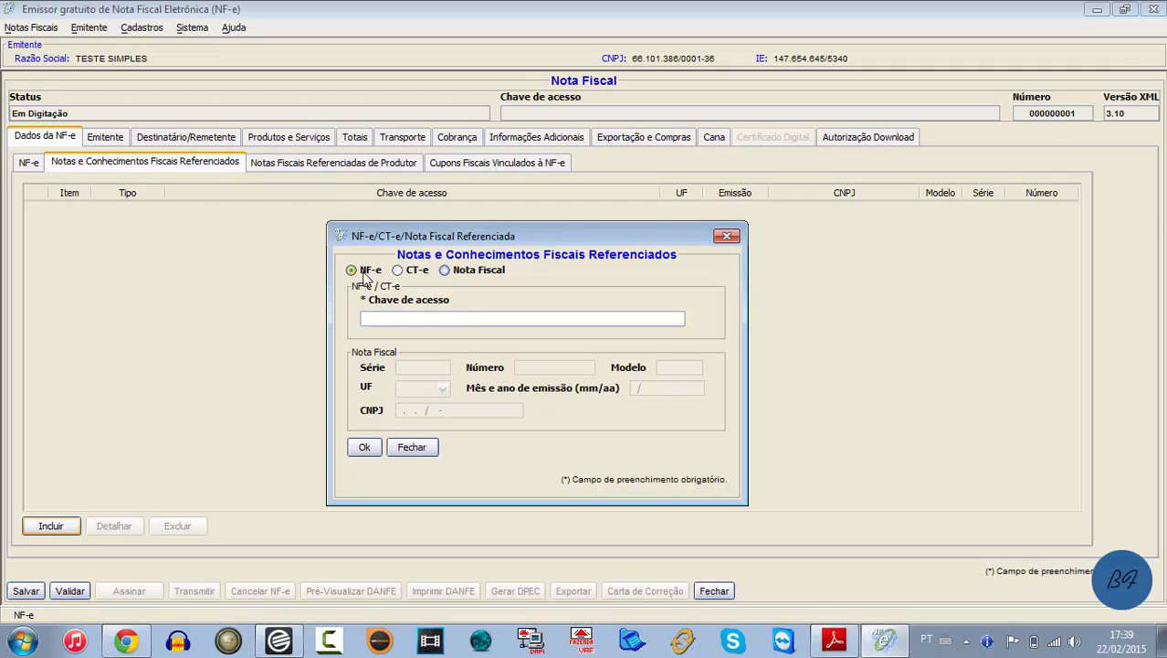
left_click(402, 320)
left_click(445, 269)
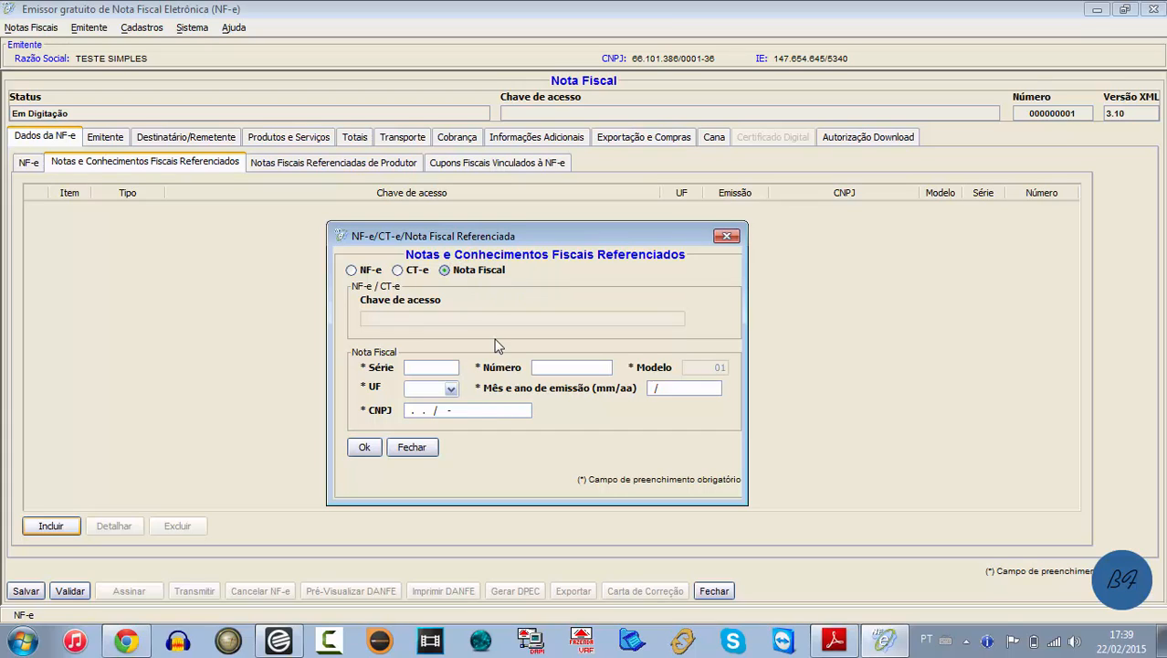
left_click(450, 364)
left_click(426, 445)
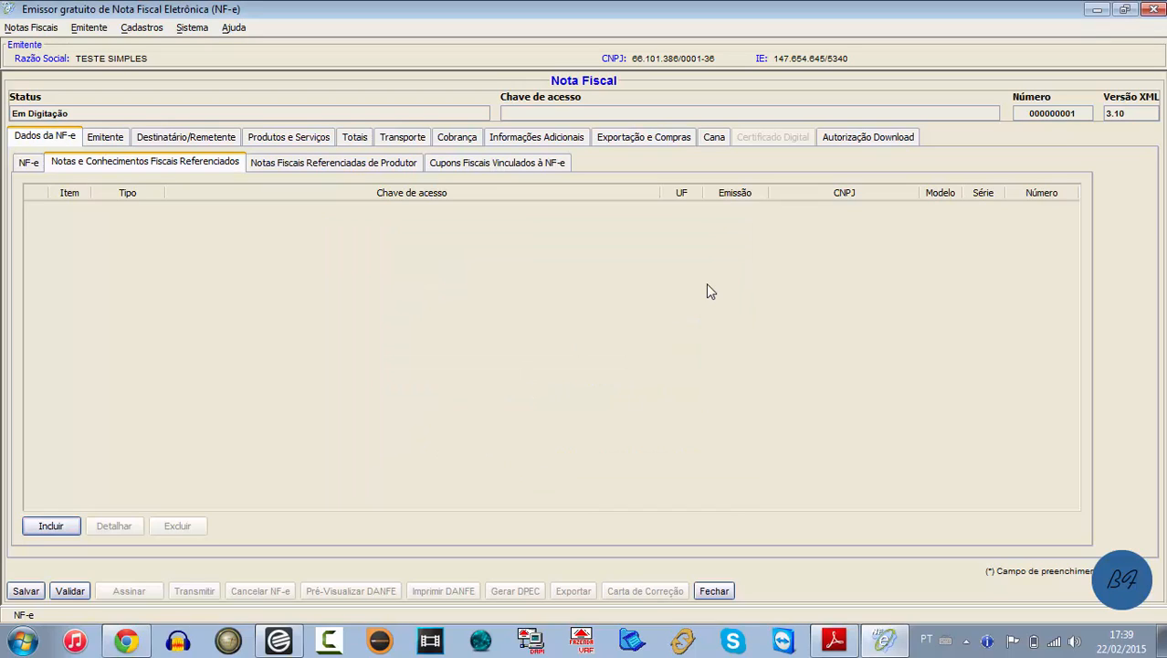